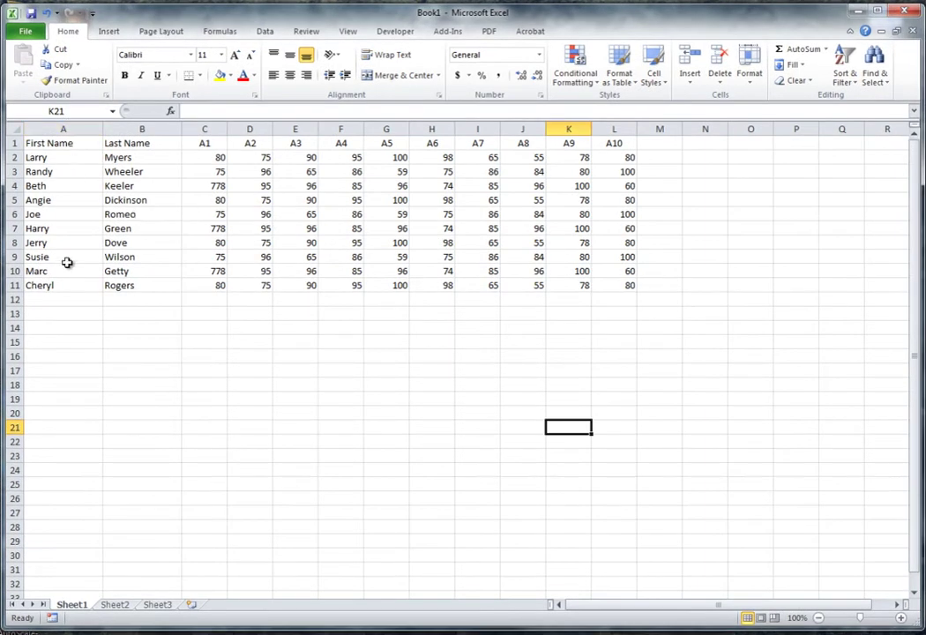
Inspect the gradebook by selecting the name columns, heading row, Randy's row and scores G7 and J8.
left_click(62, 129)
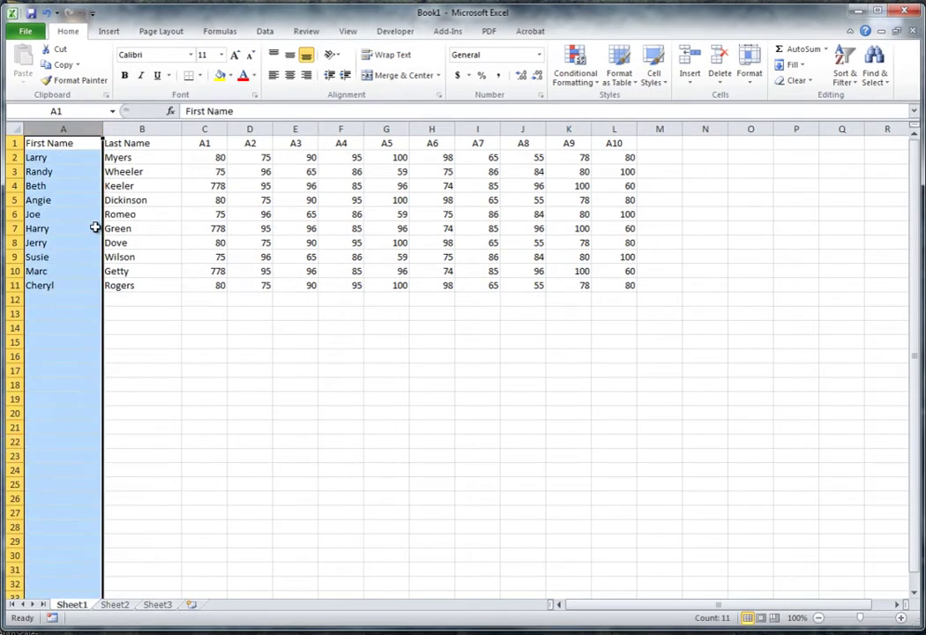
left_click(145, 129)
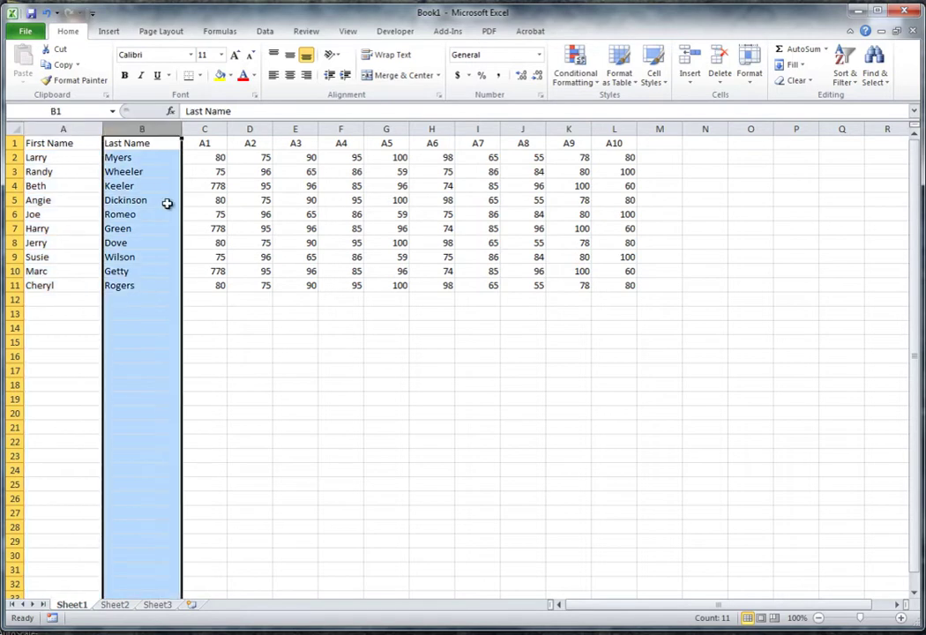
left_click(35, 186)
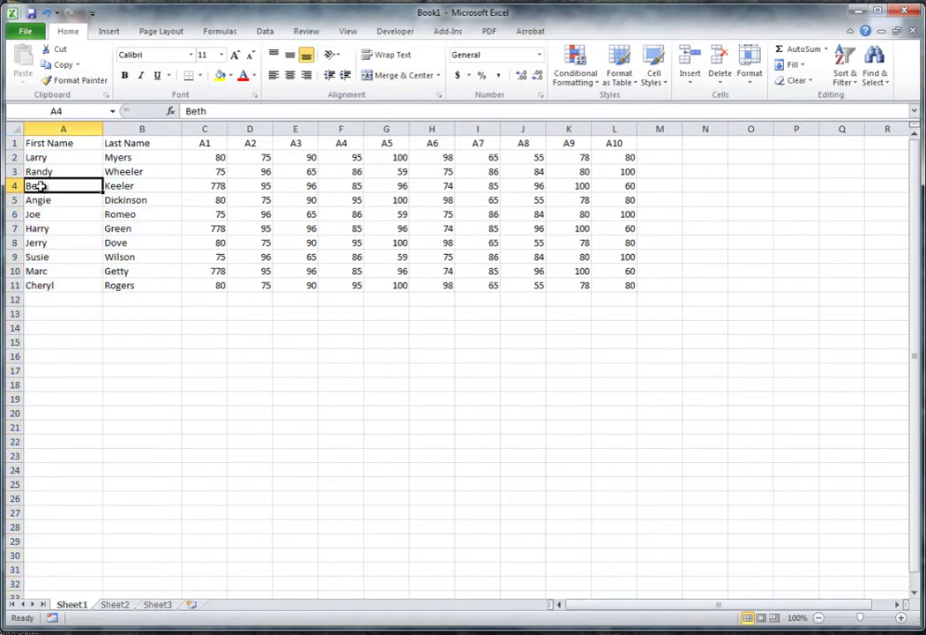
left_click(12, 143)
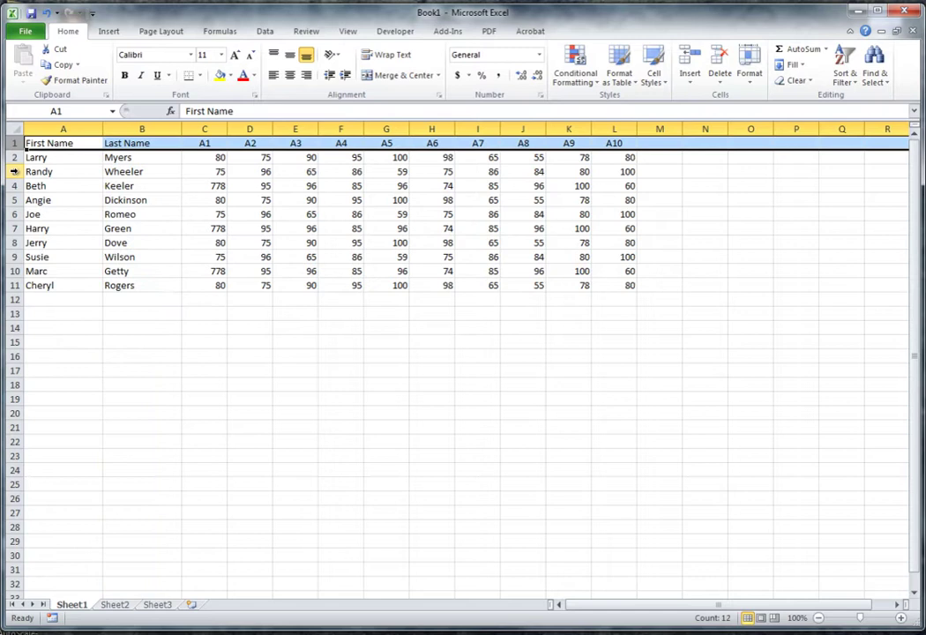
left_click(12, 171)
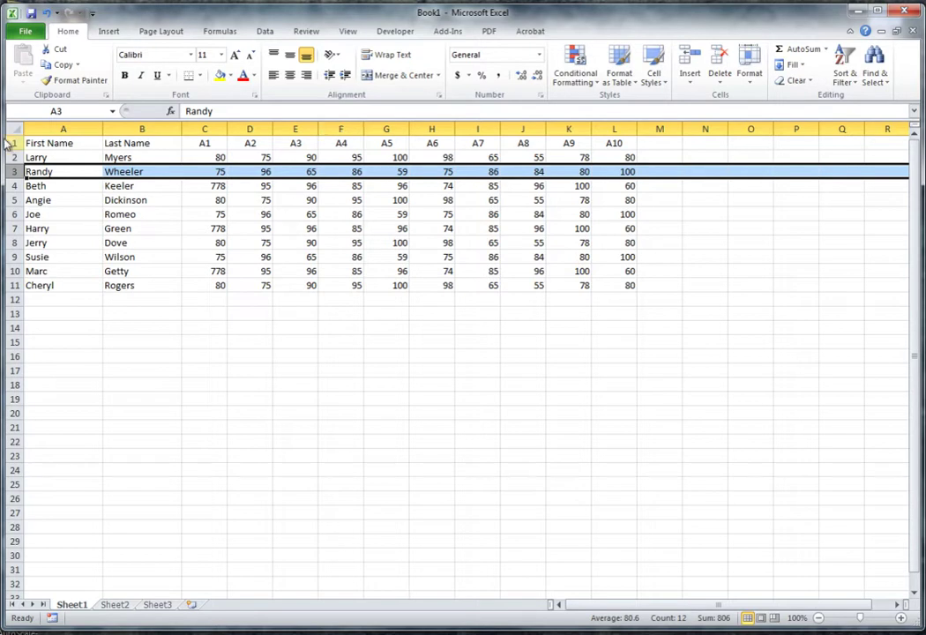
left_click(399, 230)
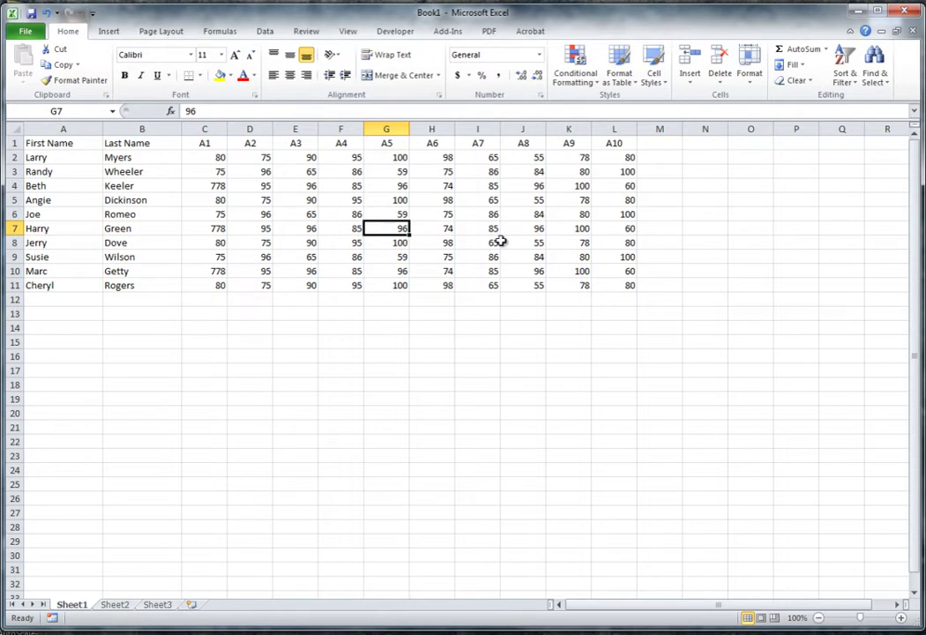
left_click(540, 244)
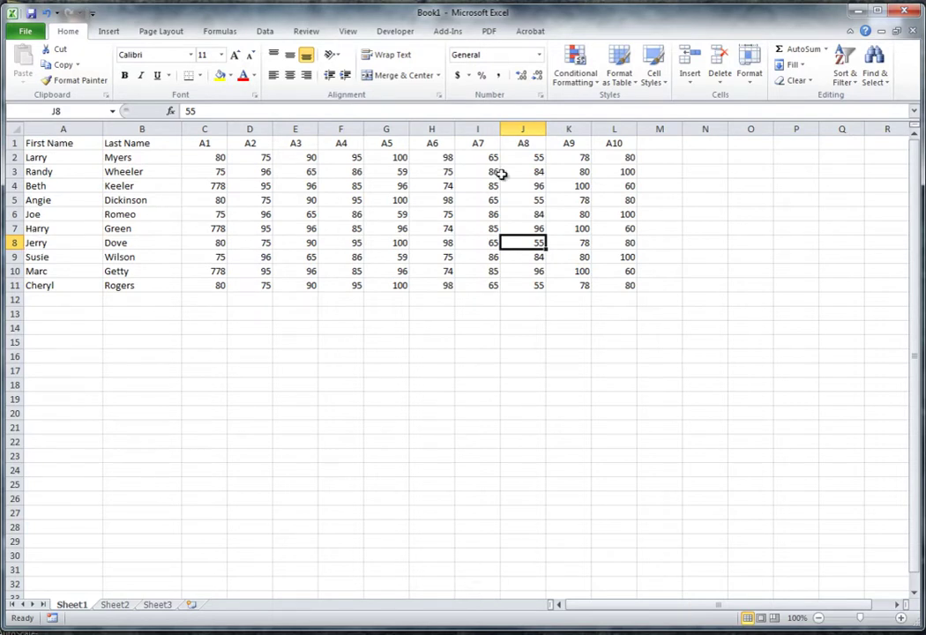
Check the First Name, Last Name and A1 heading cells and Larry's row.
left_click(63, 145)
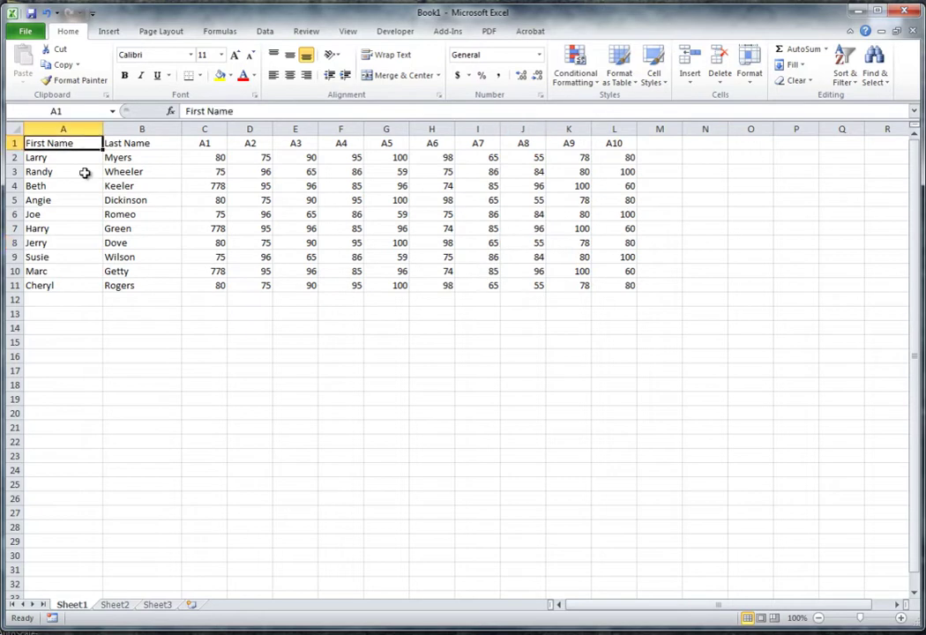
left_click(131, 142)
left_click(200, 145)
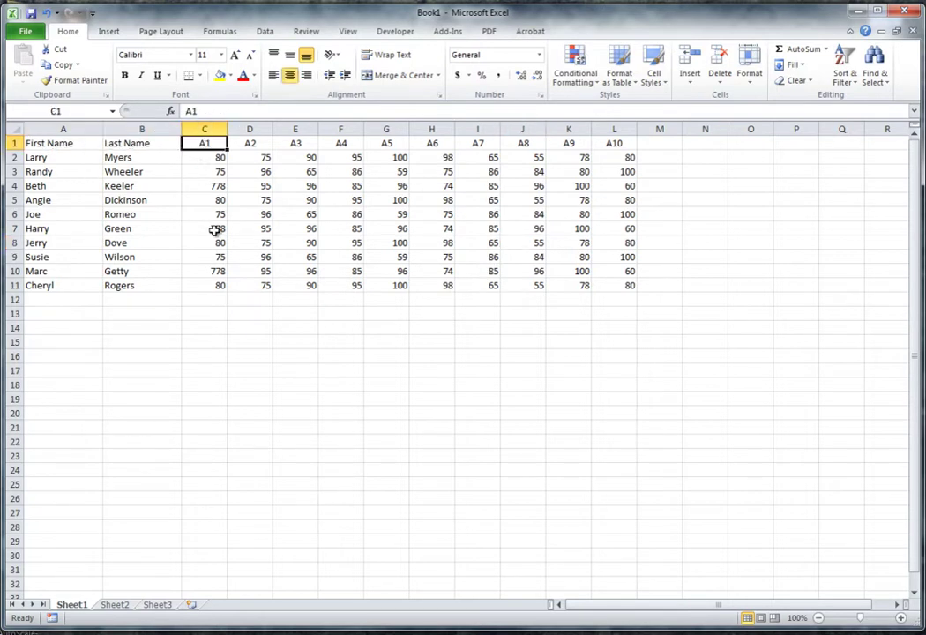
left_click(68, 148)
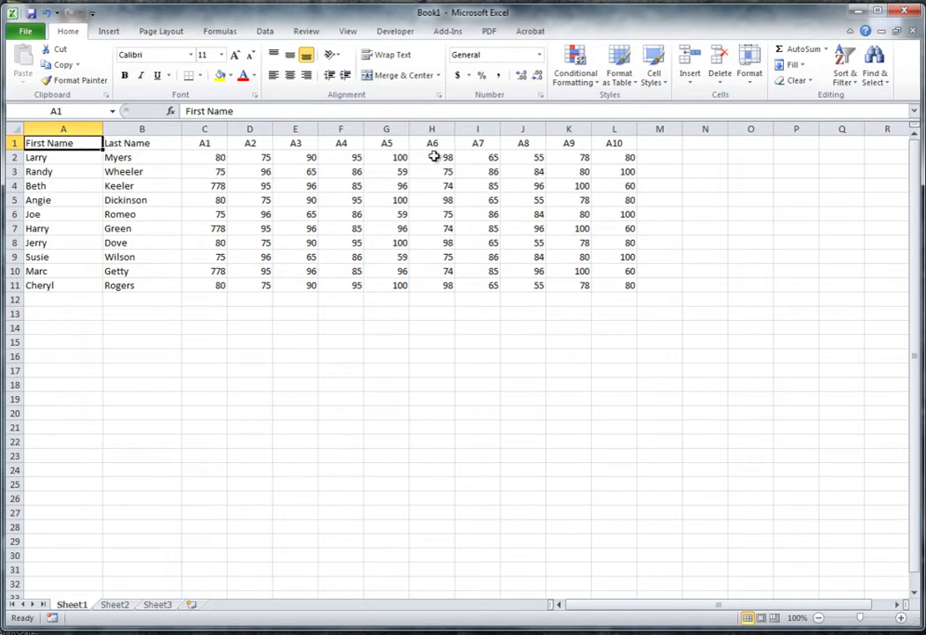
left_click(13, 158)
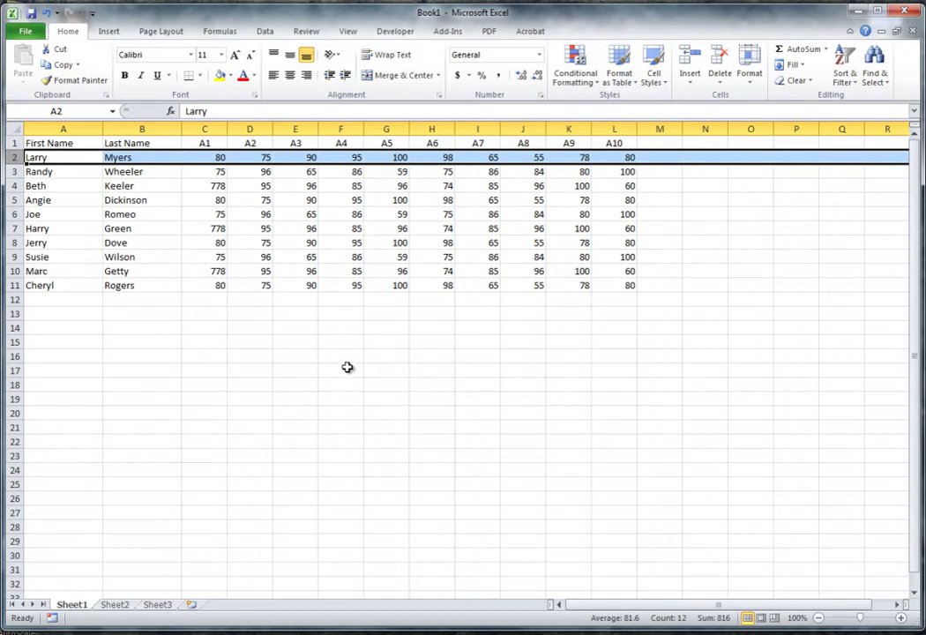
Set the First Name and Last Name columns both to 84 pixels wide.
left_click(92, 129)
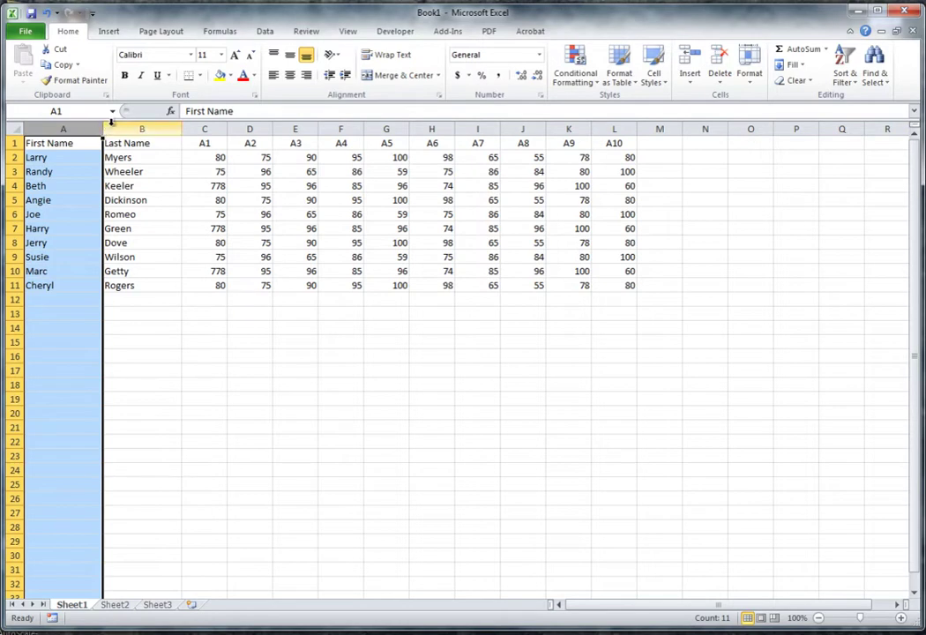
left_click_drag(104, 129, 156, 129)
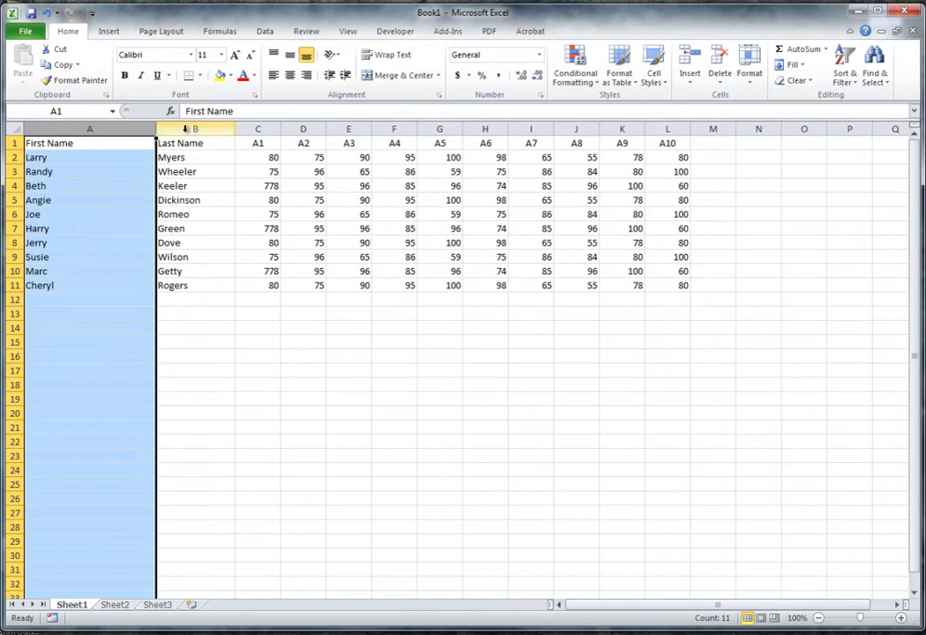
left_click_drag(140, 129, 196, 132)
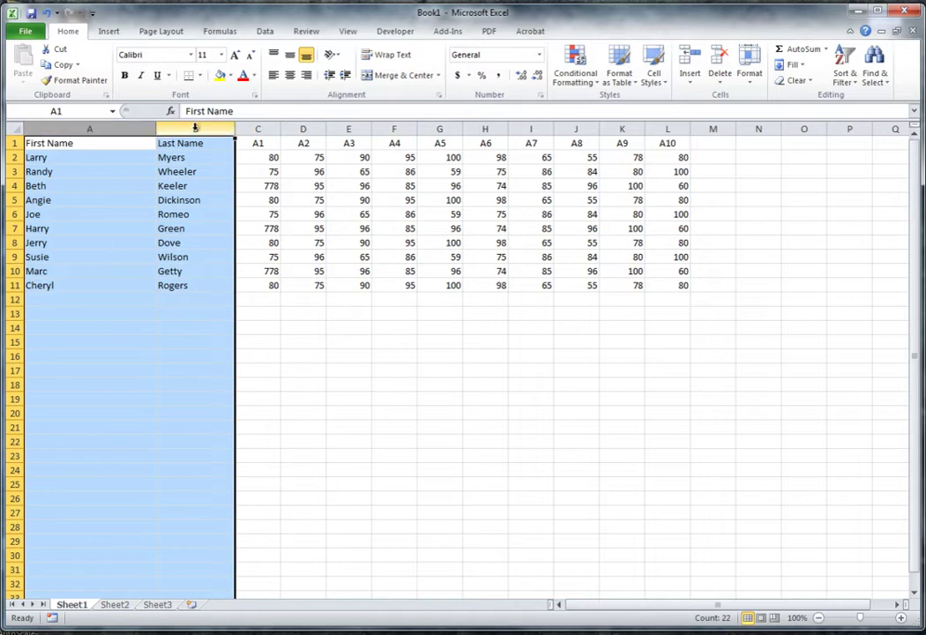
left_click_drag(156, 130, 83, 129)
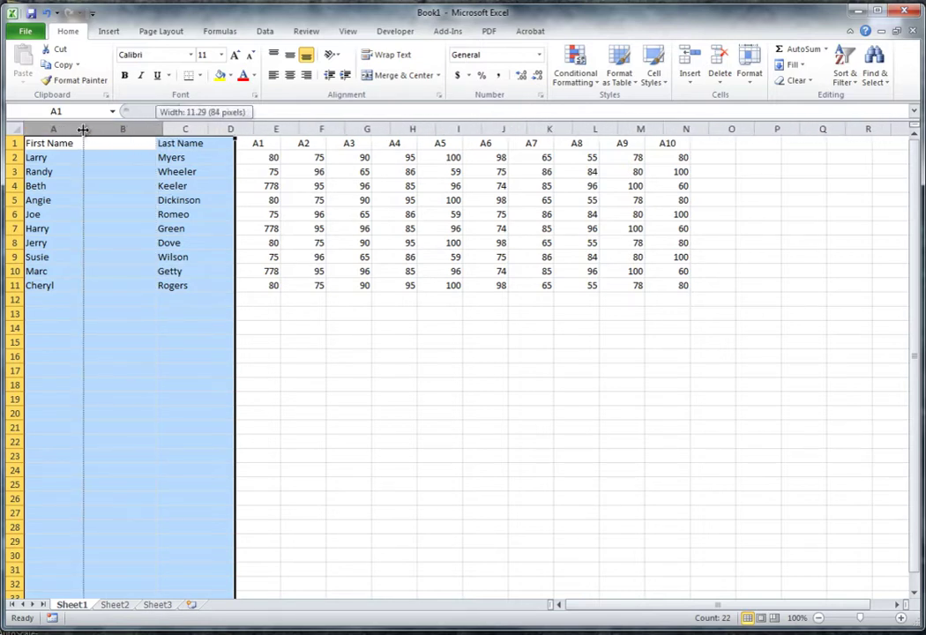
left_click_drag(83, 130, 83, 130)
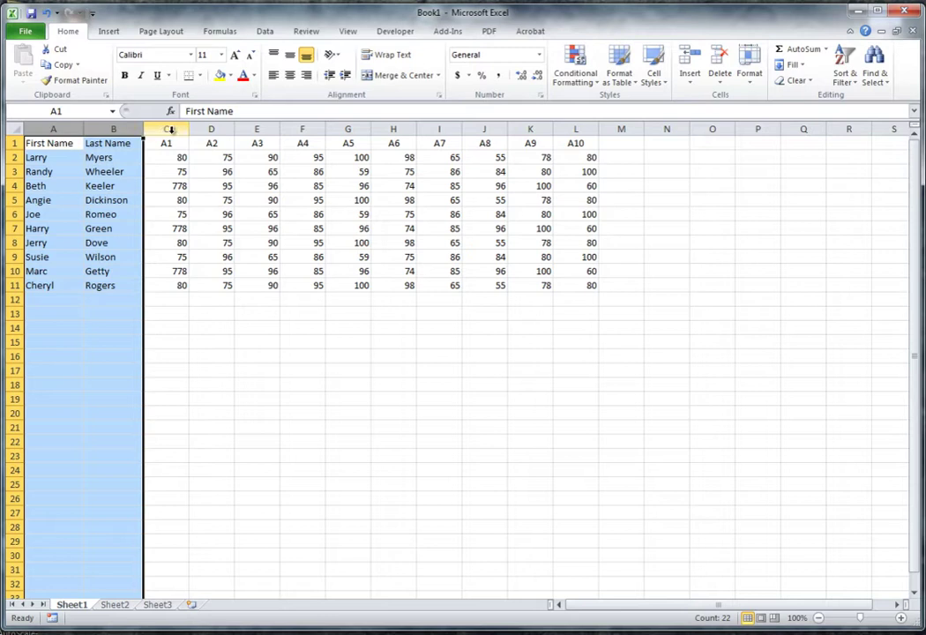
Narrow the ten assignment score columns C through L.
left_click_drag(170, 129, 592, 128)
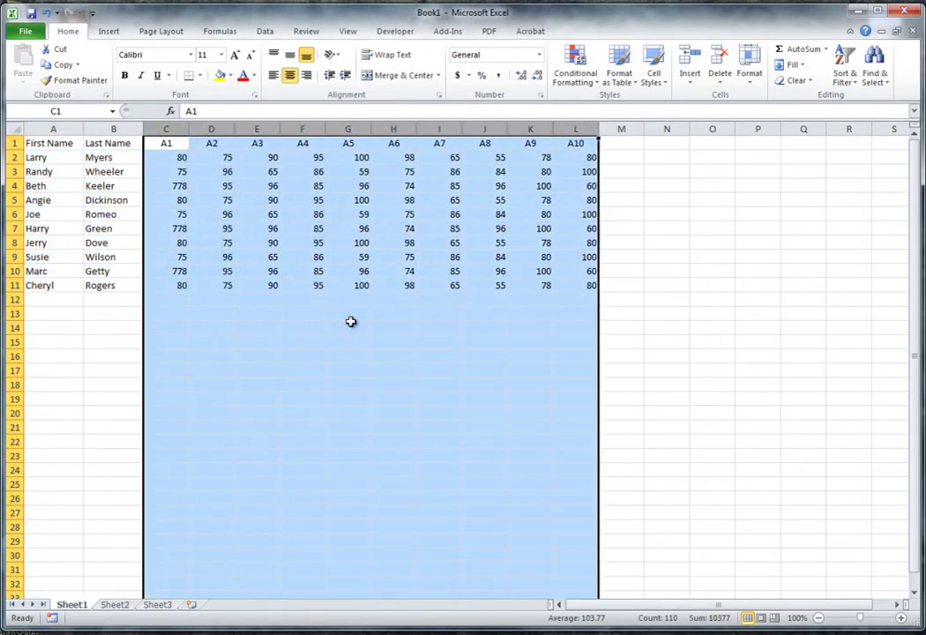
left_click_drag(187, 129, 170, 131)
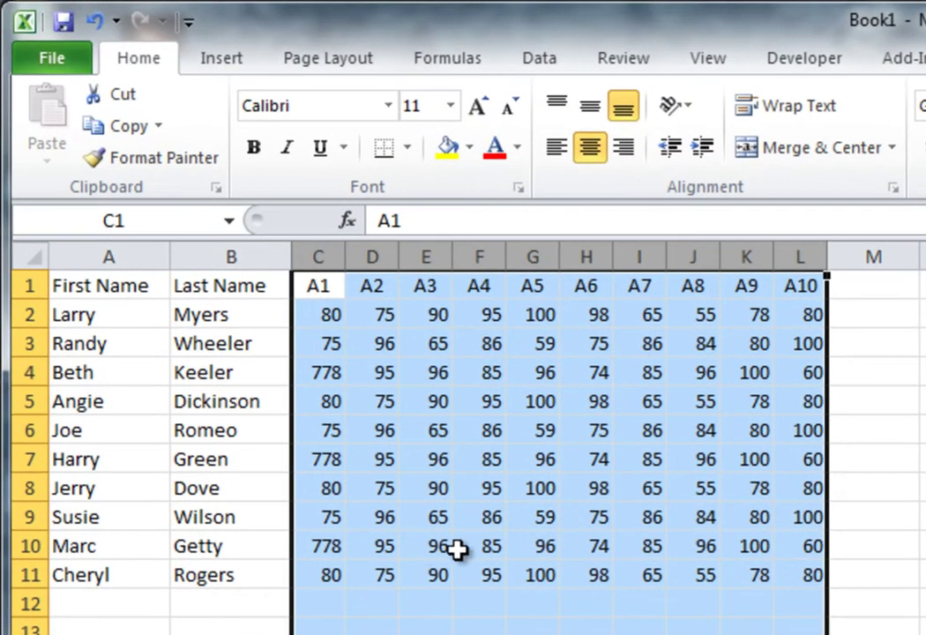
left_click_drag(341, 257, 355, 257)
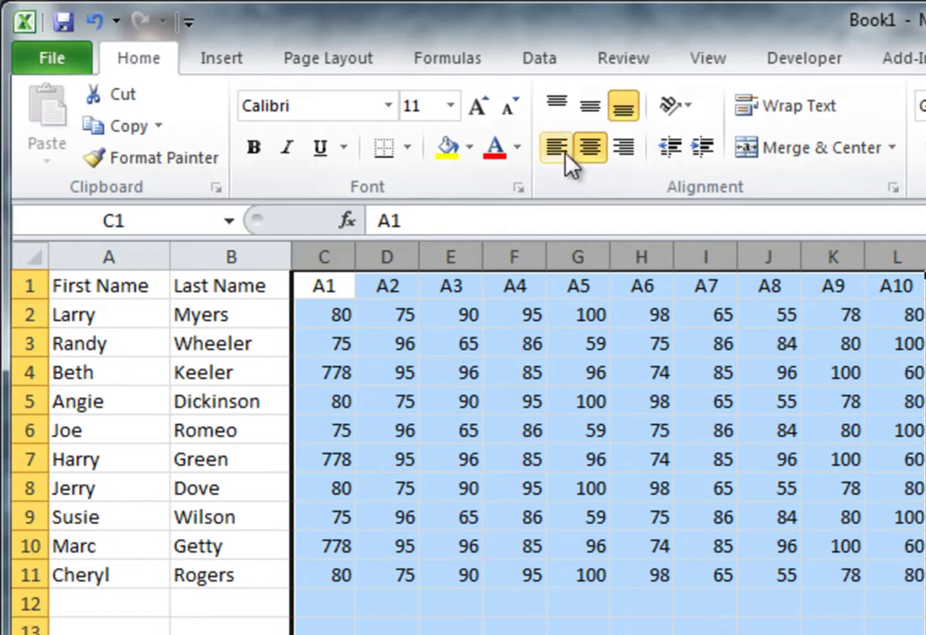
Centre all the assignment headings and scores in columns C:L.
left_click(590, 158)
left_click(589, 158)
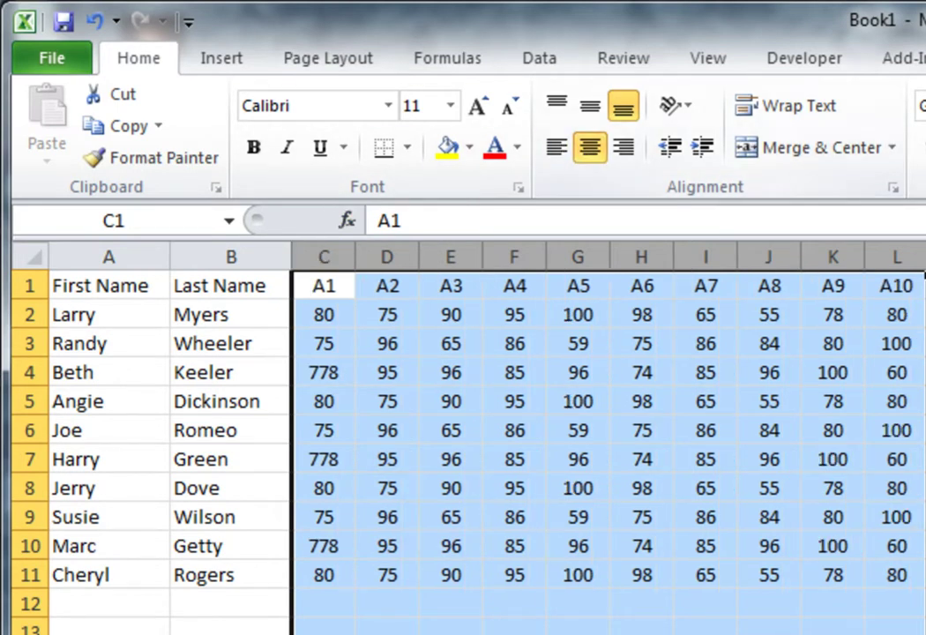
left_click(23, 285)
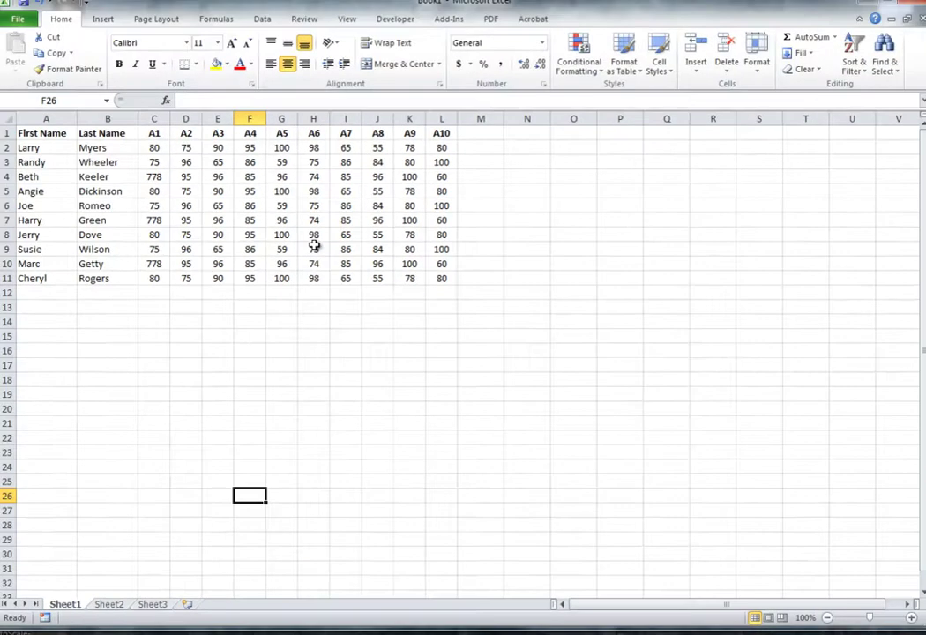
Clear the selection from the now-bold heading row.
left_click(315, 243)
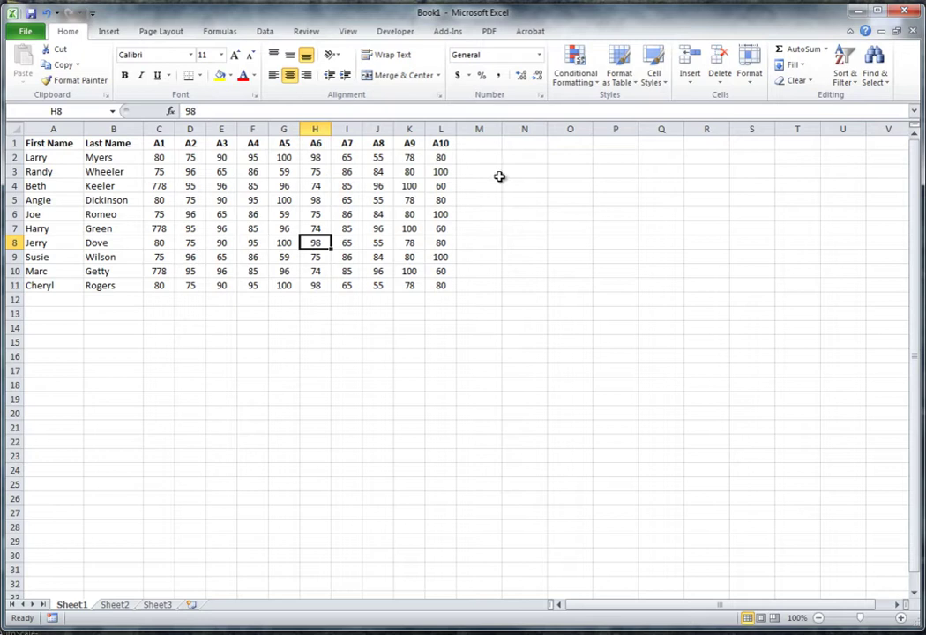
Add a Total heading in M1 and AutoSum Larry's ten scores in M2.
left_click(481, 158)
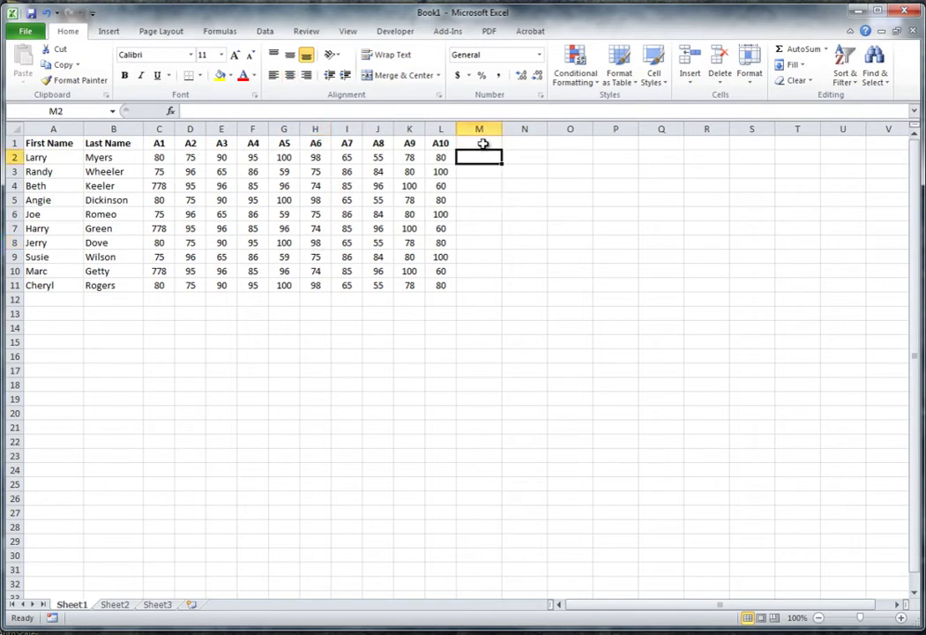
left_click(488, 145)
type("Total")
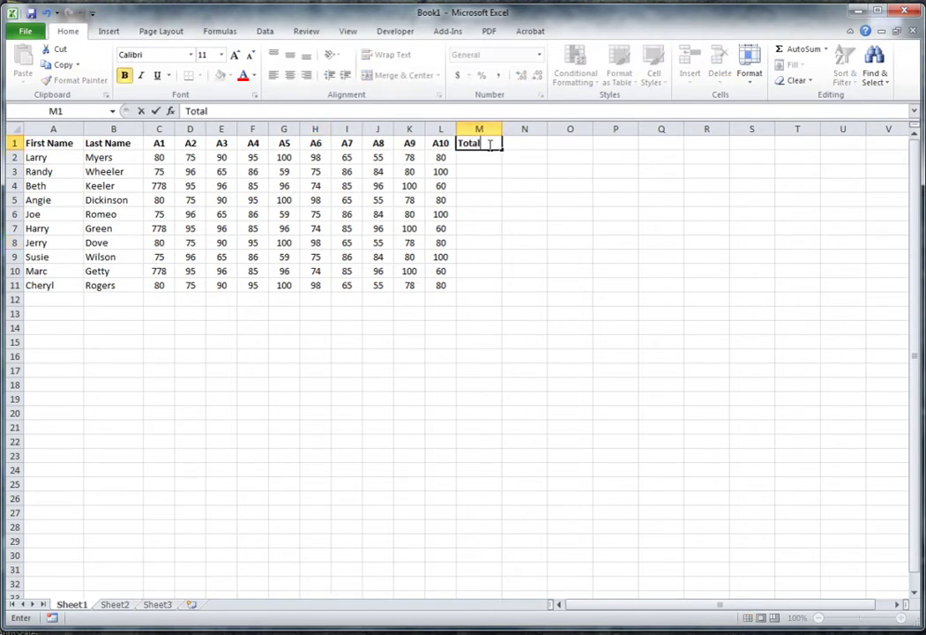
left_click(413, 427)
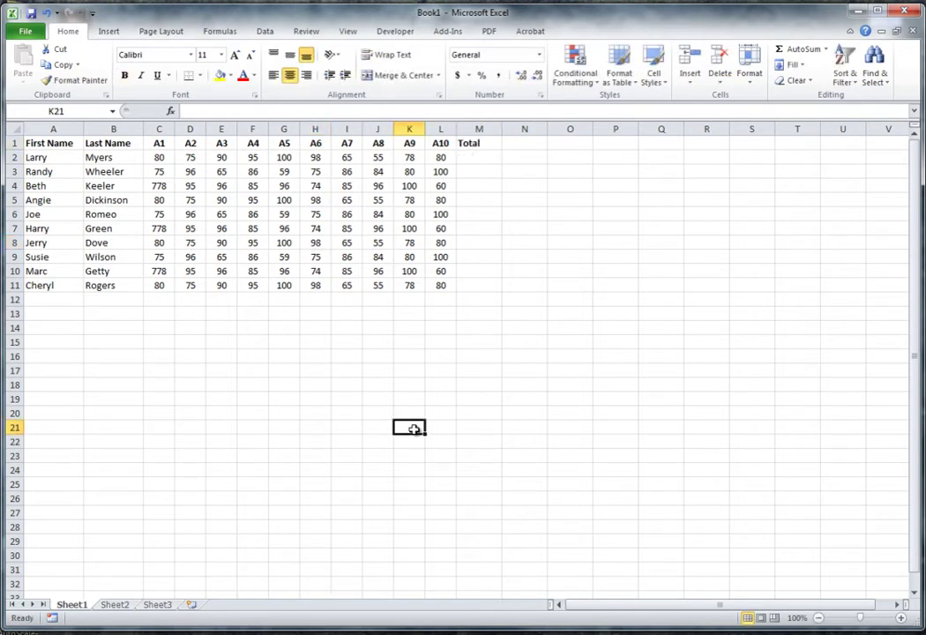
left_click(482, 157)
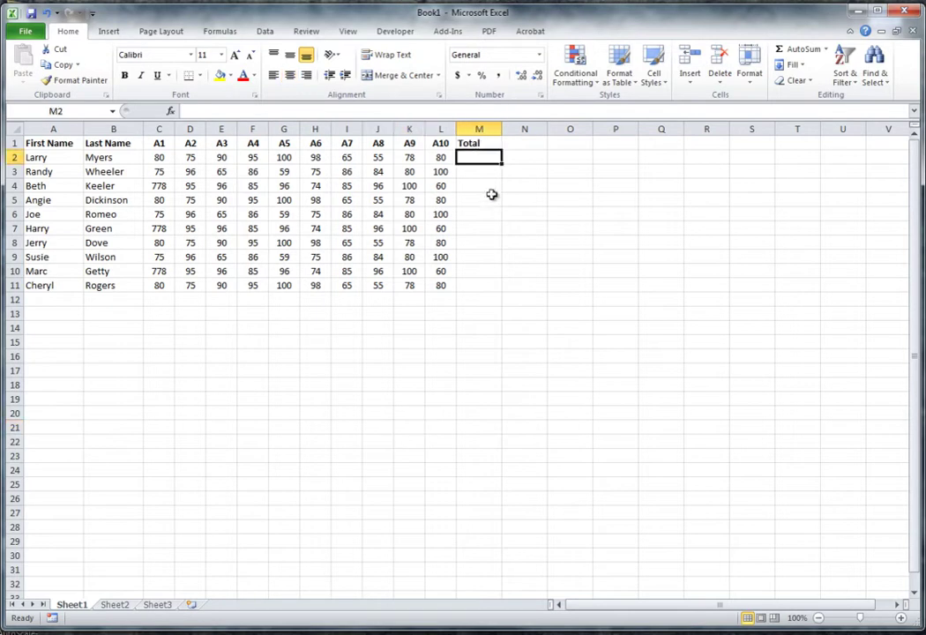
left_click(801, 53)
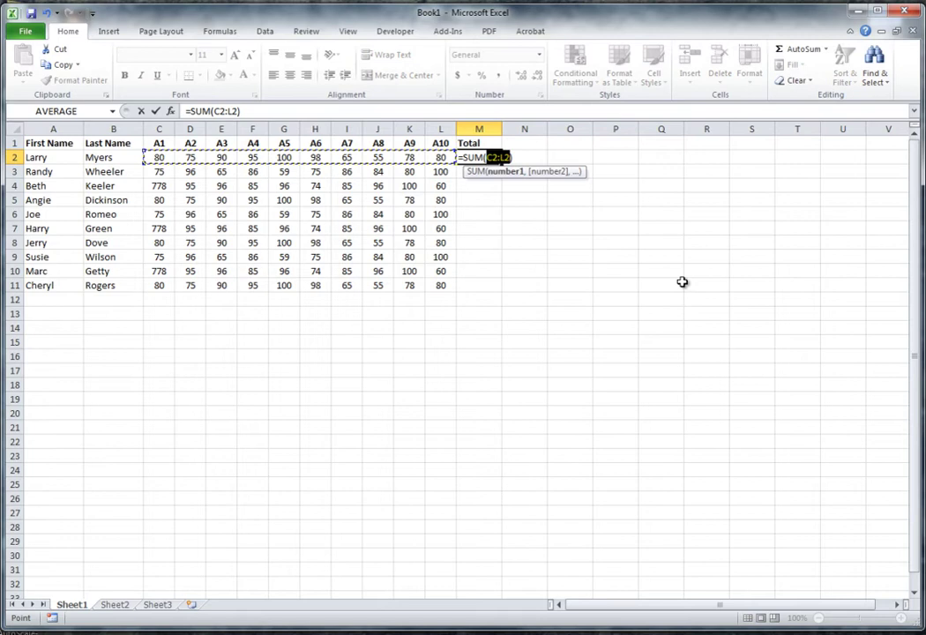
key("Return")
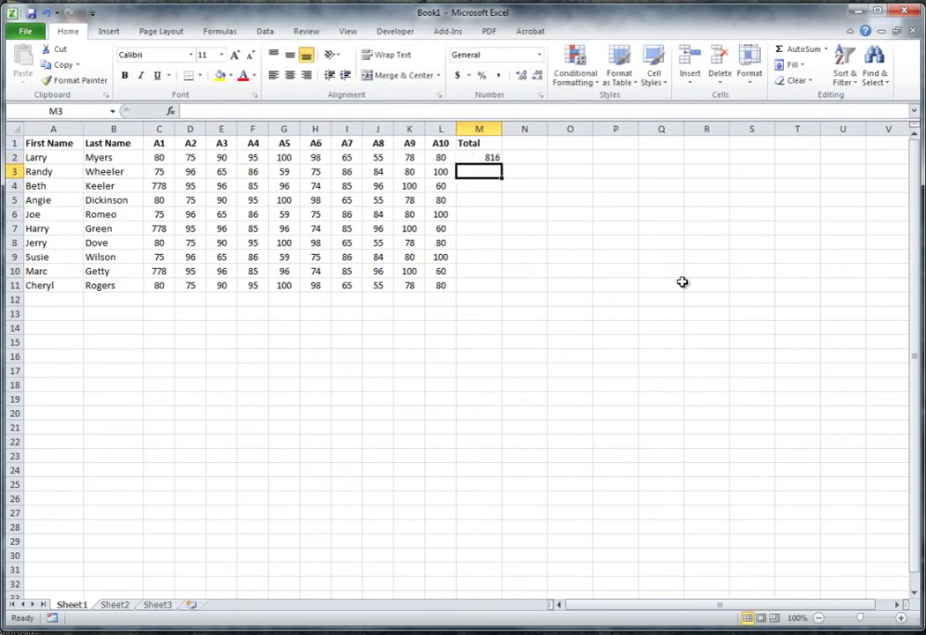
Centre the Total column and fill =SUM(C2:L2) from M2 down to M11.
left_click(488, 127)
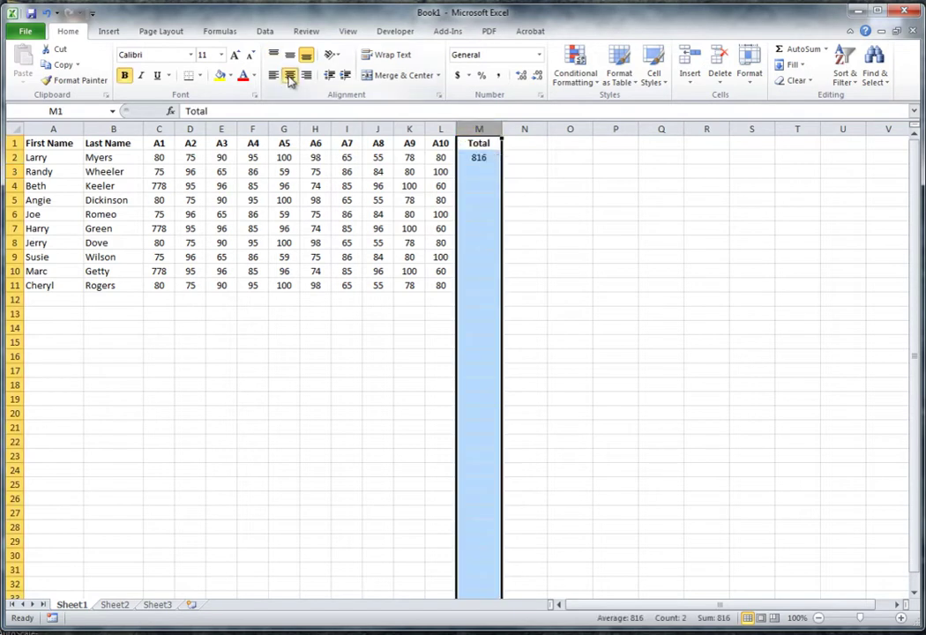
left_click(599, 341)
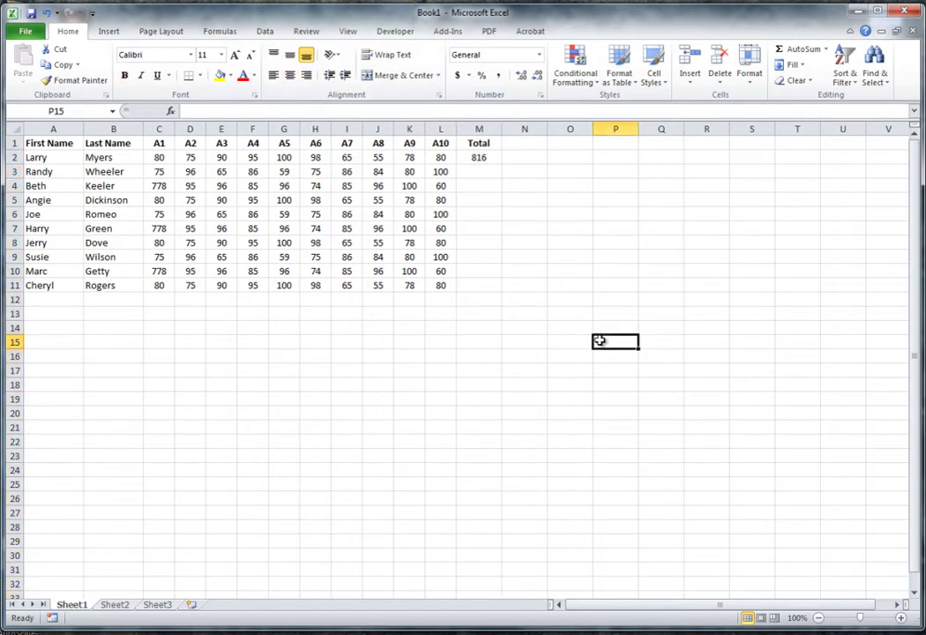
left_click(480, 157)
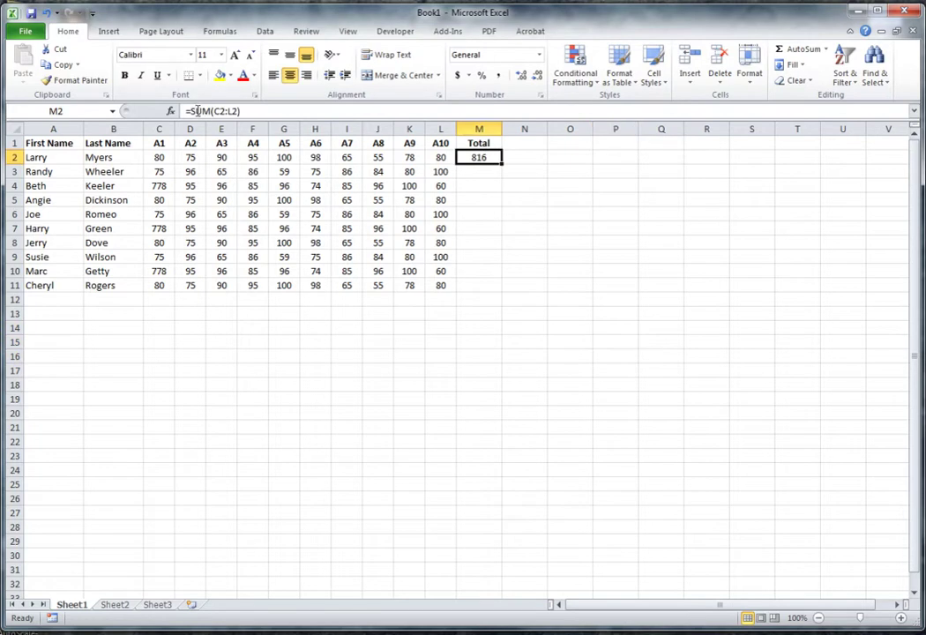
left_click(479, 184)
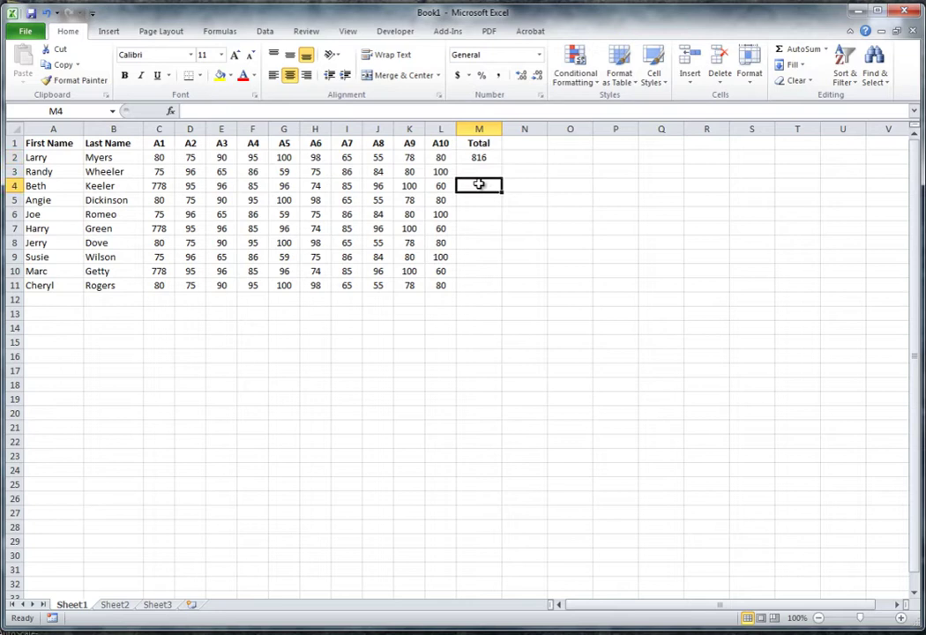
left_click(480, 214)
left_click(482, 258)
left_click(482, 157)
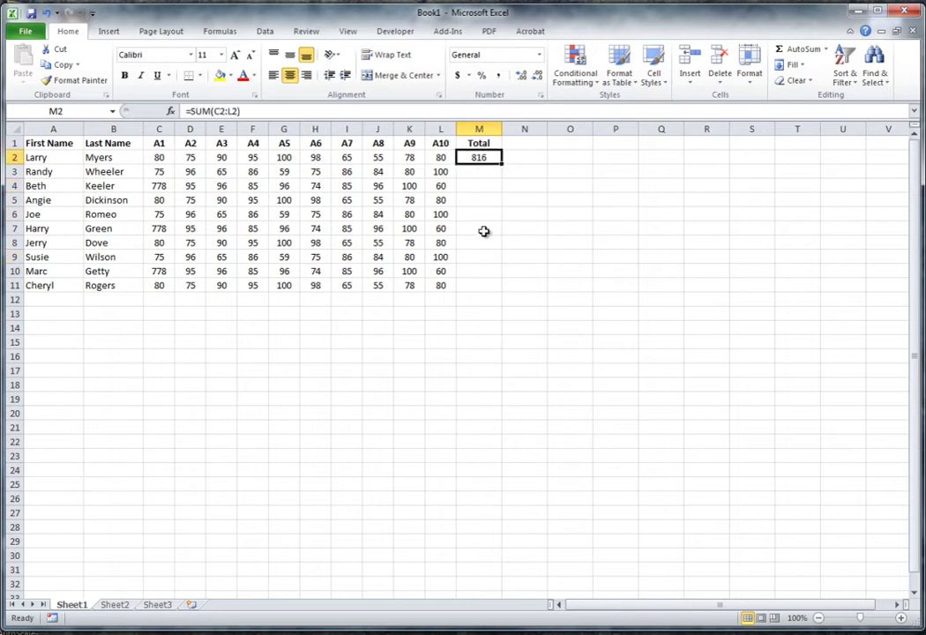
left_click_drag(501, 164, 504, 289)
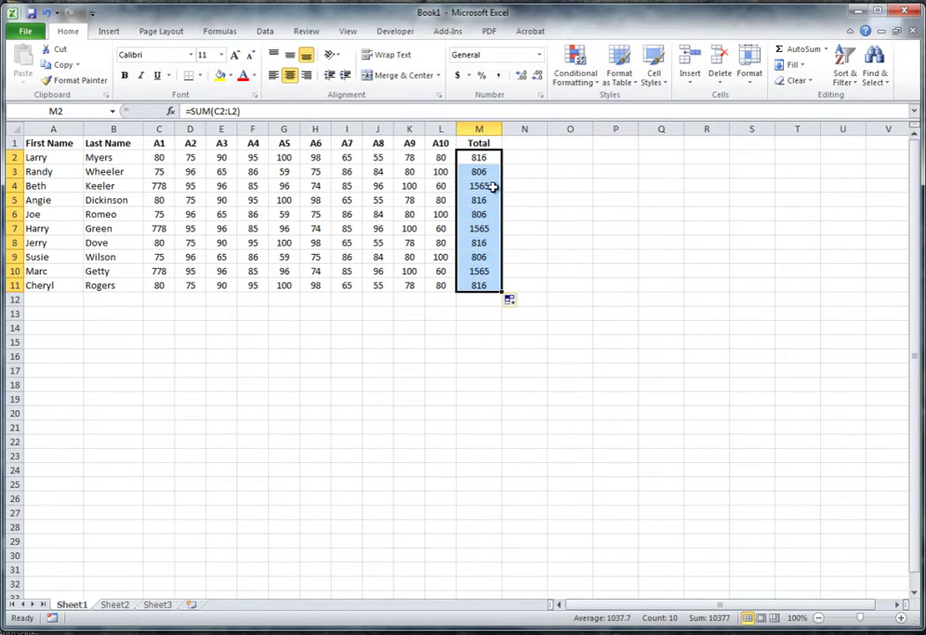
left_click(524, 226)
left_click(483, 174)
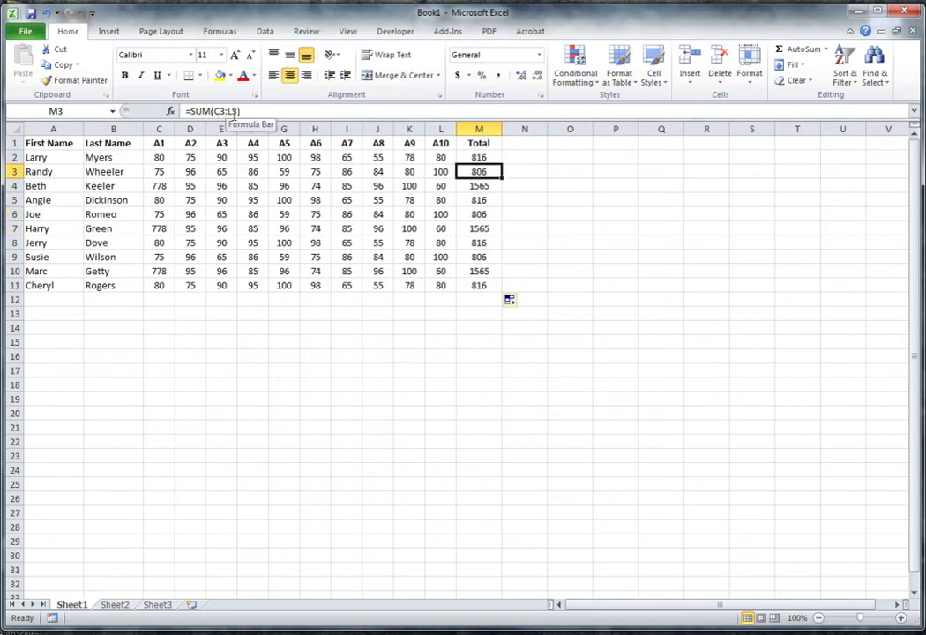
key("Down")
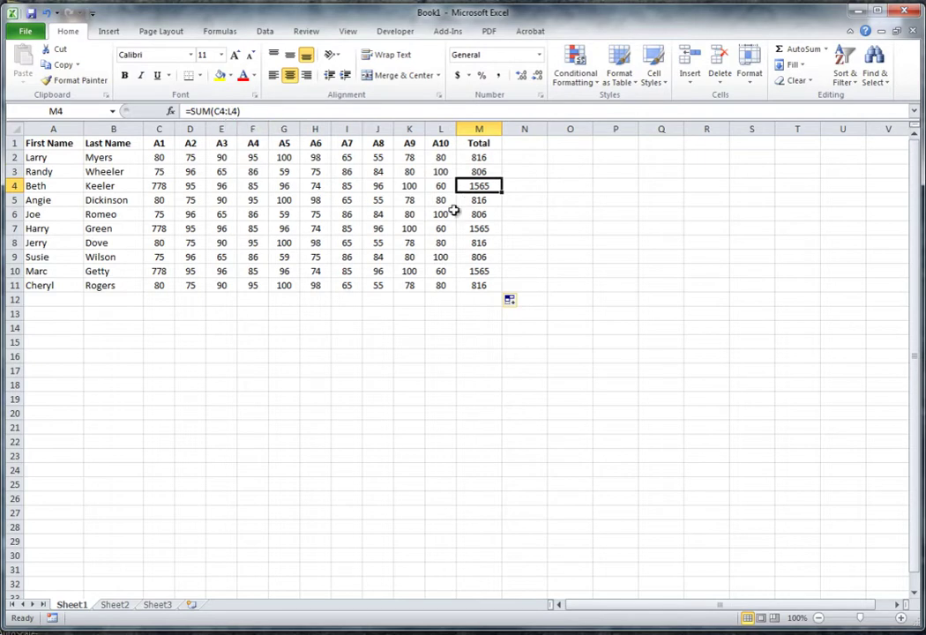
key("Down")
key("Down")
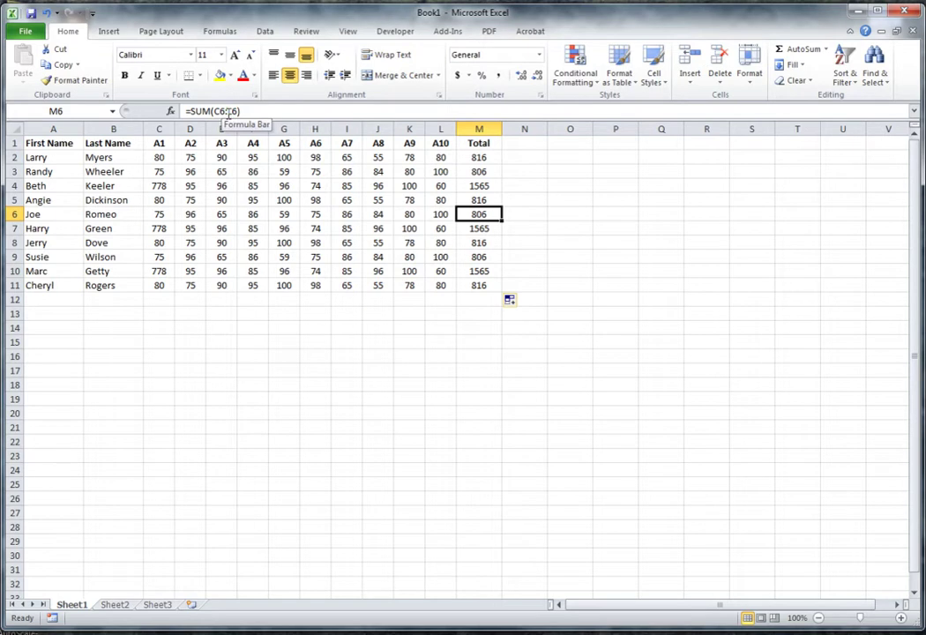
left_click(231, 111)
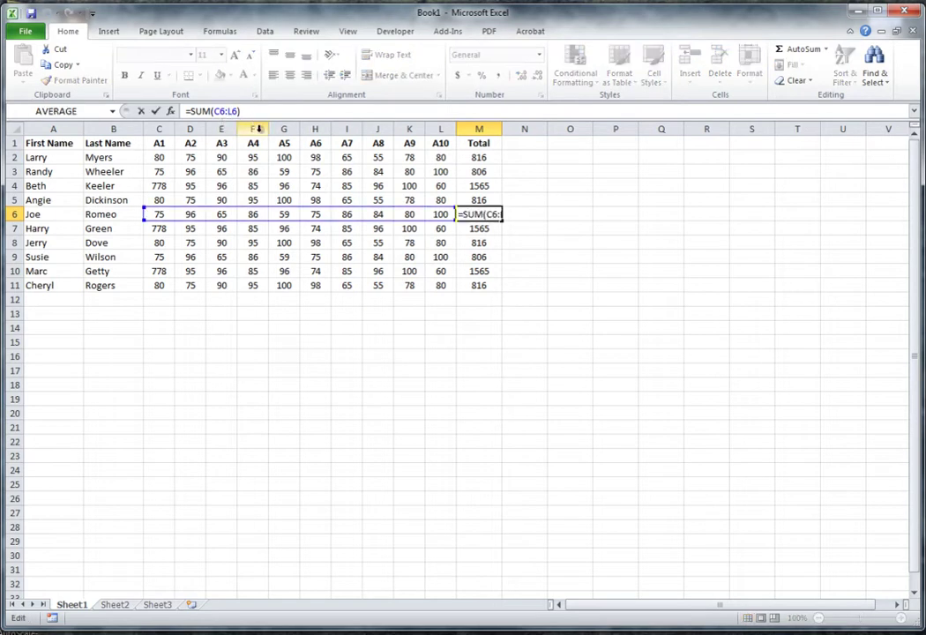
left_click(553, 299)
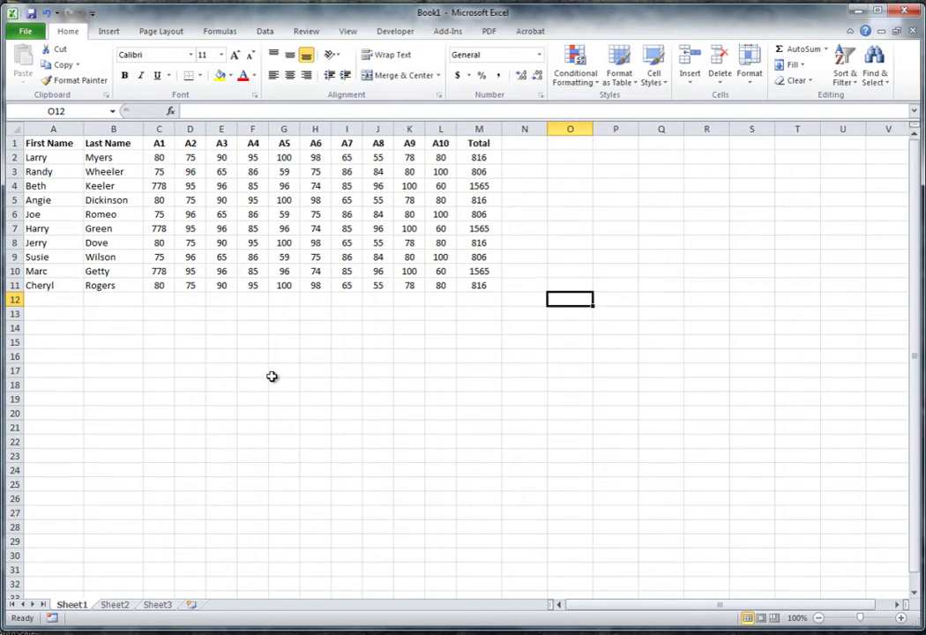
left_click(524, 157)
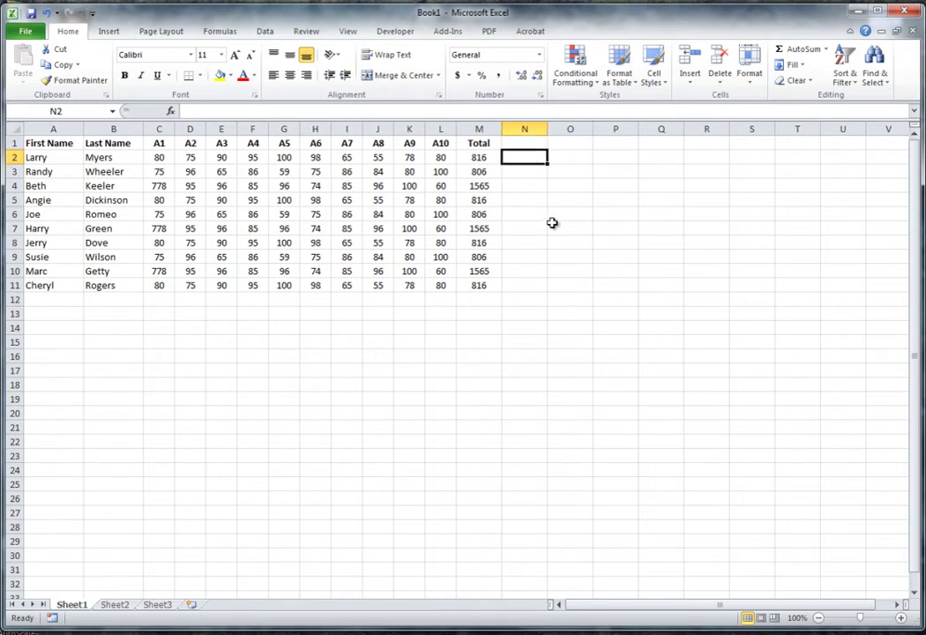
Enter the heading Grade in cell N1.
left_click(528, 144)
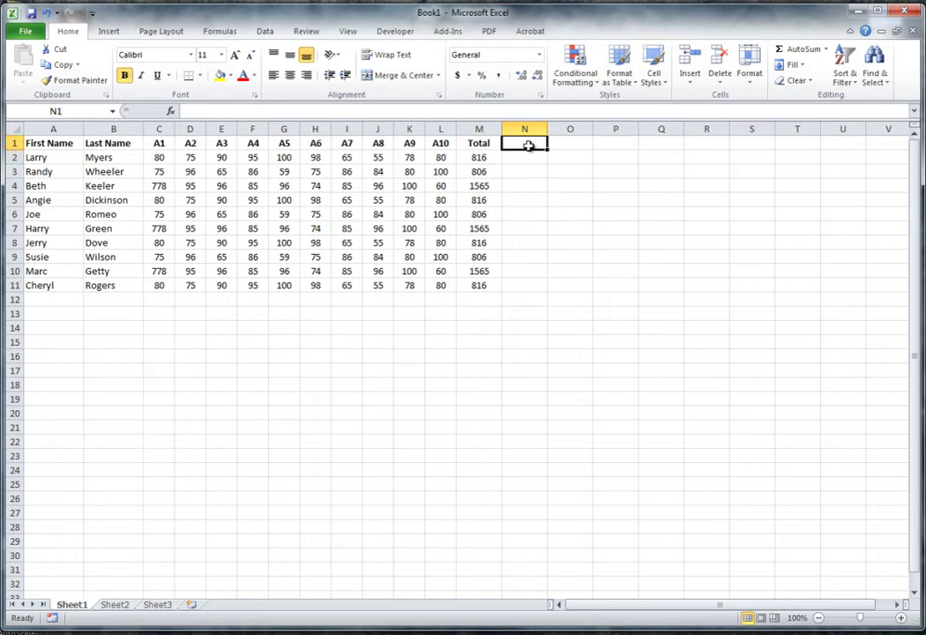
type("Grade")
left_click(465, 266)
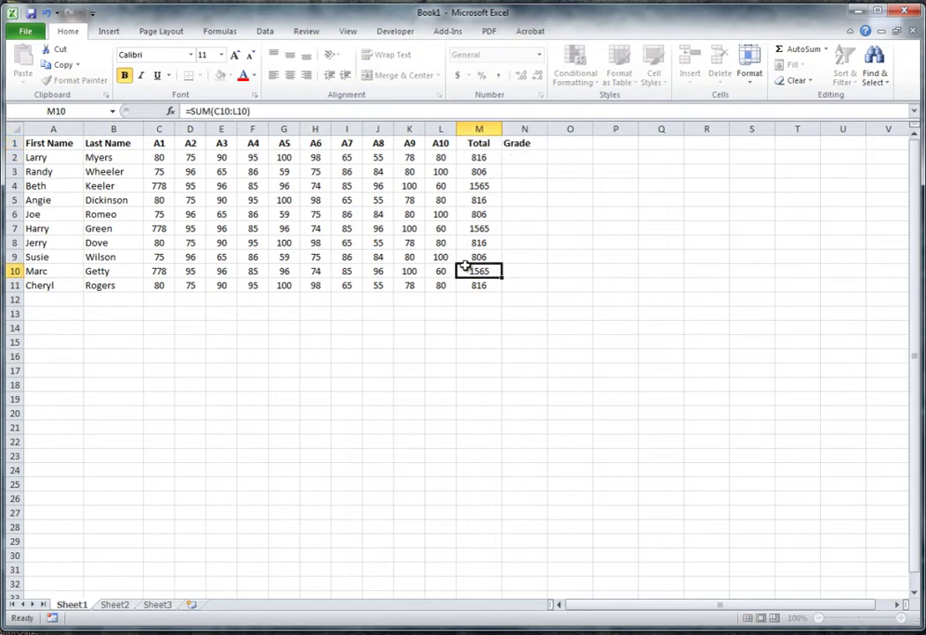
Open the Insert Function dialog for N2, then cancel without choosing a function.
left_click(521, 159)
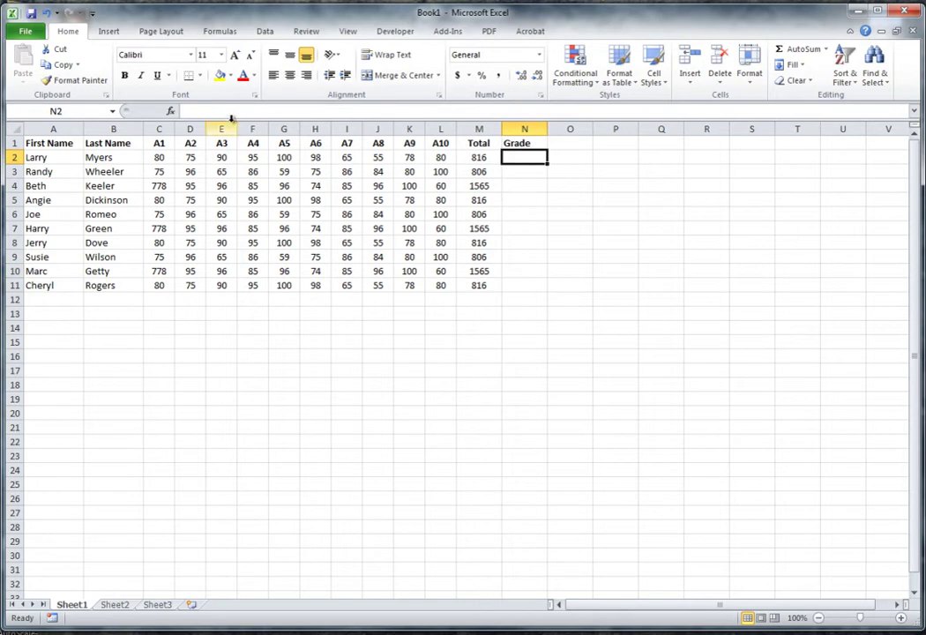
left_click(189, 109)
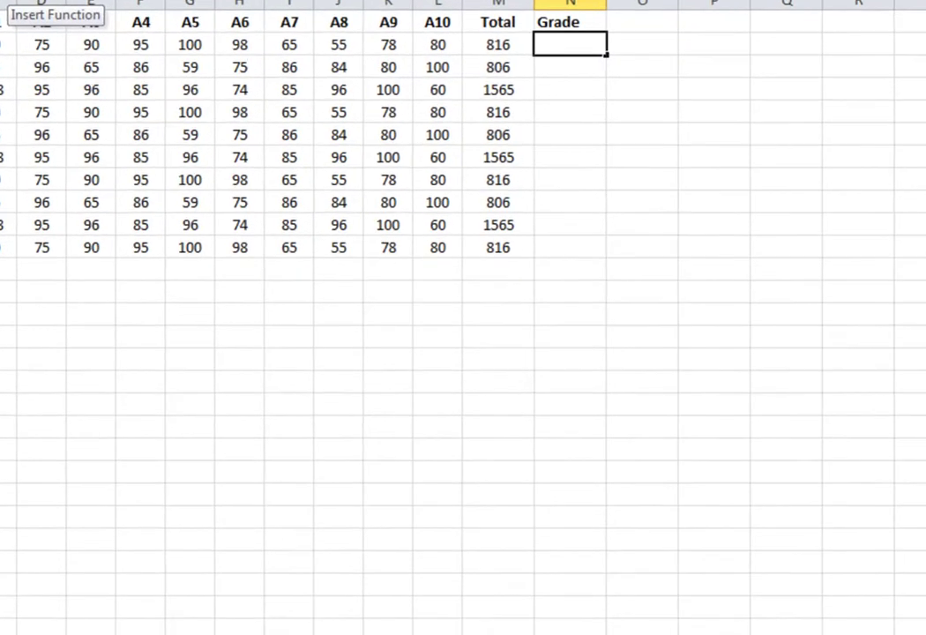
left_click(118, 65)
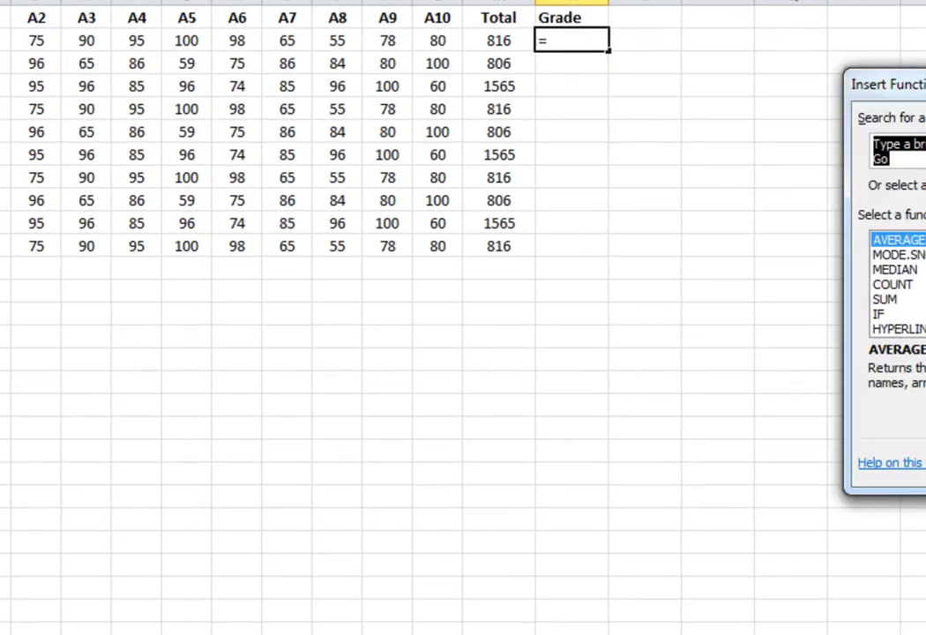
left_click_drag(918, 88, 647, 127)
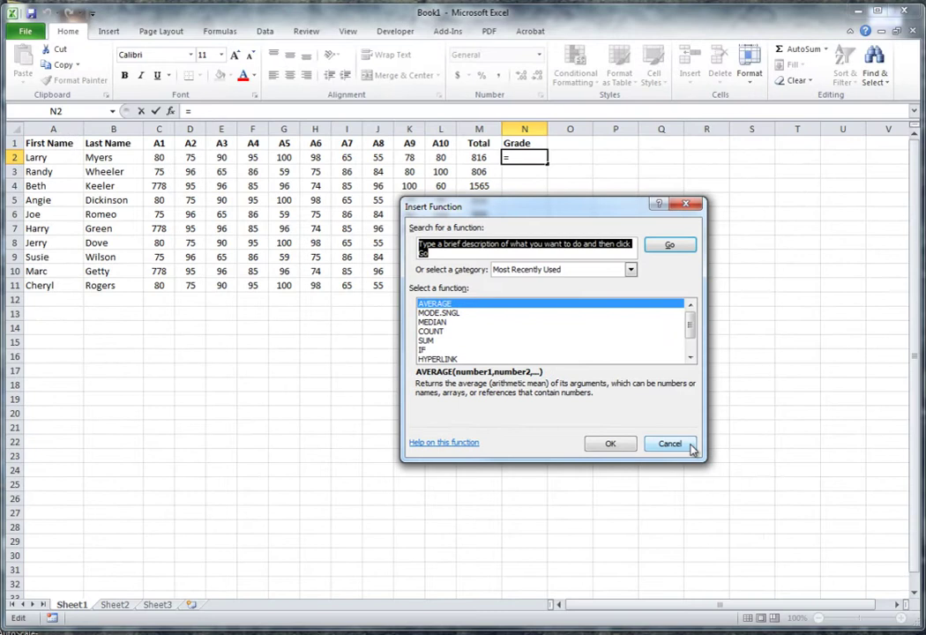
left_click(800, 499)
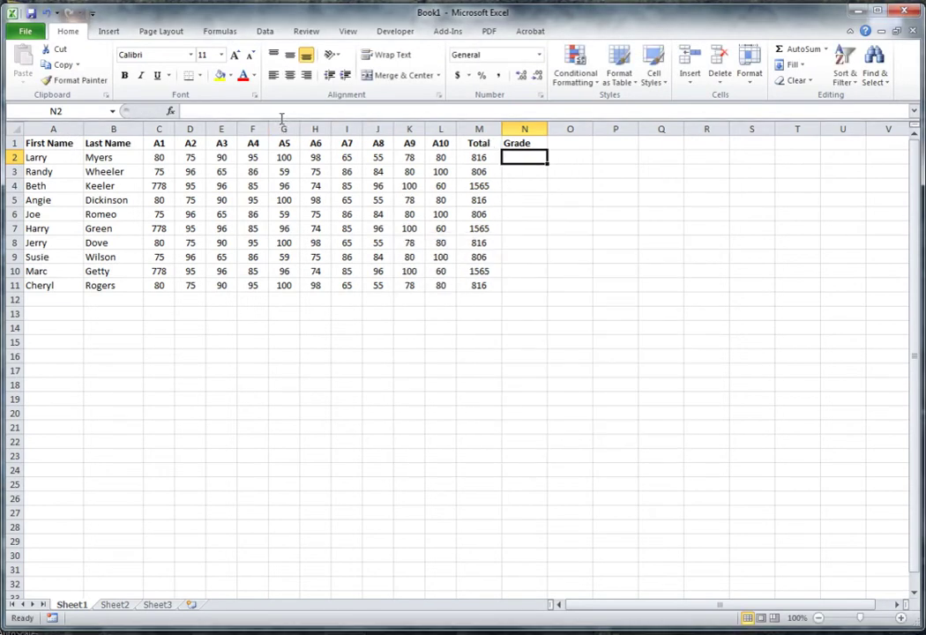
Enter =sum(M2/1000) in N2 to show 0.816, and centre column N.
left_click_drag(488, 238, 488, 228)
left_click(525, 157)
type("=sum")
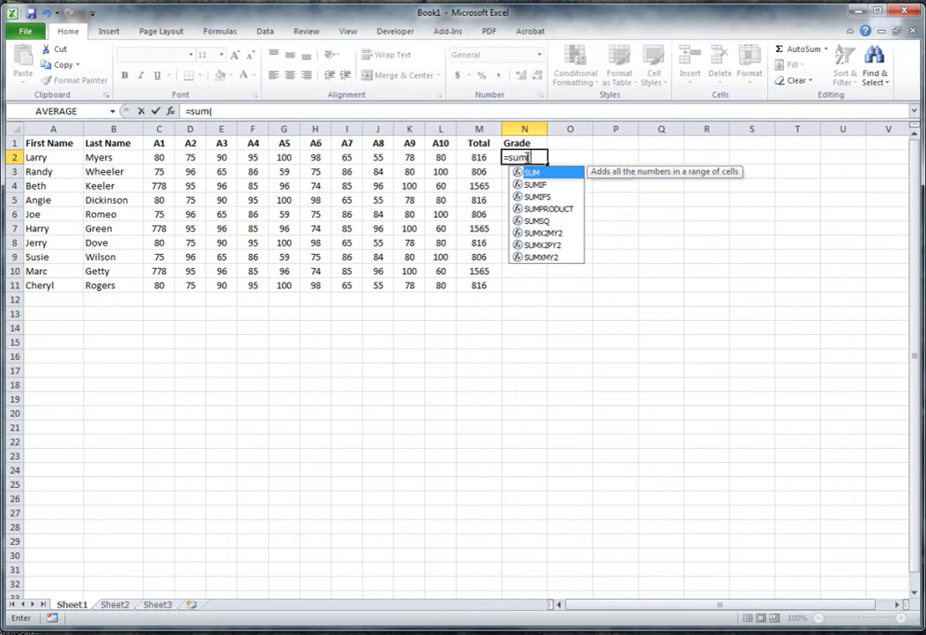
type("(")
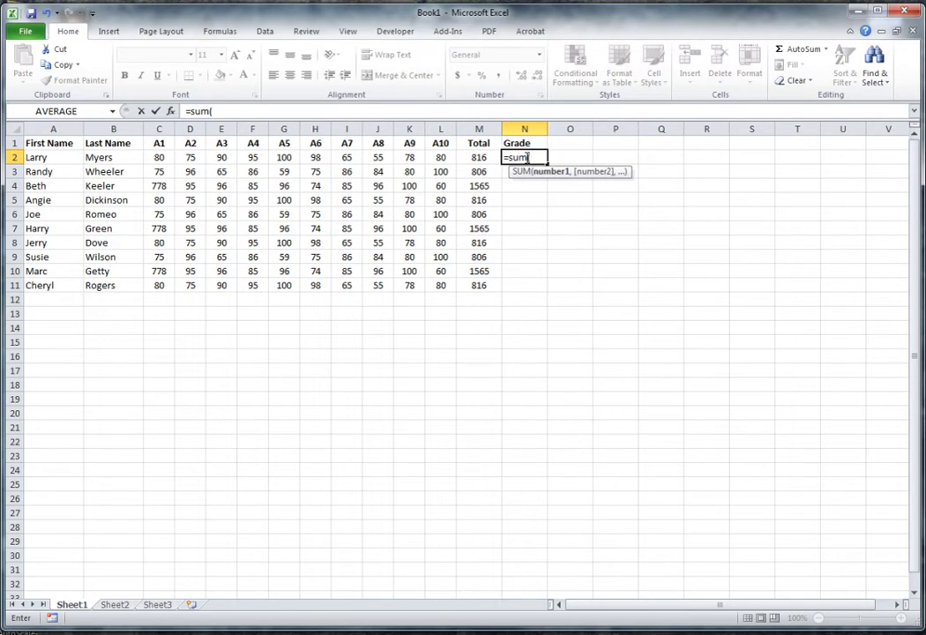
type("M")
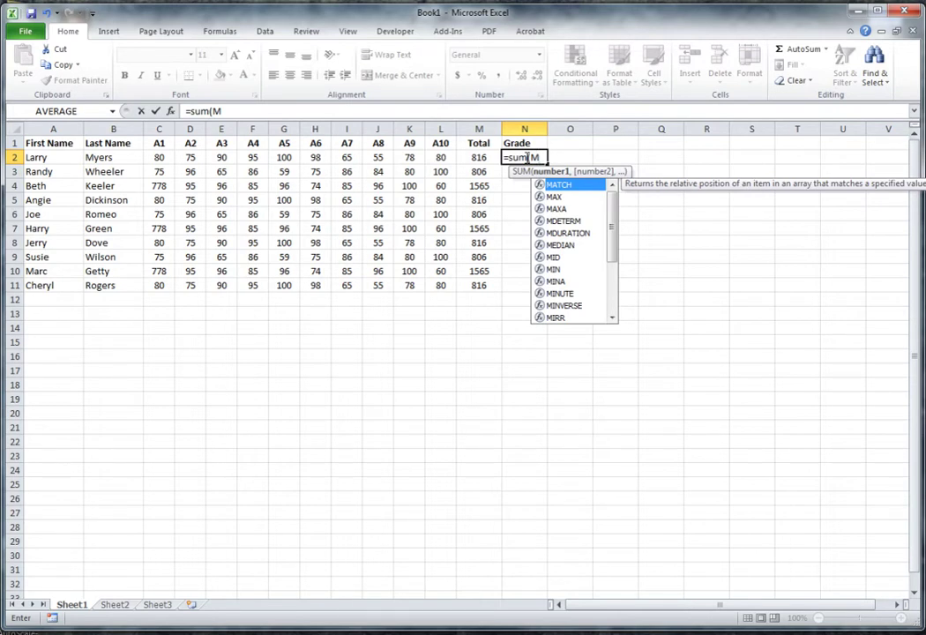
type("2")
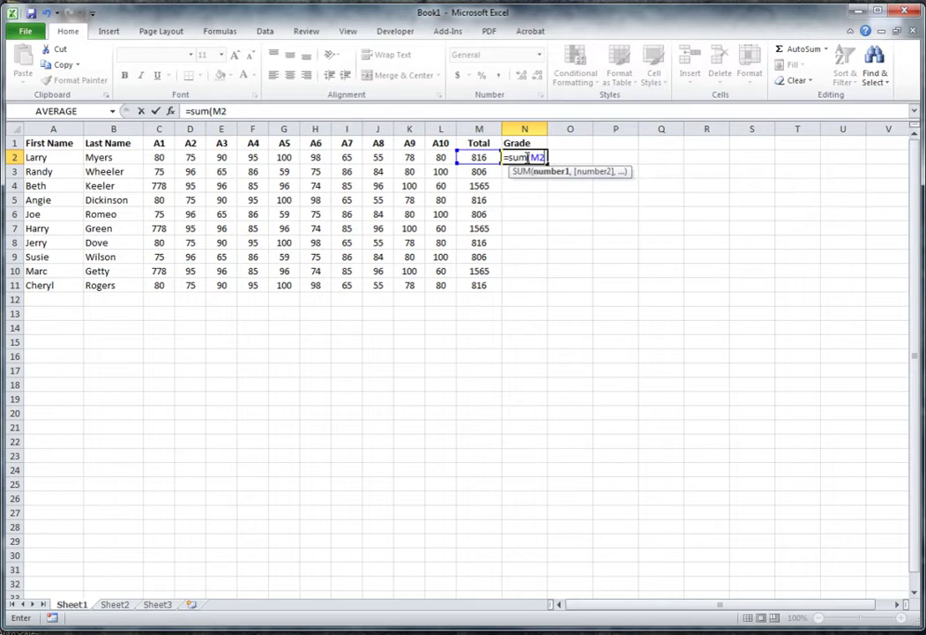
type("/")
type("1000")
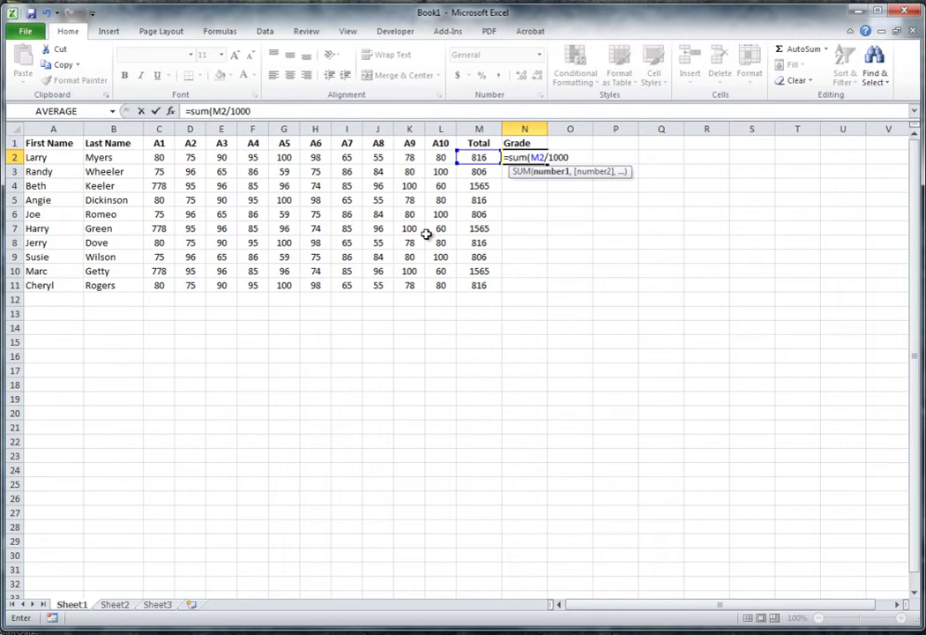
type(")")
key("Return")
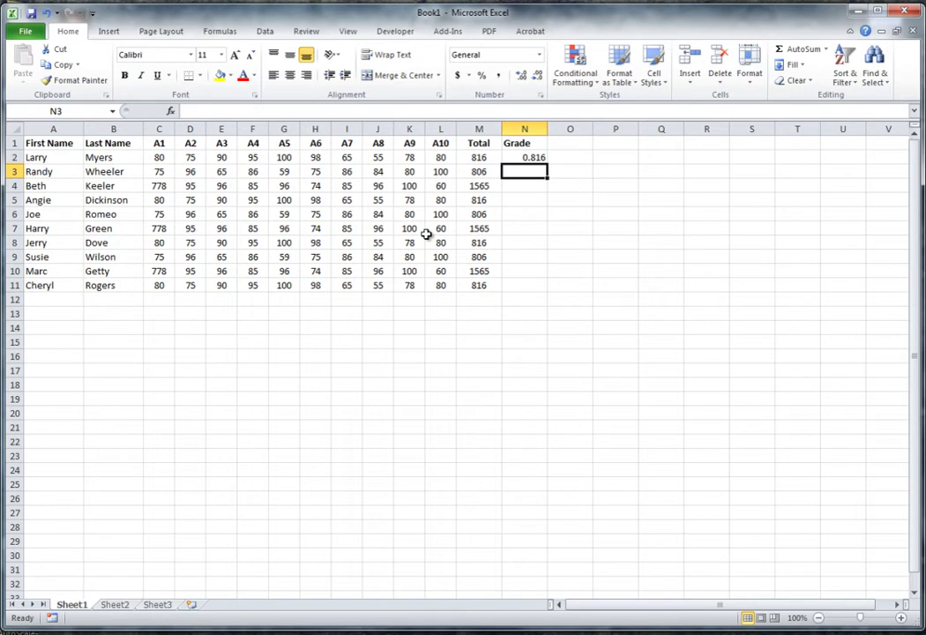
left_click(524, 129)
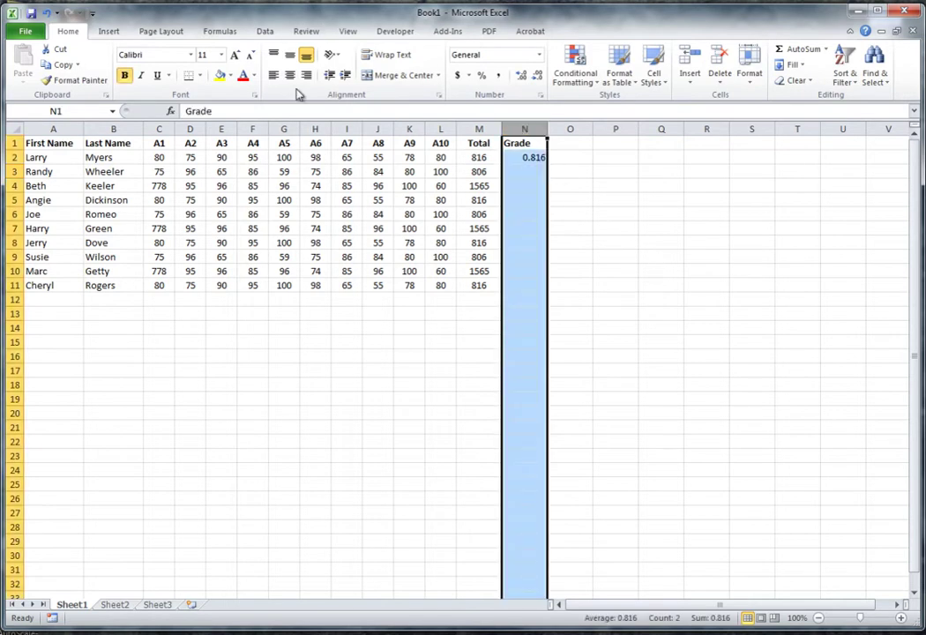
left_click(586, 288)
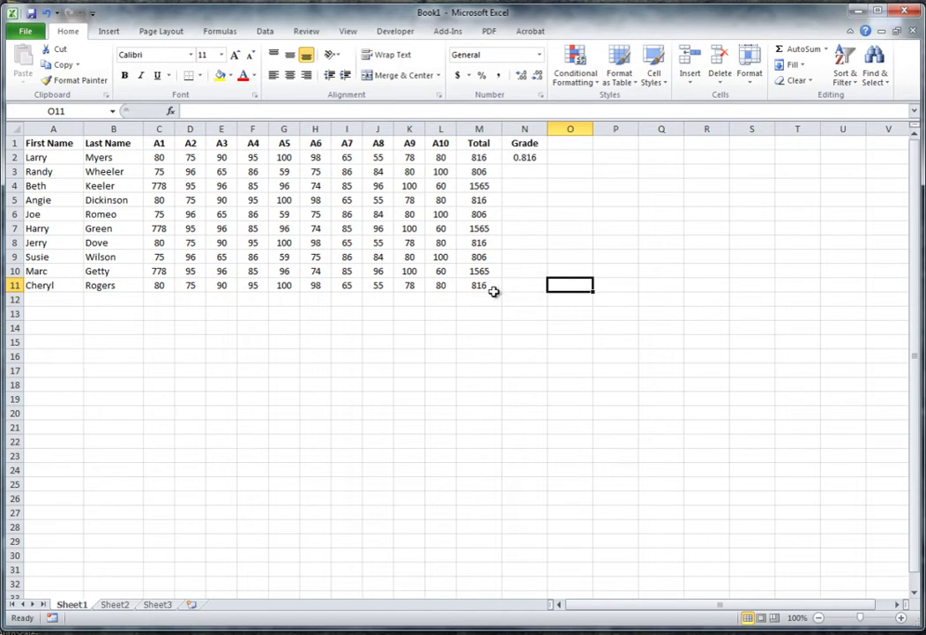
Append *100 to N2's formula, making it =SUM(M2/1000)*100 so it shows 81.6.
left_click(533, 159)
left_click(281, 111)
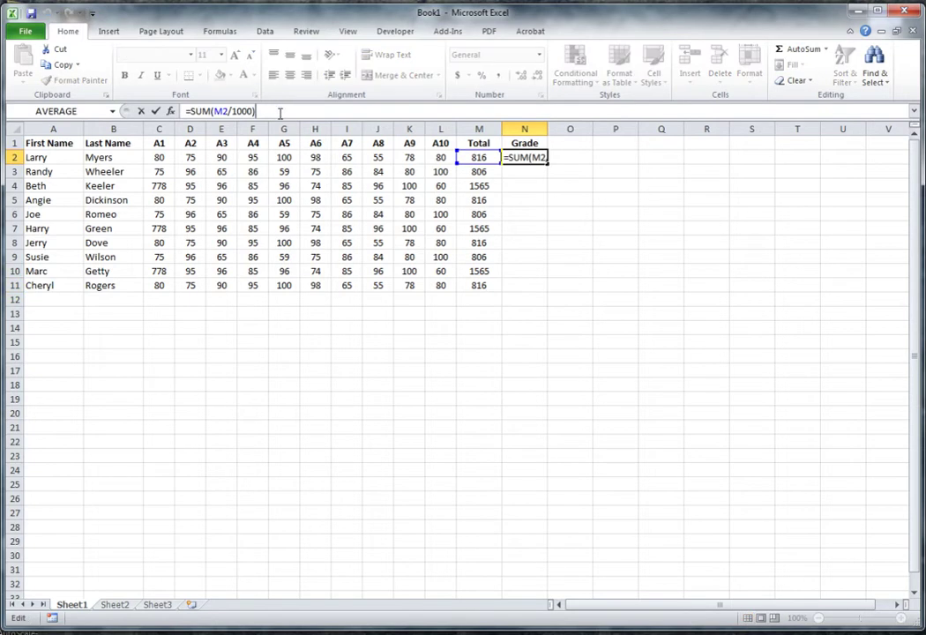
type("*100")
key("Return")
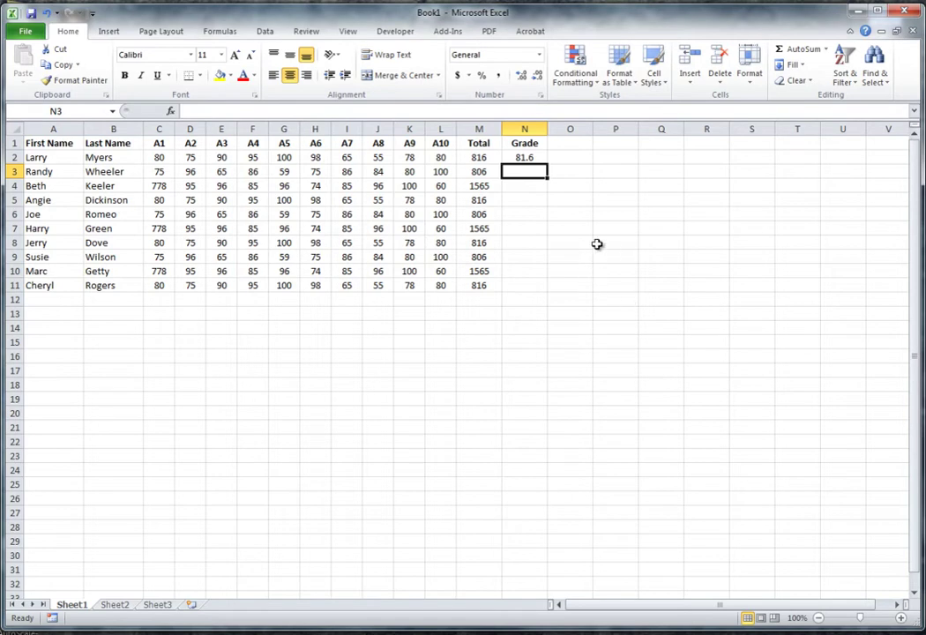
left_click(532, 157)
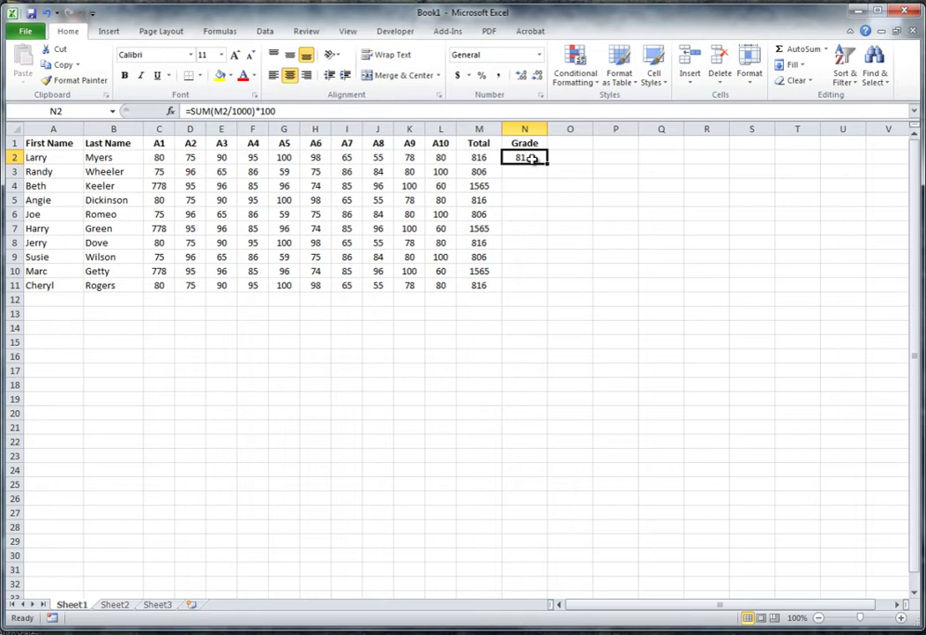
Apply the Percentage number format to N2 through Format Cells.
right_click(532, 157)
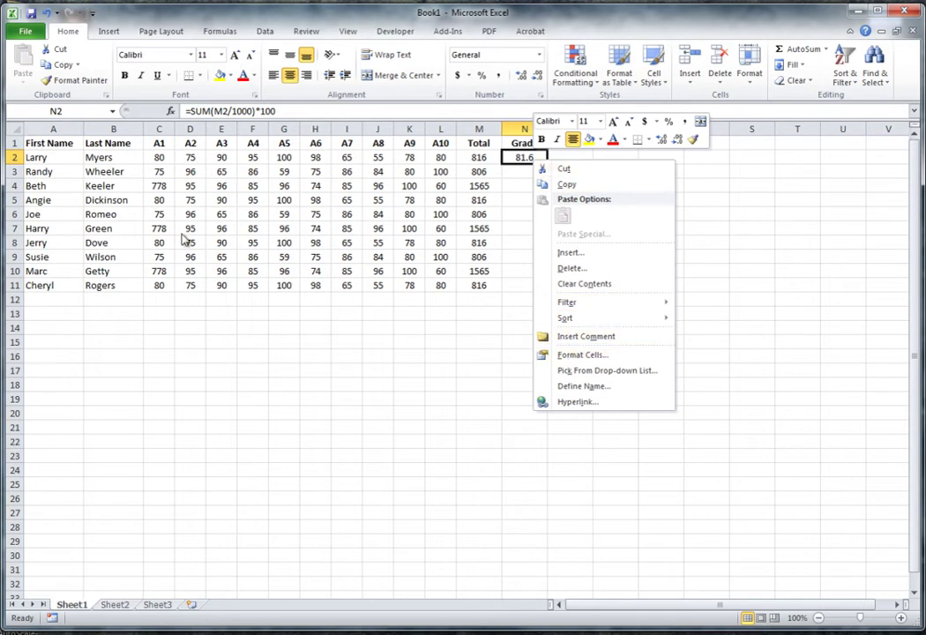
left_click(601, 361)
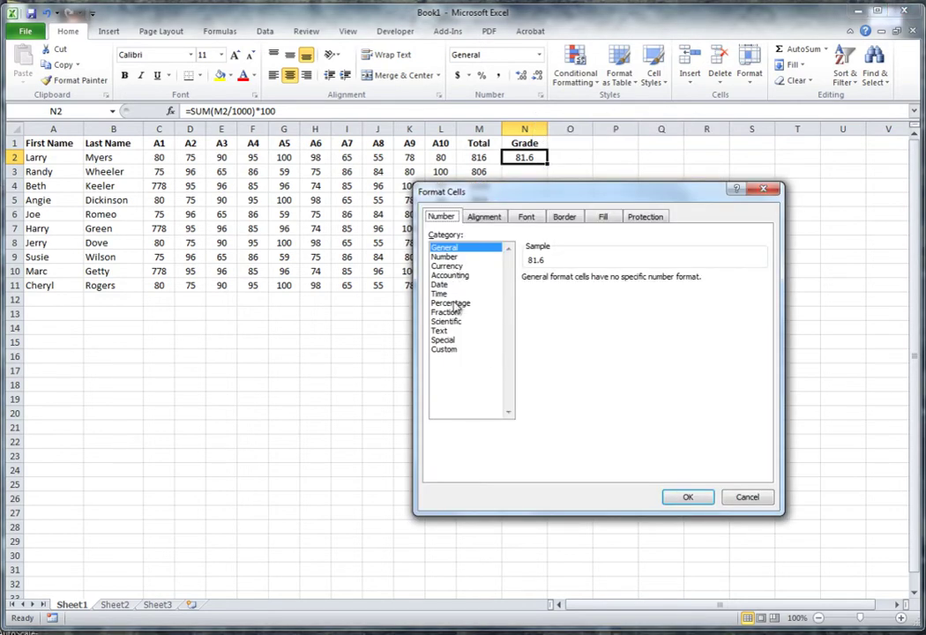
left_click(454, 303)
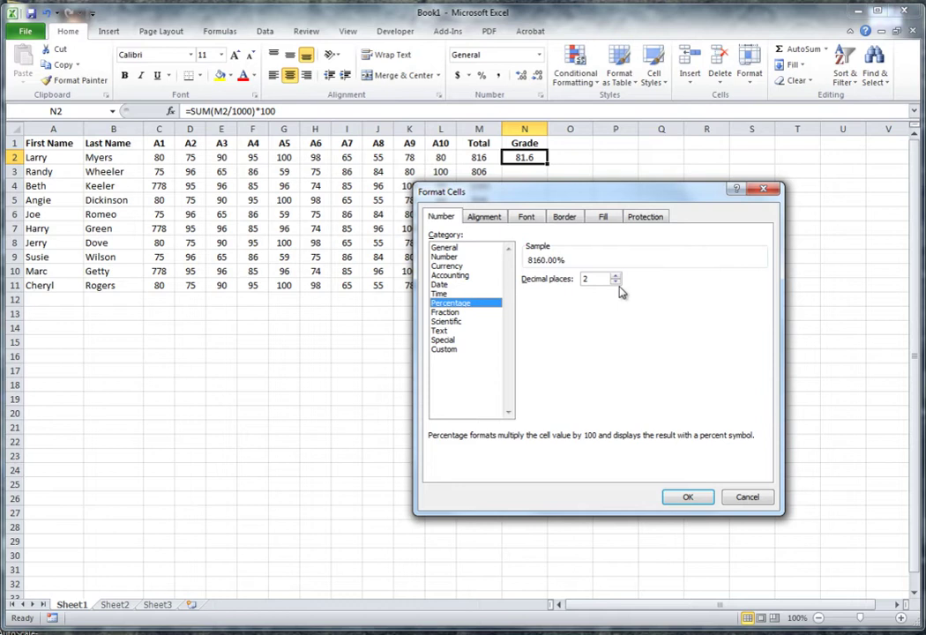
left_click(688, 498)
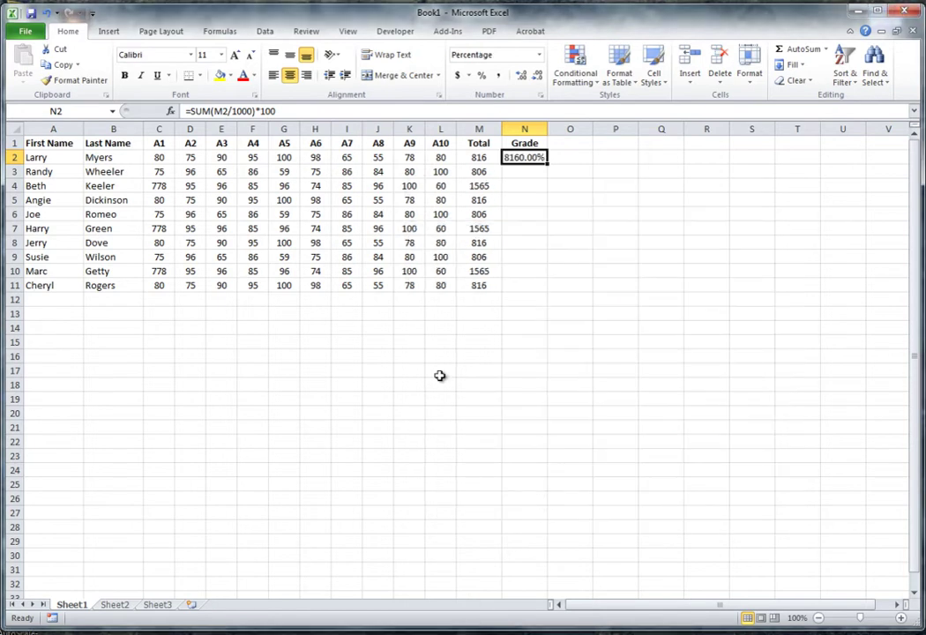
Remove *100 from N2's formula so the grade shows 81.60%.
left_click(303, 113)
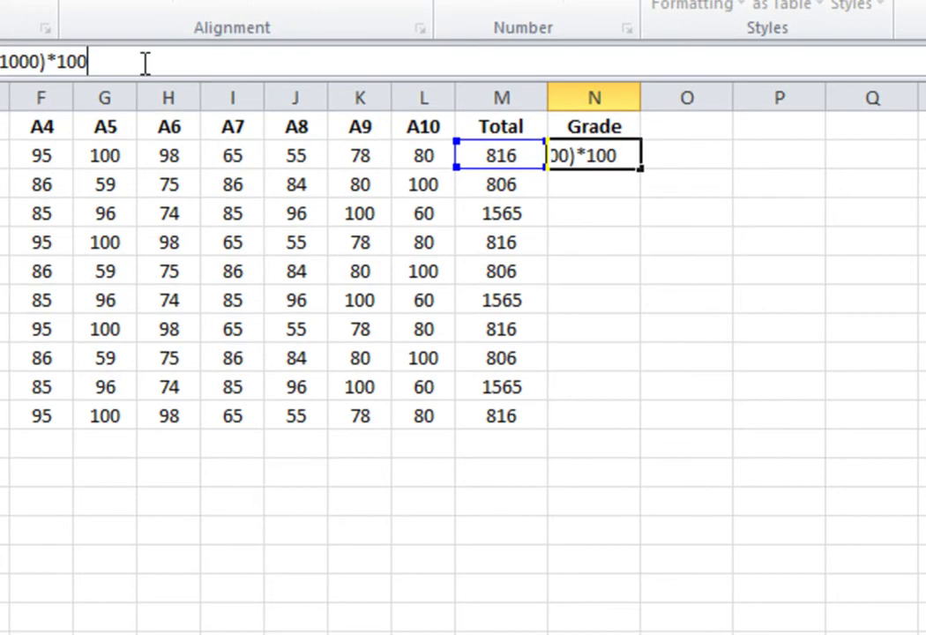
key("BackSpace")
key("BackSpace")
key("BackSpace")
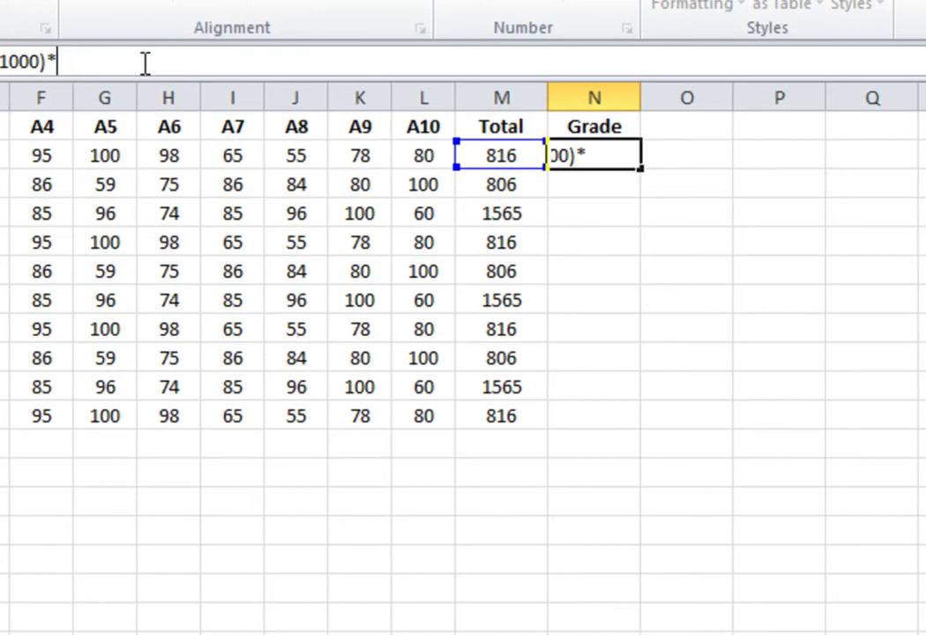
key("BackSpace")
key("Return")
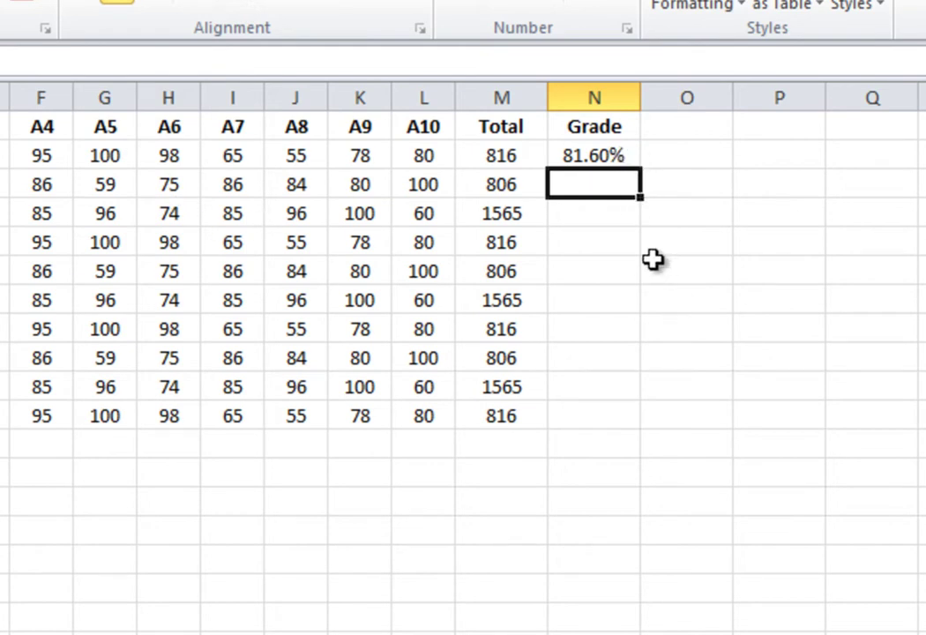
Fill N2's percentage grade formula down to N11, yielding grades like 80.60% and 156.50%.
left_click(600, 159)
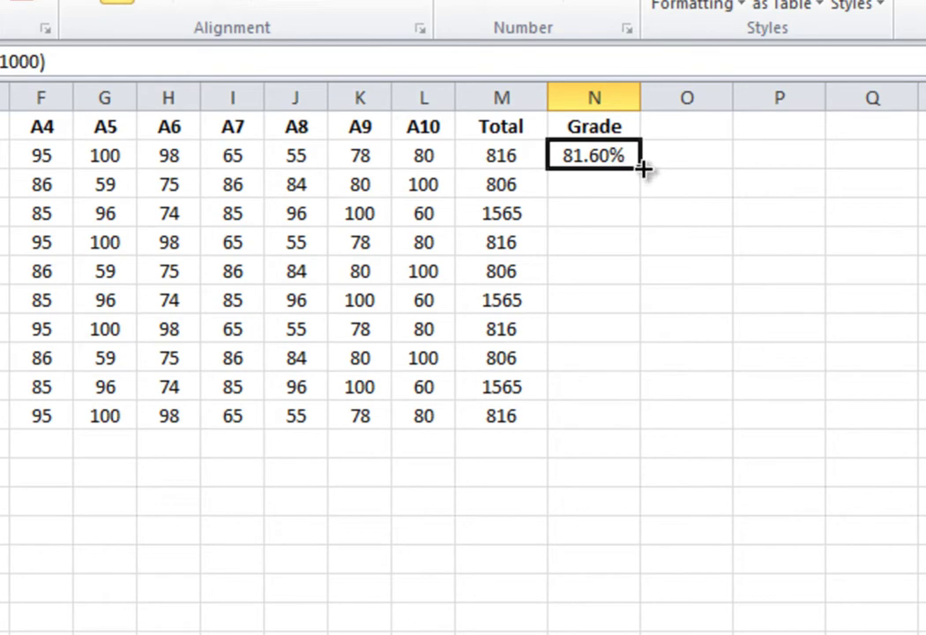
left_click_drag(643, 167, 642, 419)
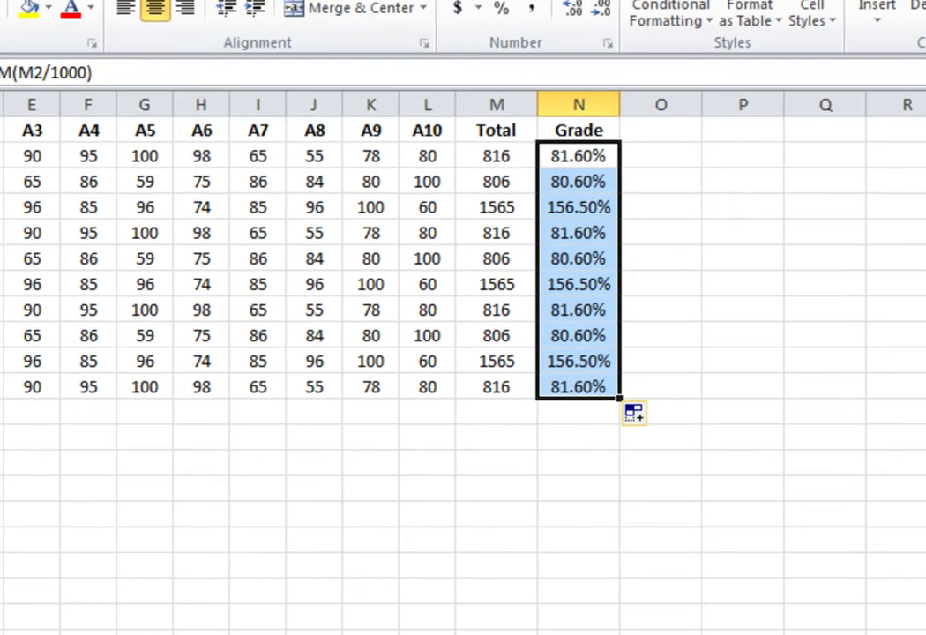
left_click(161, 186)
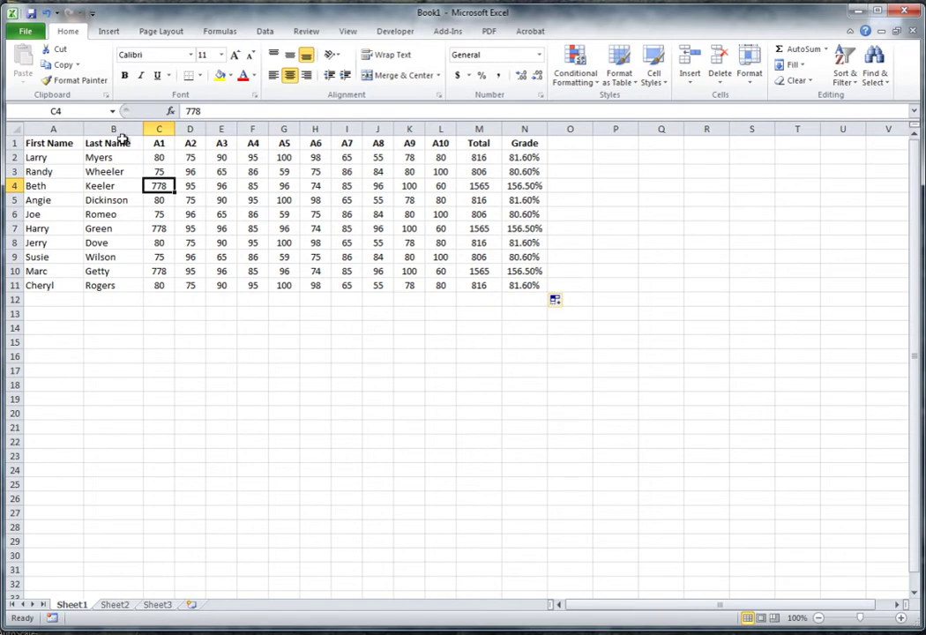
Replace the 778 scores with 78 in C4, 86 in C7 and 92 in C10.
type("78")
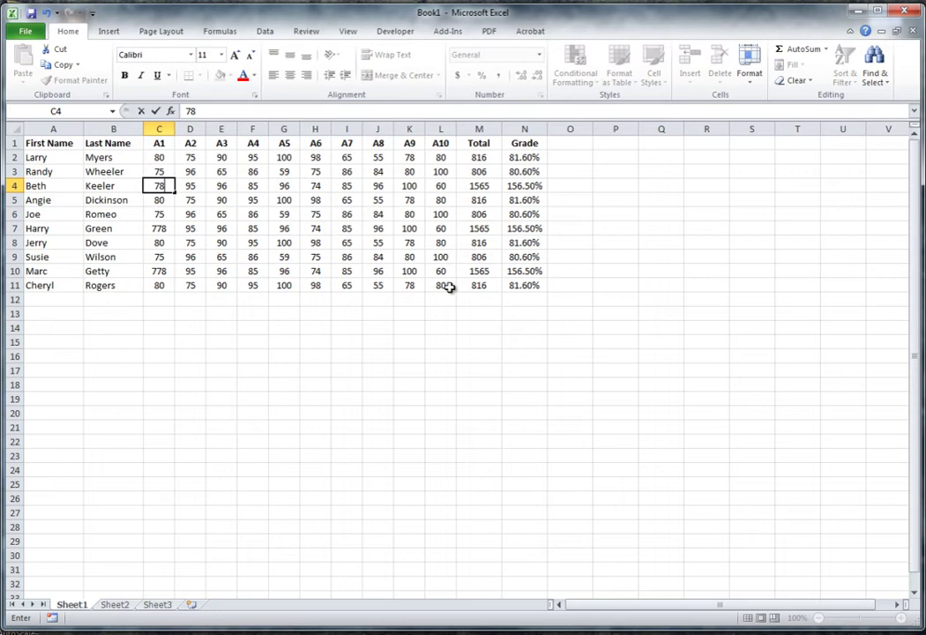
left_click(167, 226)
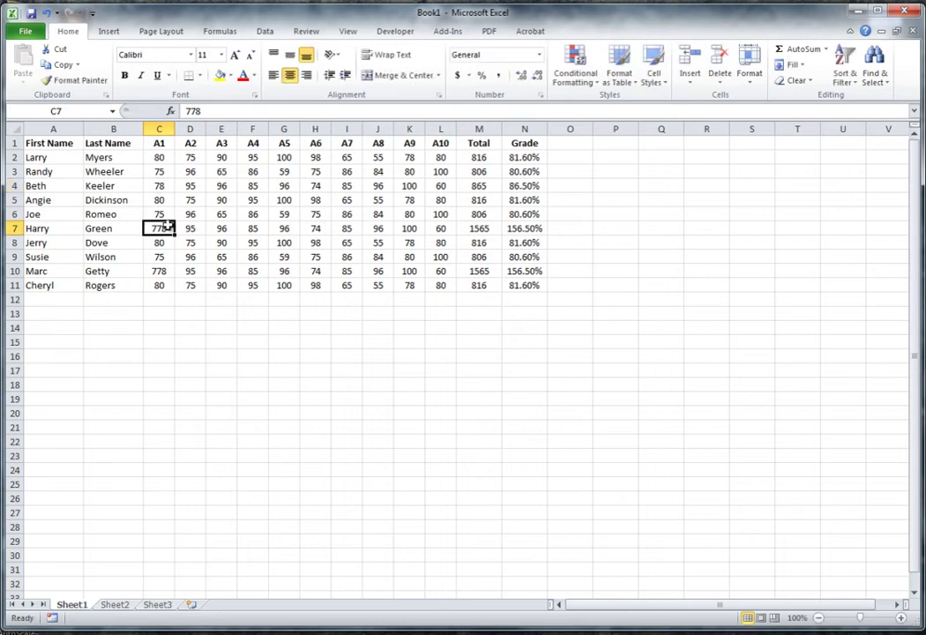
type("86")
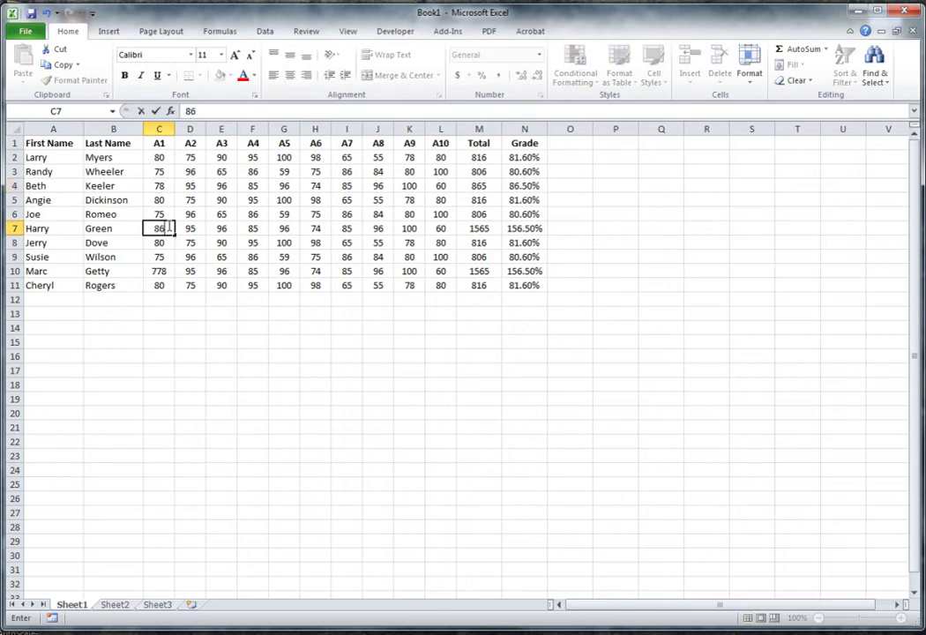
left_click(157, 271)
type("92")
key("Return")
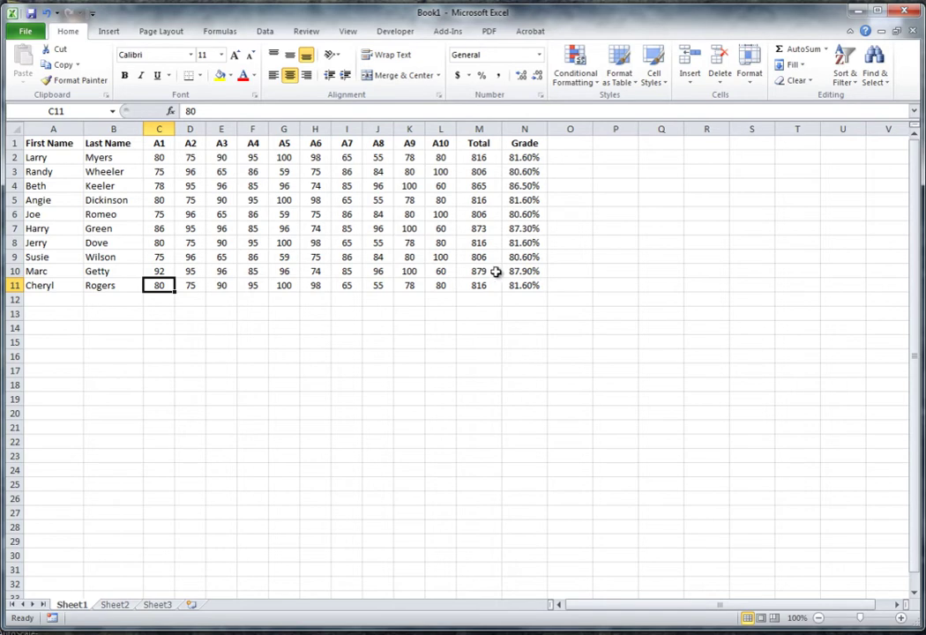
Convert A1:N11 into Table1 via Insert > Table, keeping the header row.
left_click_drag(523, 286, 49, 146)
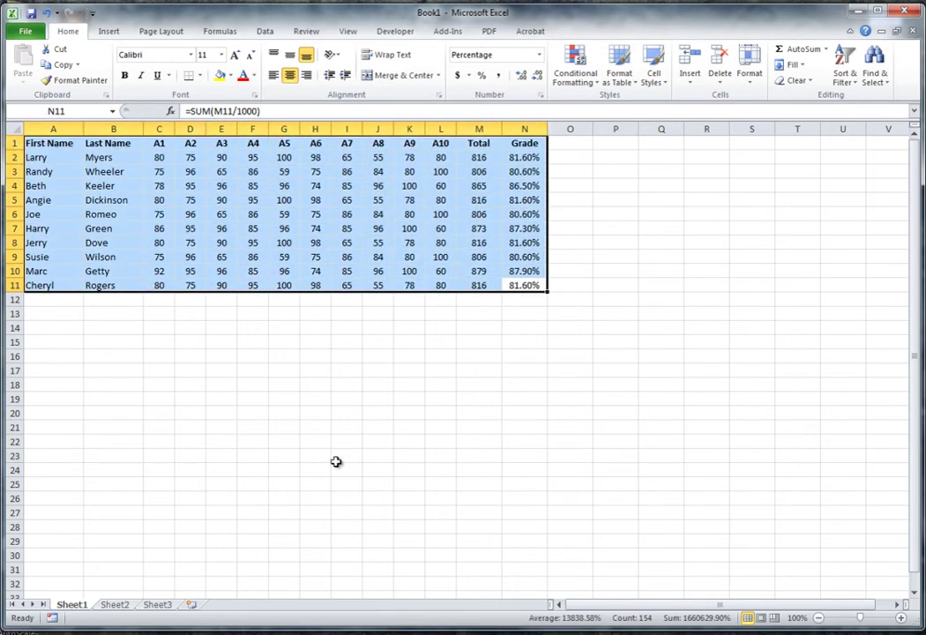
left_click(109, 31)
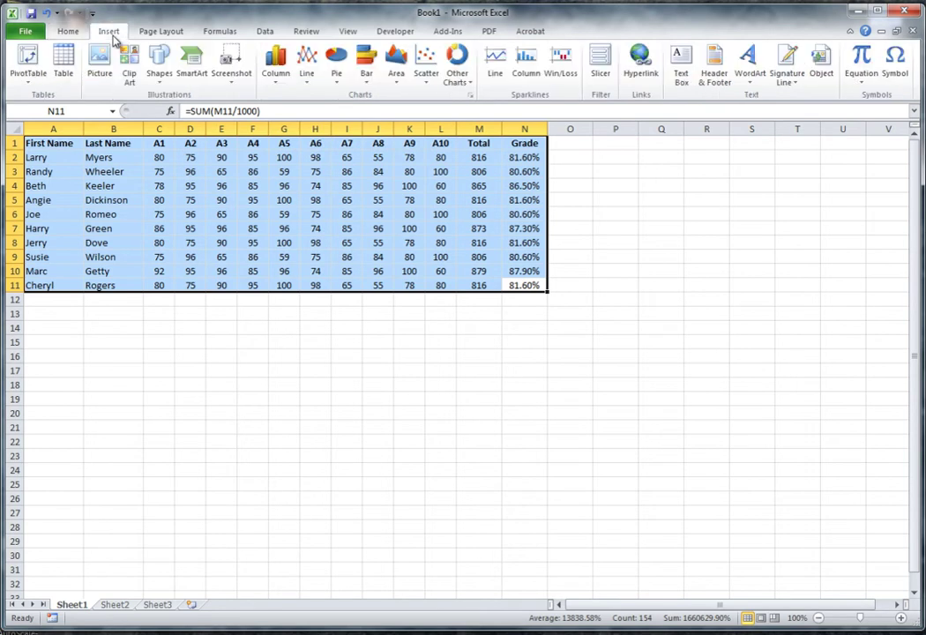
left_click(65, 66)
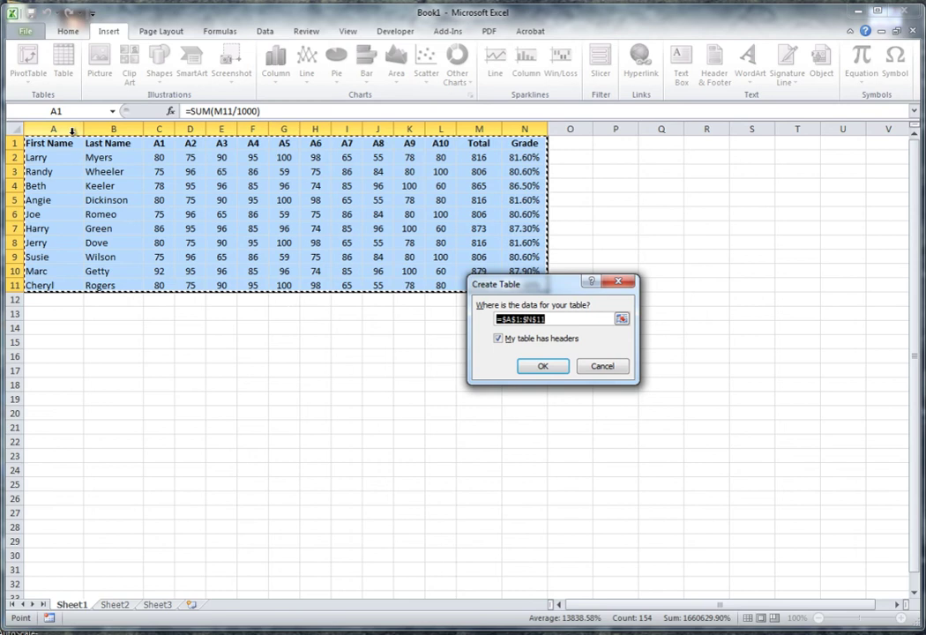
left_click(543, 366)
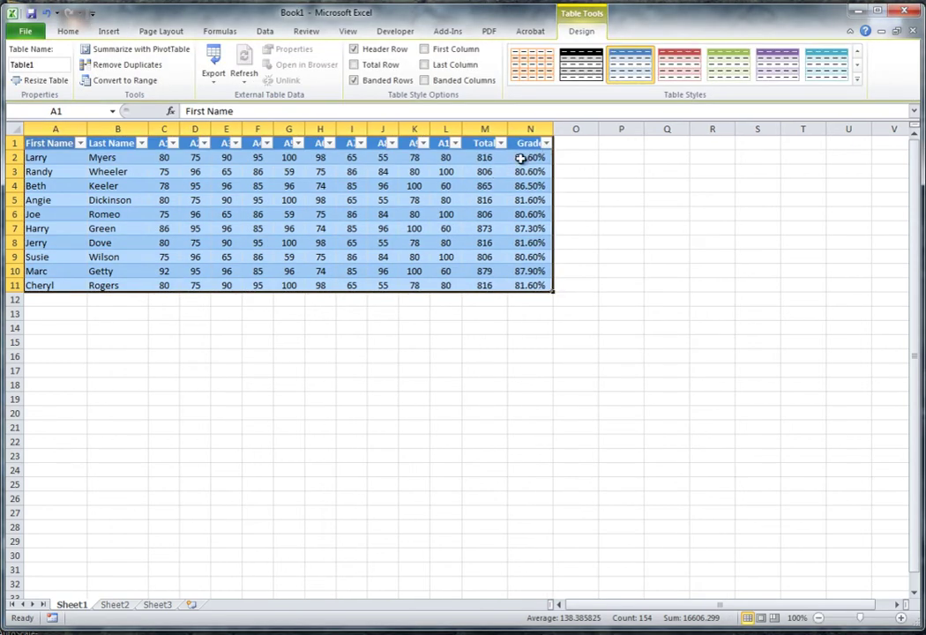
Sort the table by Grade from largest to smallest, putting 87.90% at the top.
left_click(546, 143)
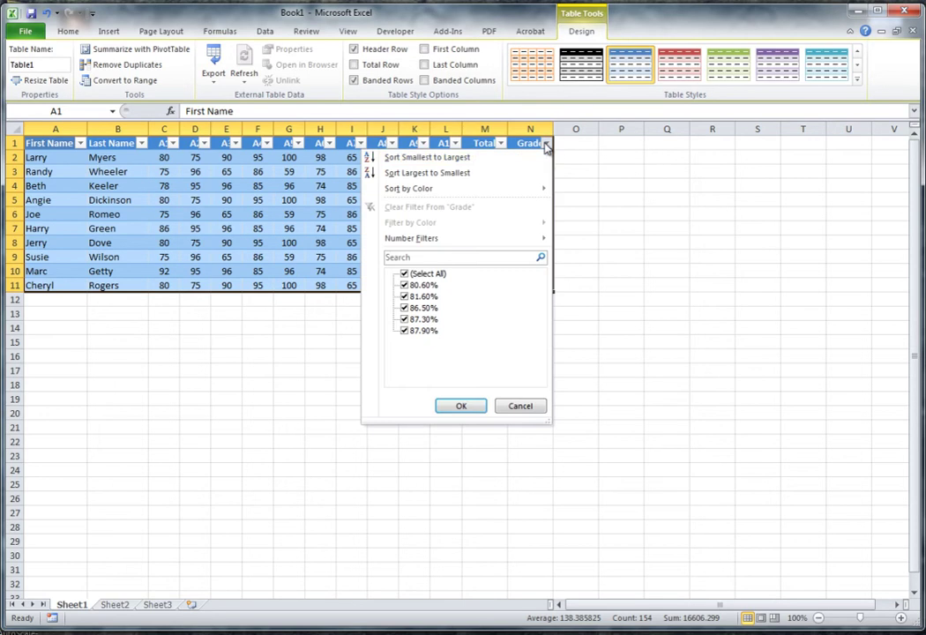
left_click(427, 174)
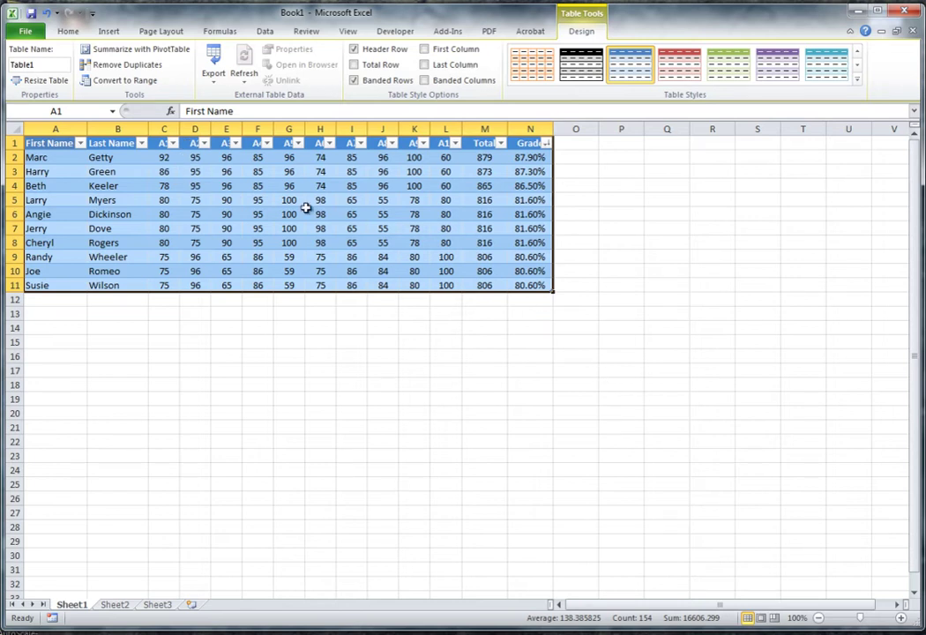
Enter row 2 scores of 90 in F2, 95 in I2 and 85 in L2.
left_click(284, 343)
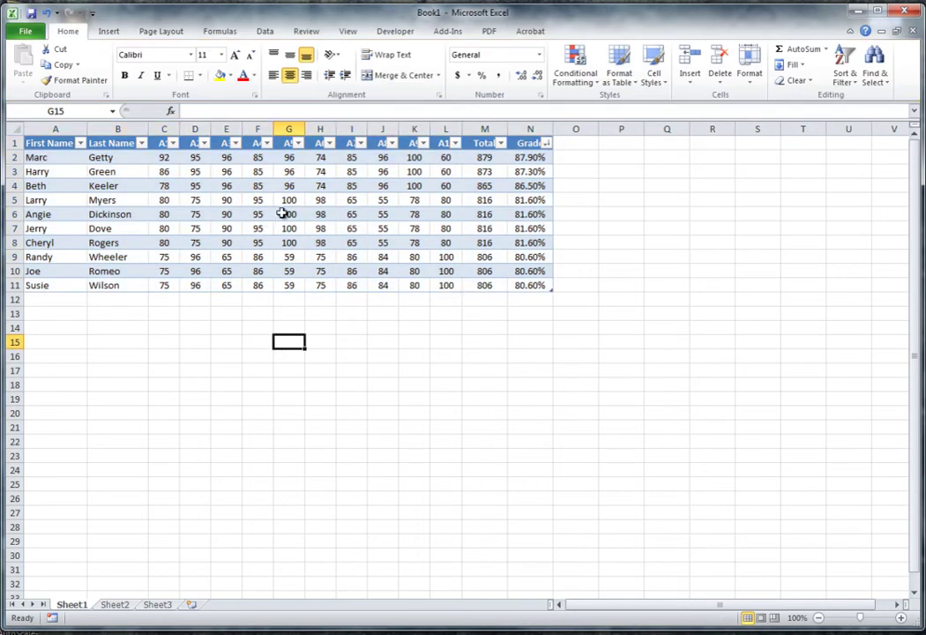
left_click(257, 158)
type("90")
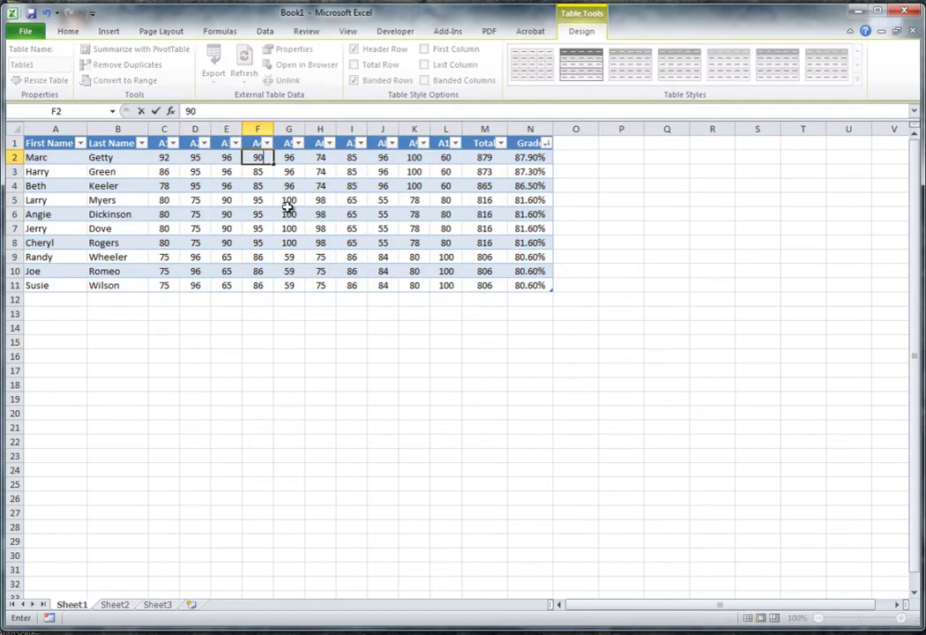
key("Return")
left_click(352, 159)
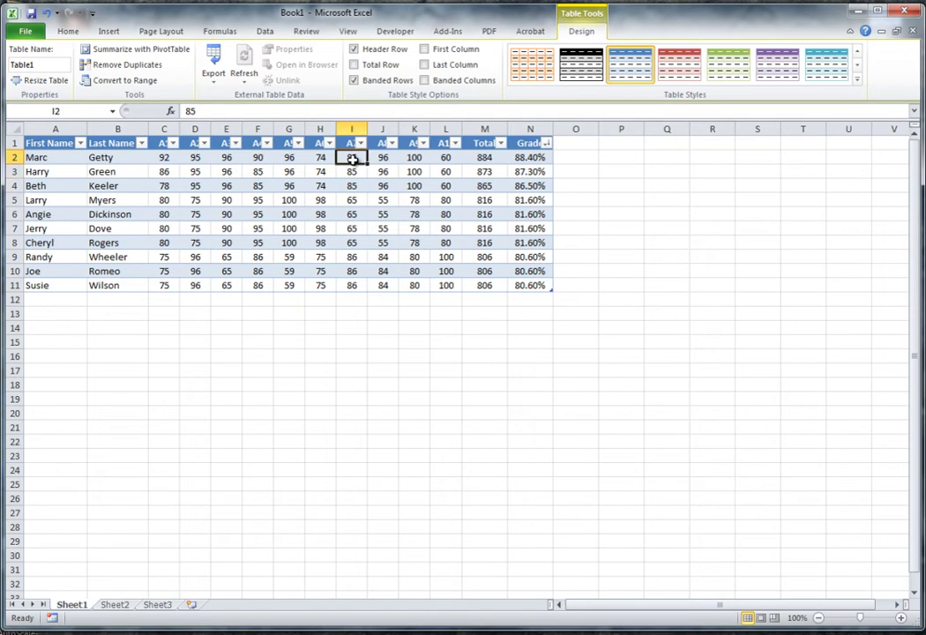
type("95")
key("Return")
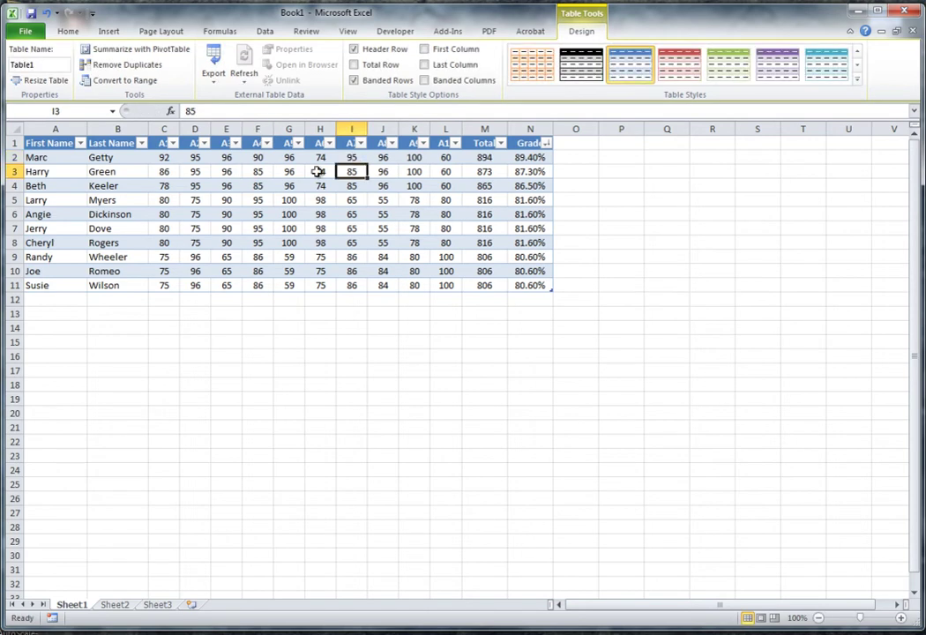
left_click(440, 159)
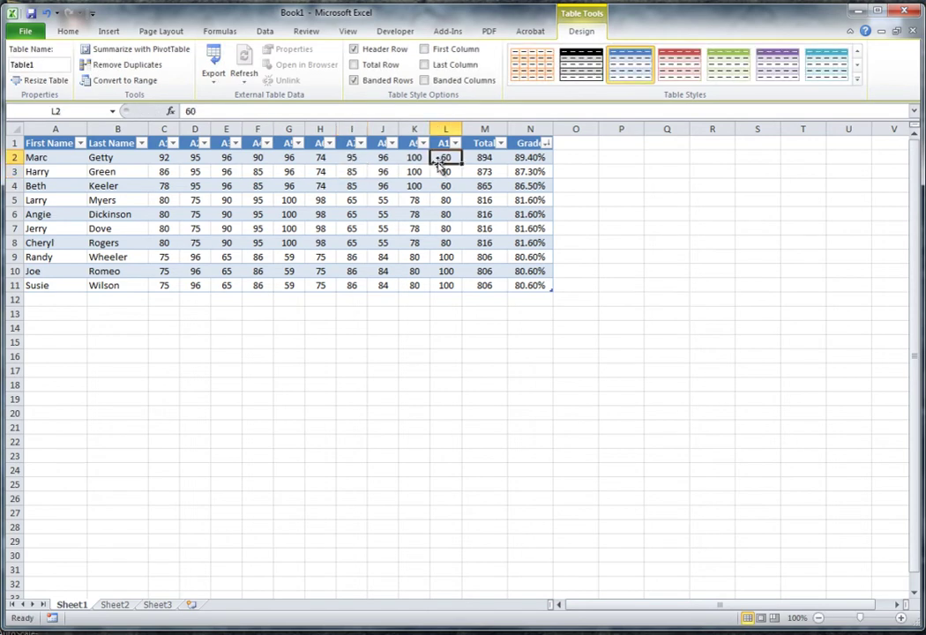
type("85")
key("Return")
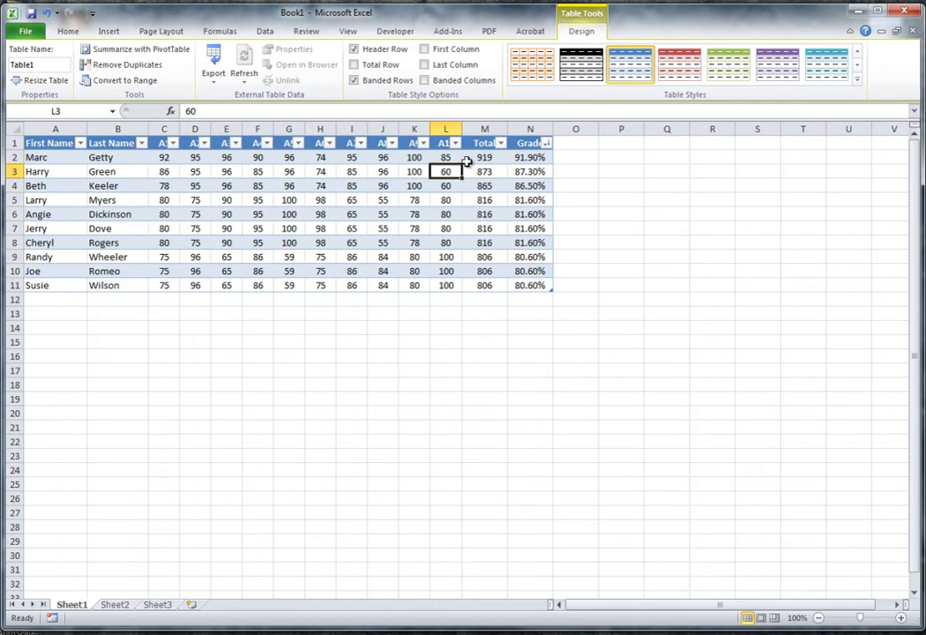
Change H2 to 85 and C4 to 55.
left_click(323, 157)
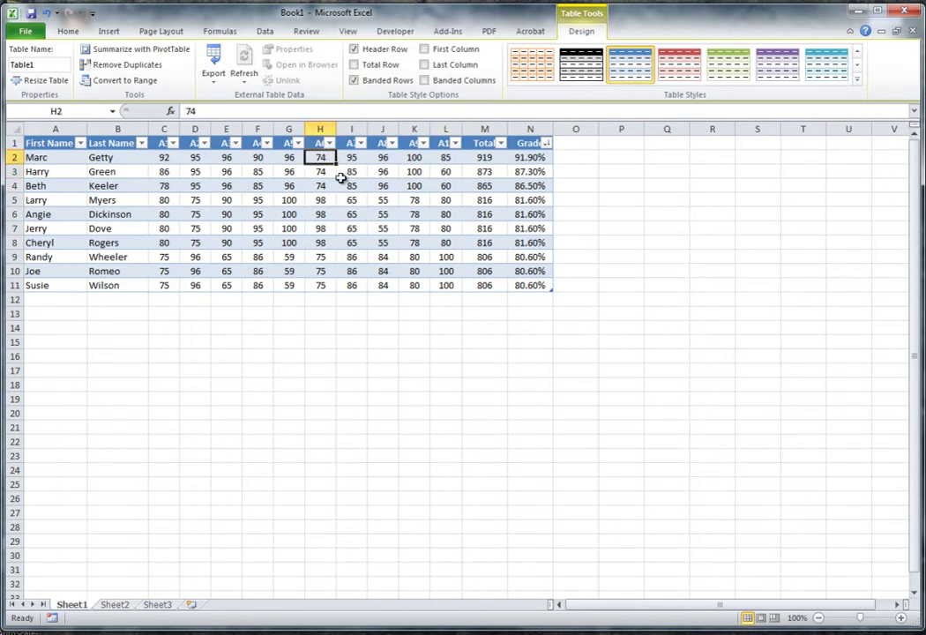
type("85")
key("Return")
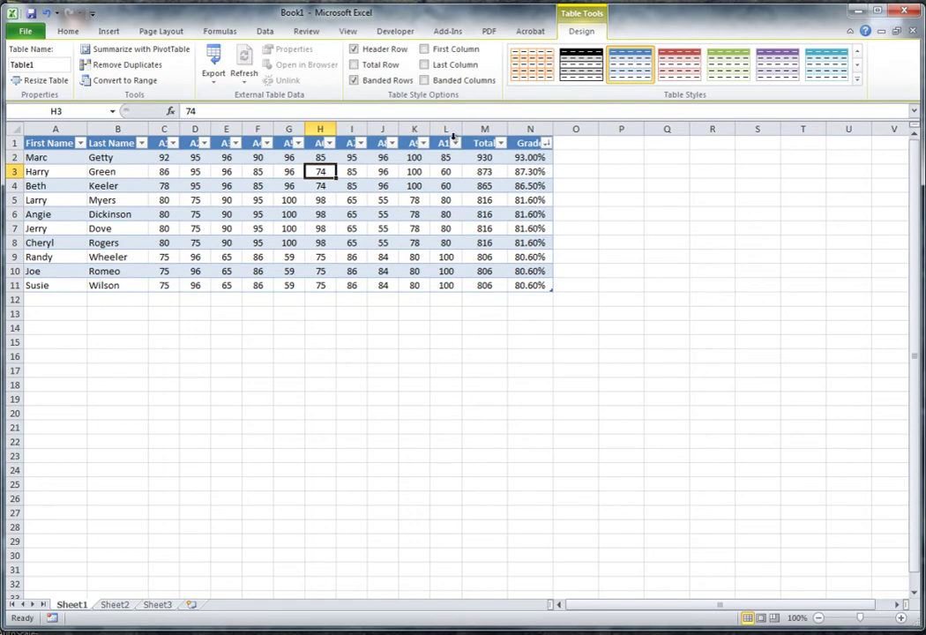
left_click(168, 185)
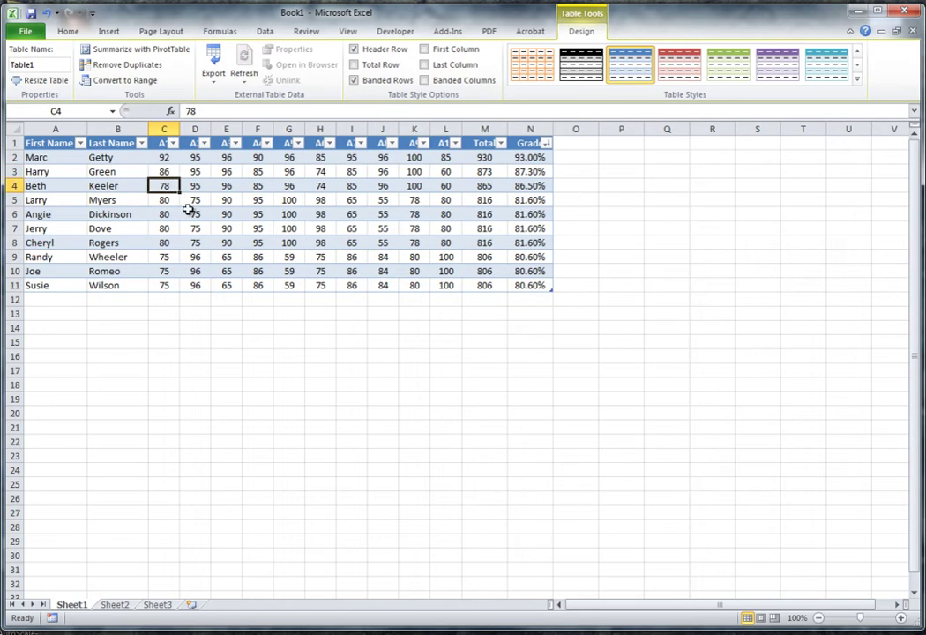
type("55")
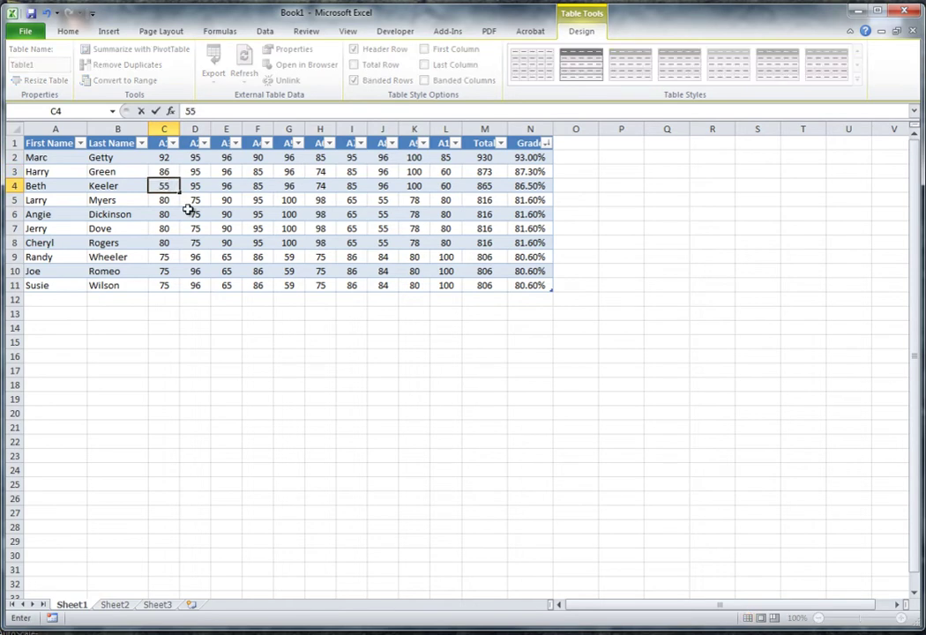
key("Return")
Set D5 to 56 and, after two revisions, E5 to 75.
left_click(195, 199)
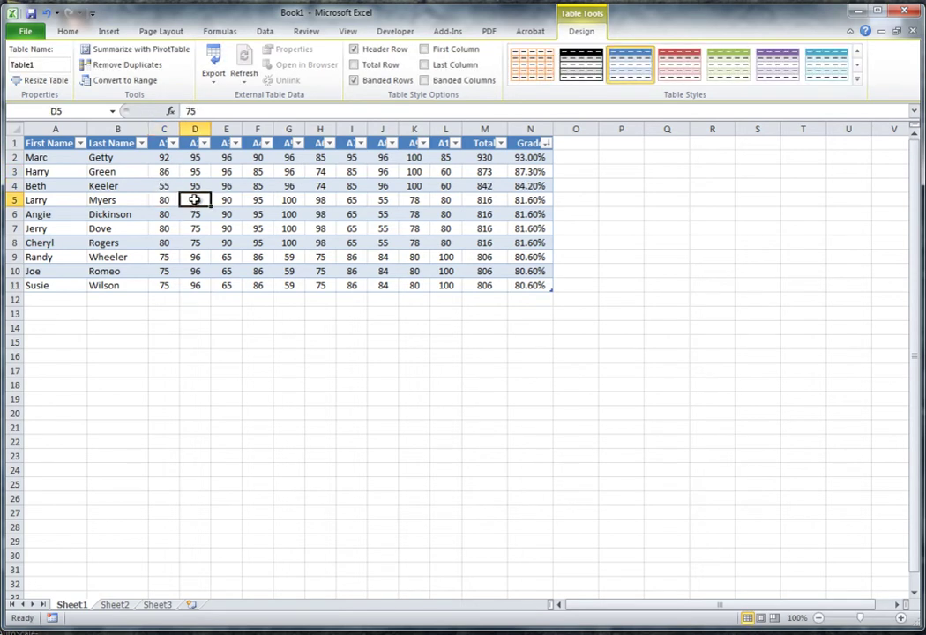
type("5")
left_click(227, 202)
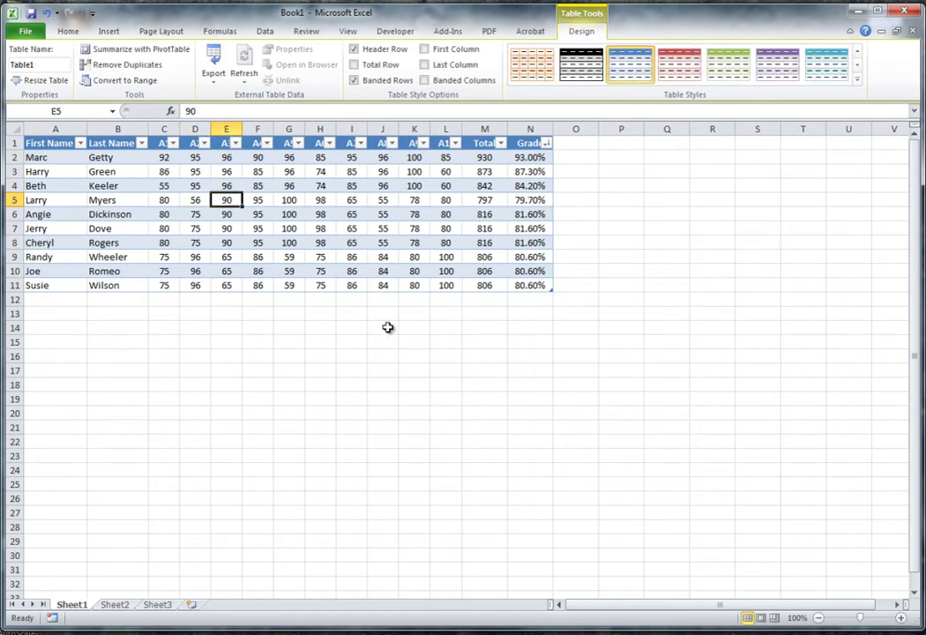
type("88")
key("Return")
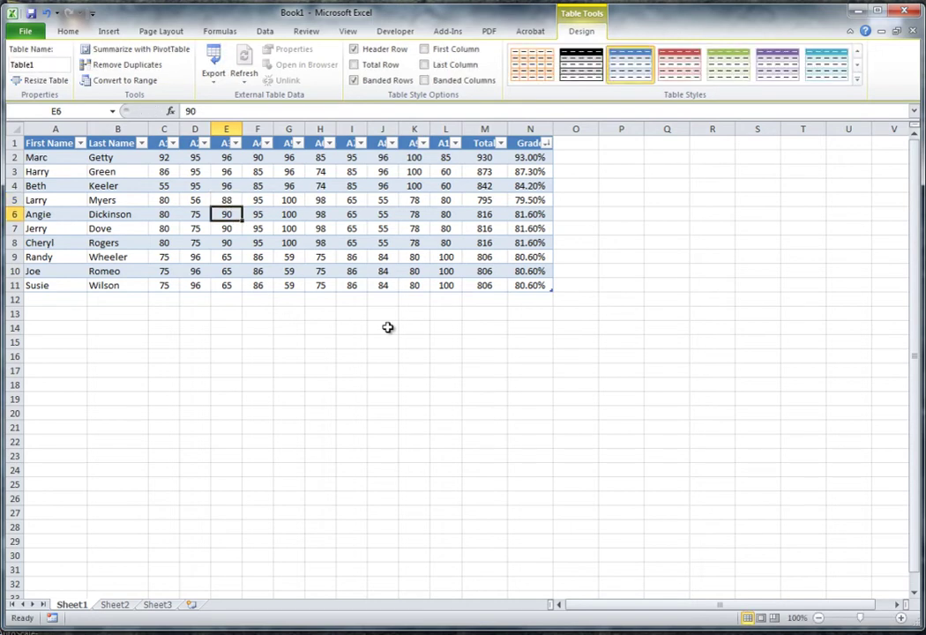
left_click(229, 201)
type("8")
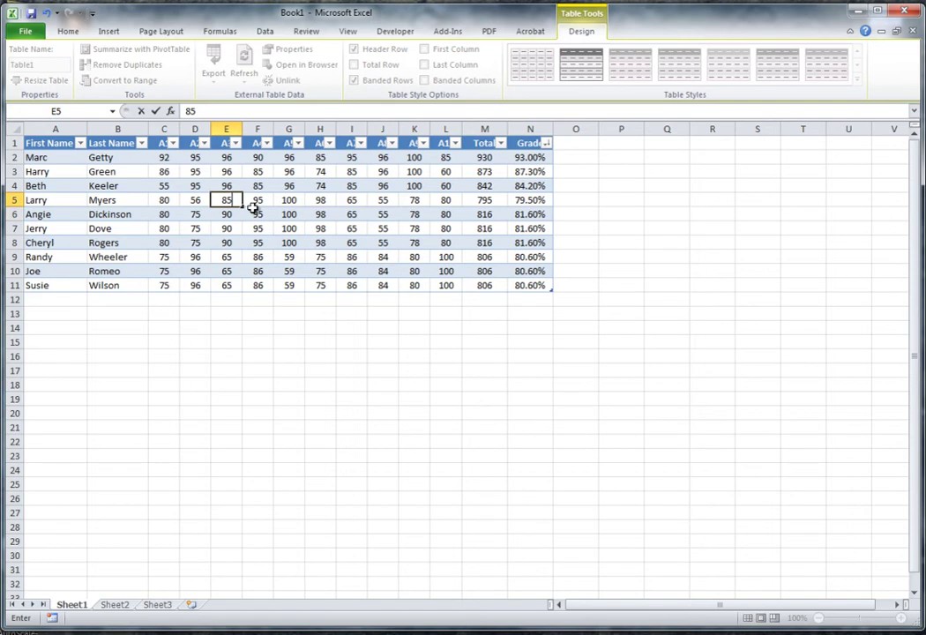
type("5")
key("Return")
left_click(228, 205)
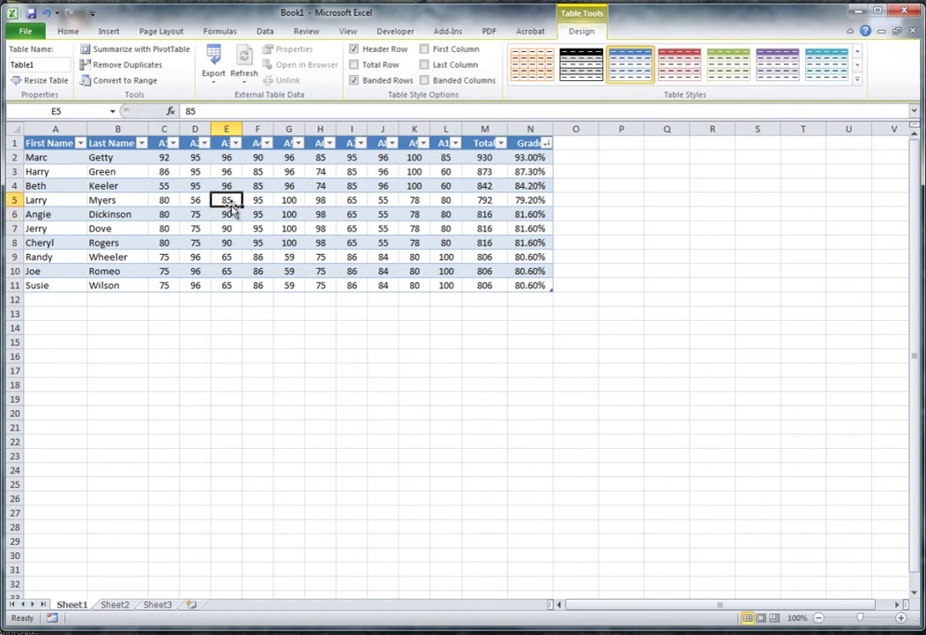
type("75")
key("Return")
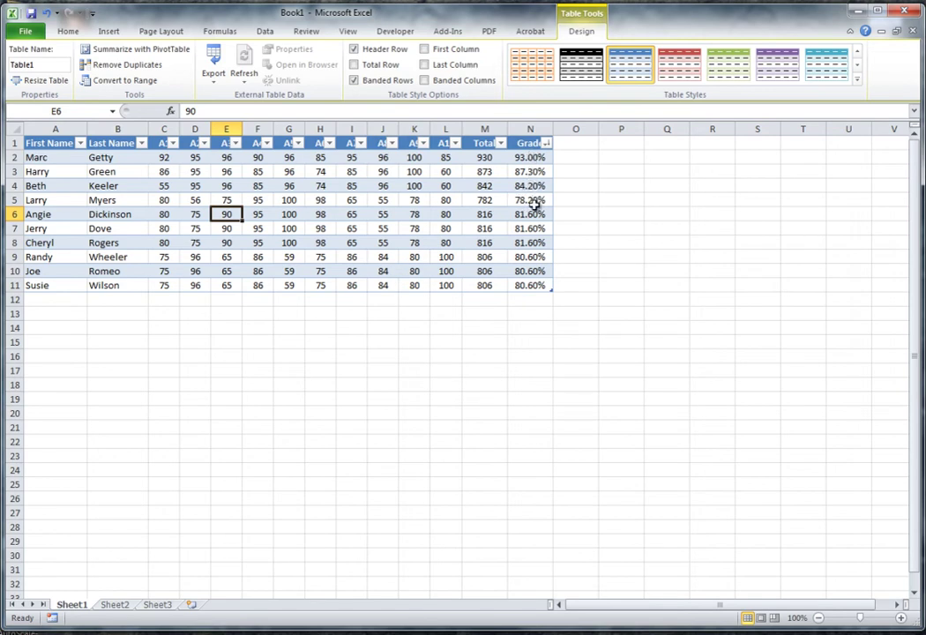
Zero out C8, D8 and F10, dropping grades to 66.10% and 72.00%.
left_click(162, 242)
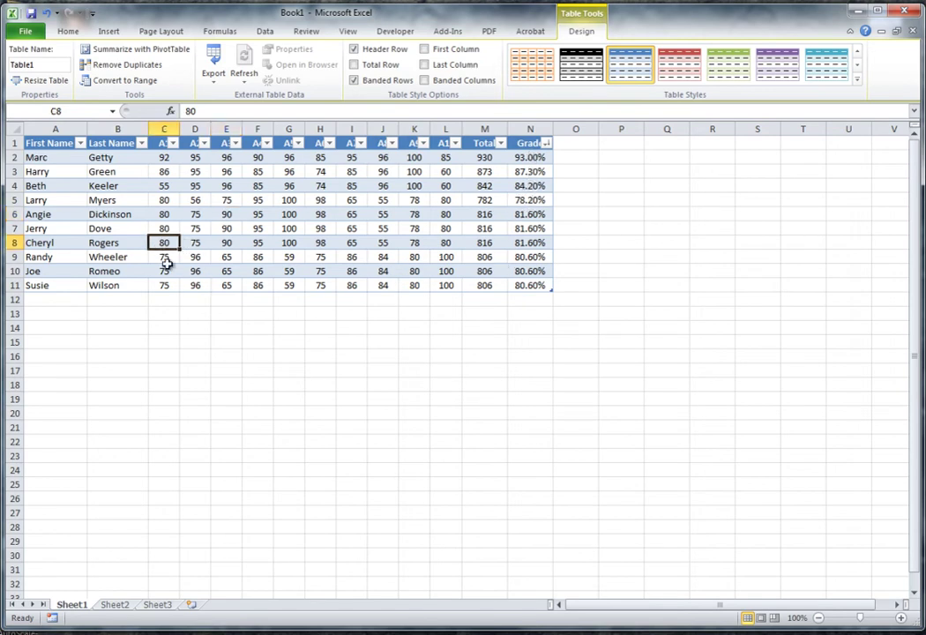
type("0")
left_click(202, 244)
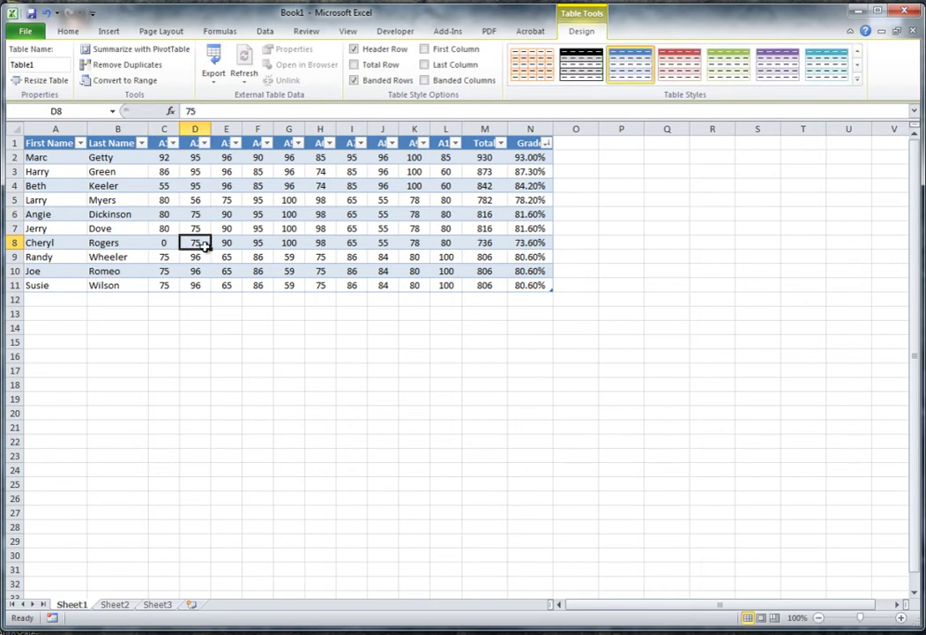
type("0")
key("Return")
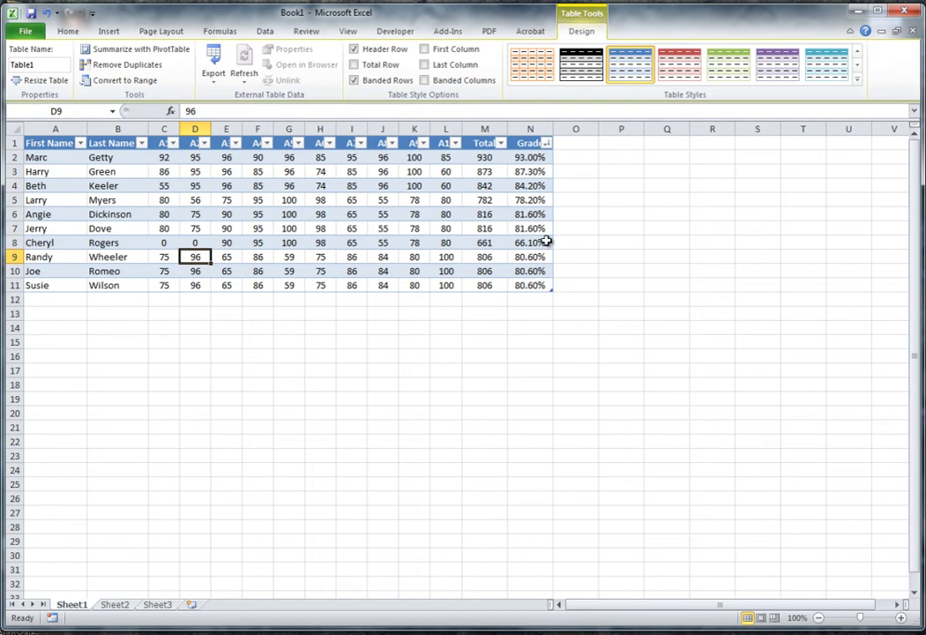
left_click(258, 272)
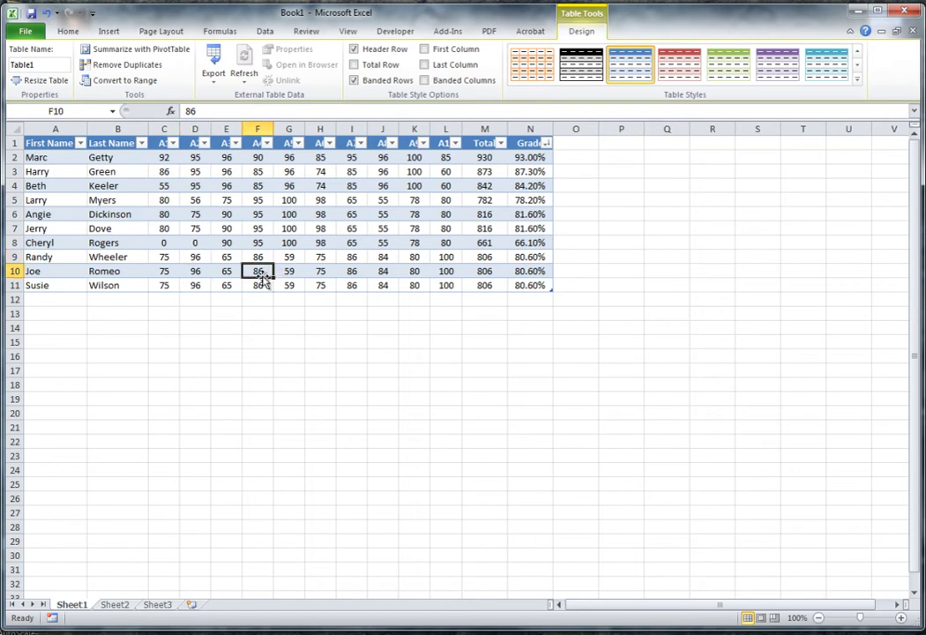
type("0")
left_click(283, 314)
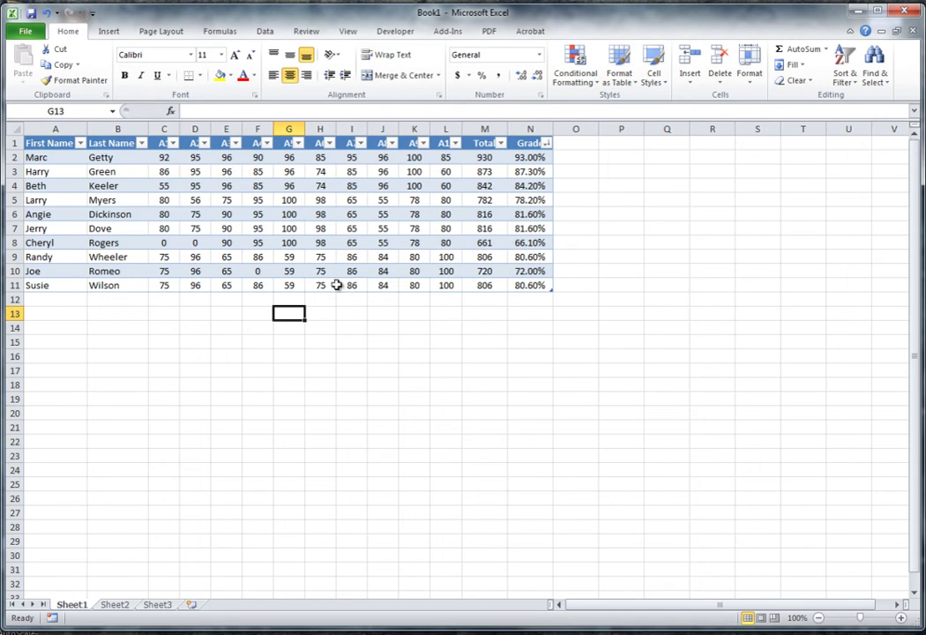
Copy F10's 0 across to J10, cutting row 10's grade to 41.60%.
left_click(267, 274)
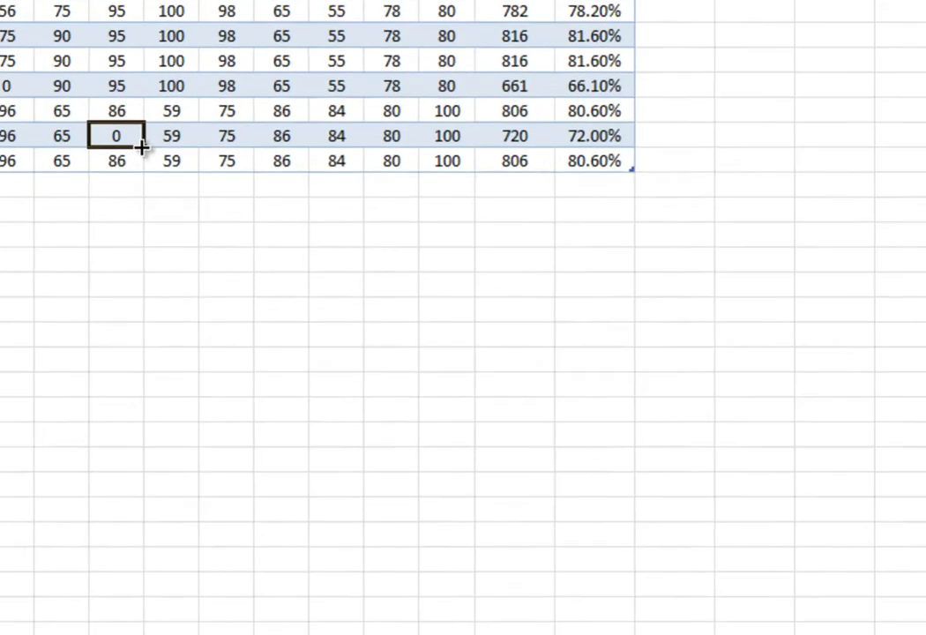
left_click_drag(274, 278, 360, 275)
left_click_drag(270, 96, 329, 96)
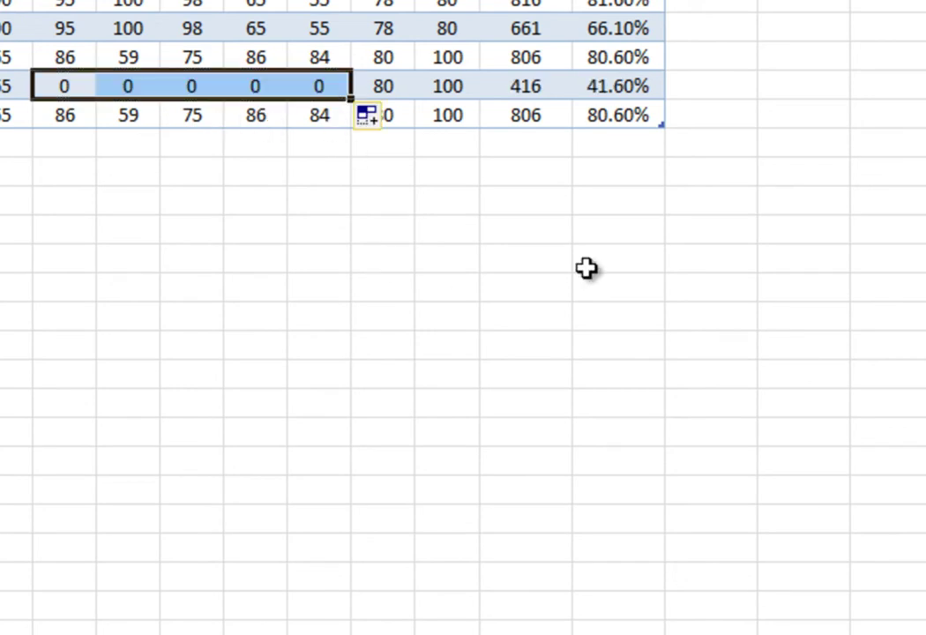
left_click_drag(617, 404, 527, 403)
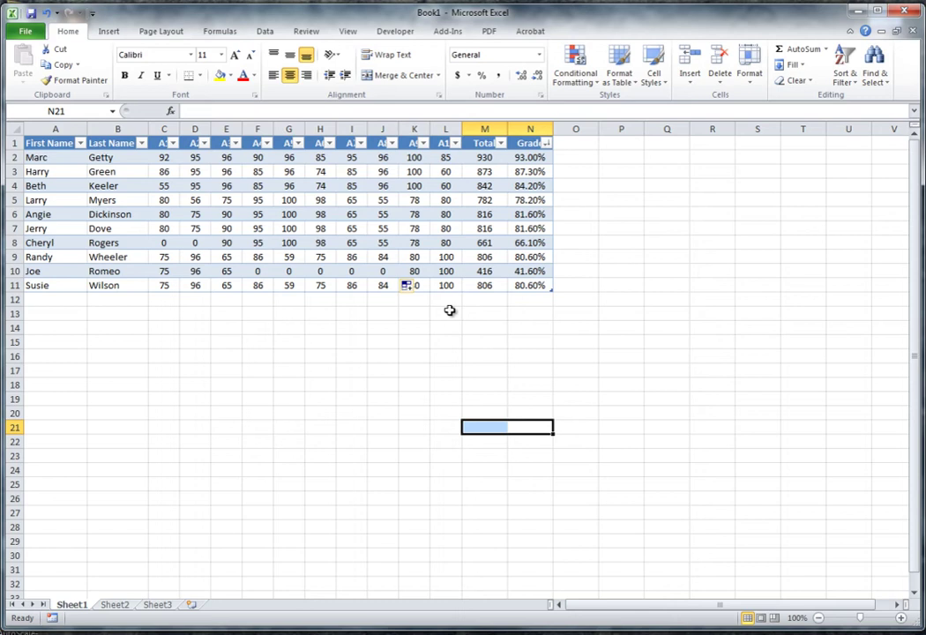
Start a Between highlight rule on N2 with limits 90% and 100%.
left_click(533, 157)
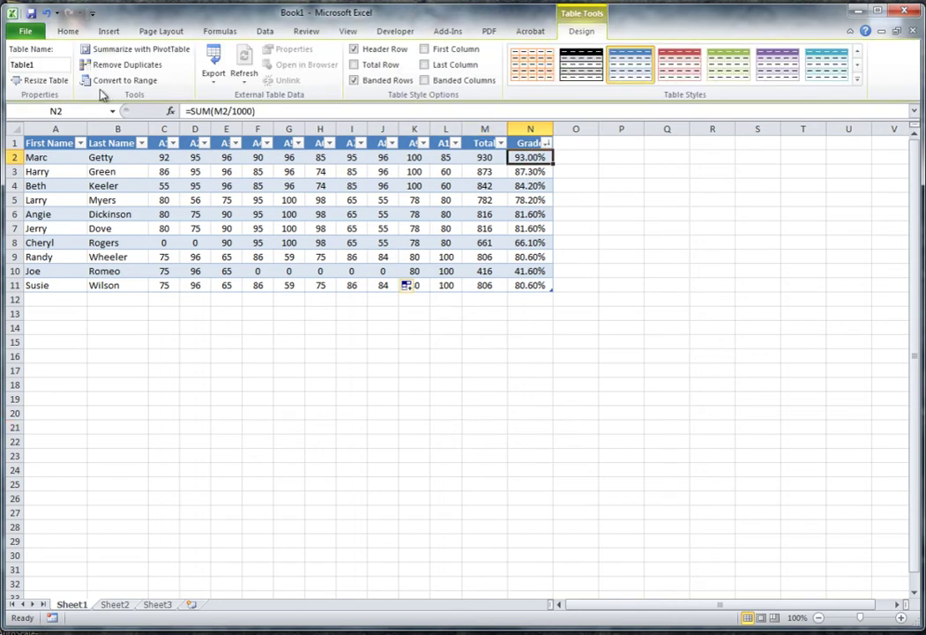
left_click(67, 31)
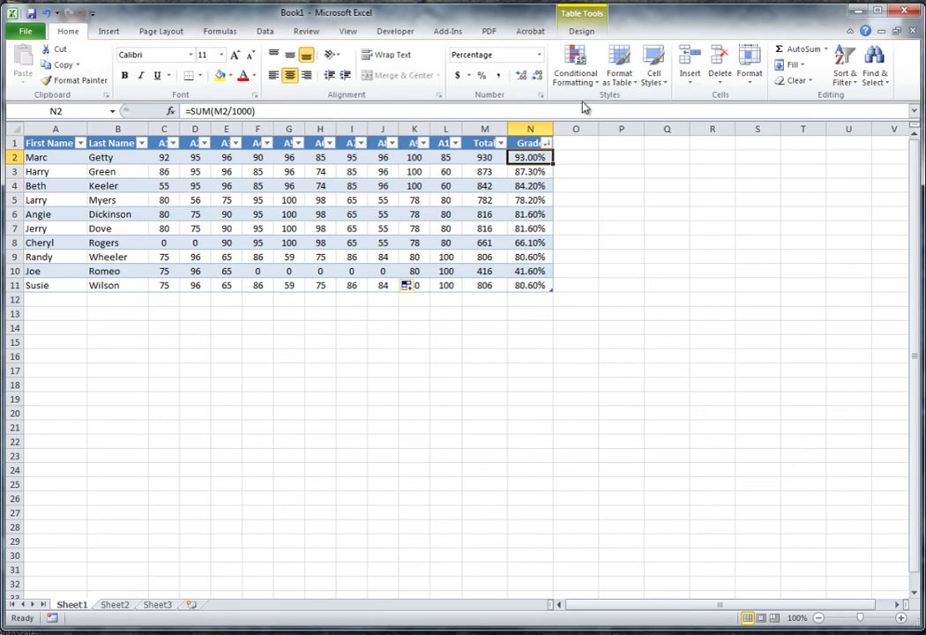
left_click(576, 64)
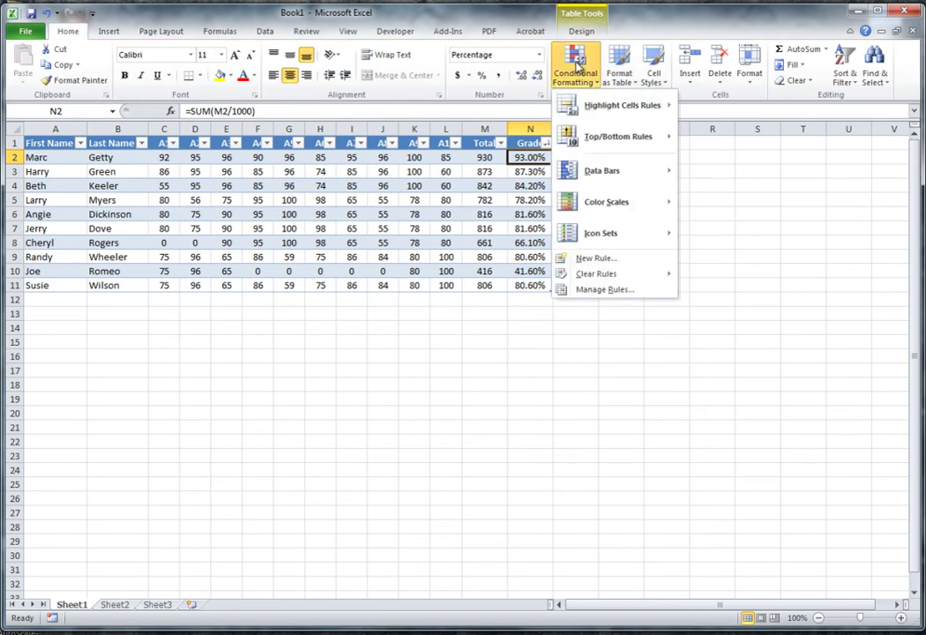
mouse_move(593, 106)
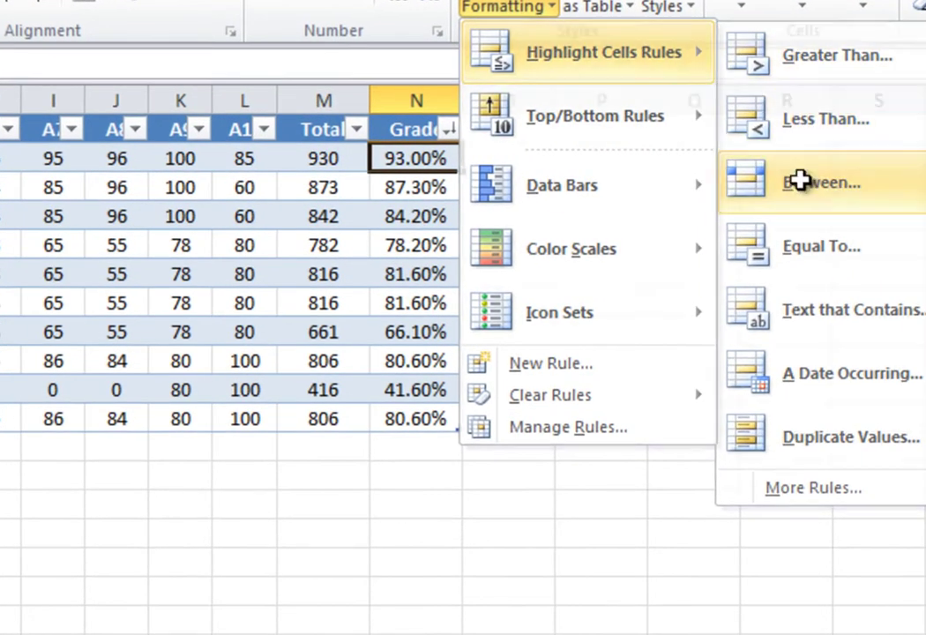
left_click(799, 180)
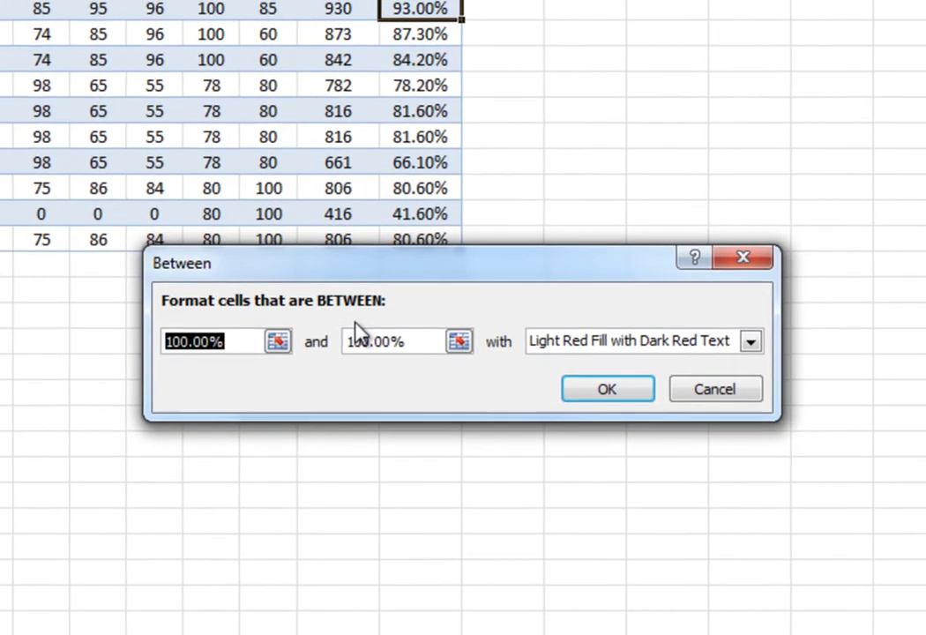
type("90")
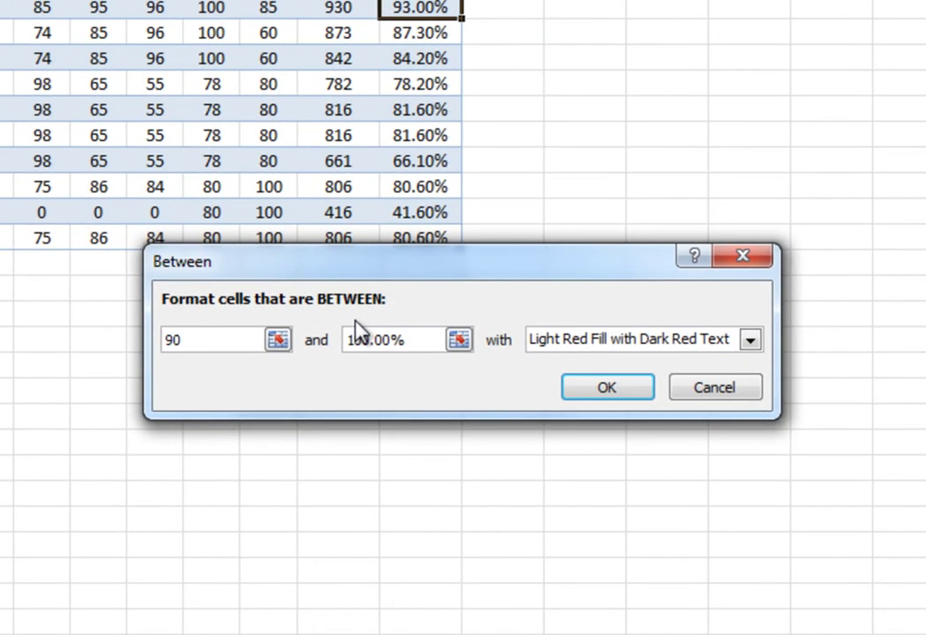
key("Tab")
left_click(214, 346)
type("%")
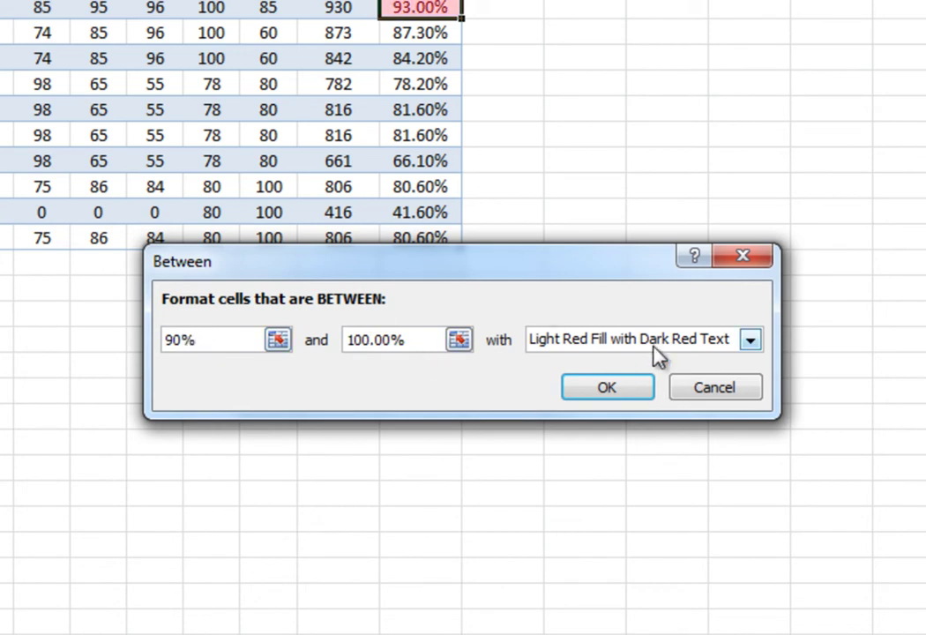
Give the rule a custom green bold italic font and create it.
left_click(751, 342)
left_click(600, 464)
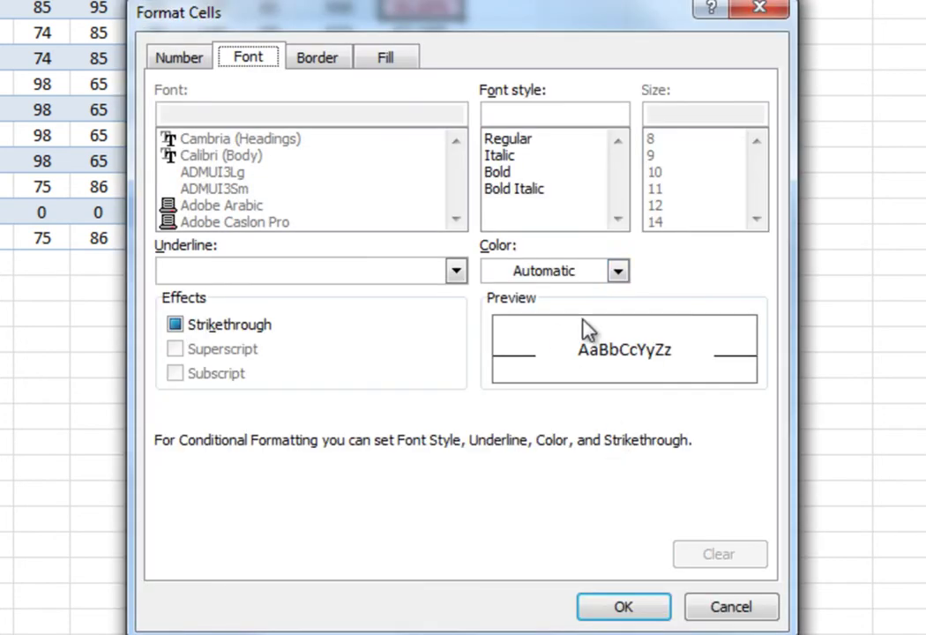
left_click(618, 271)
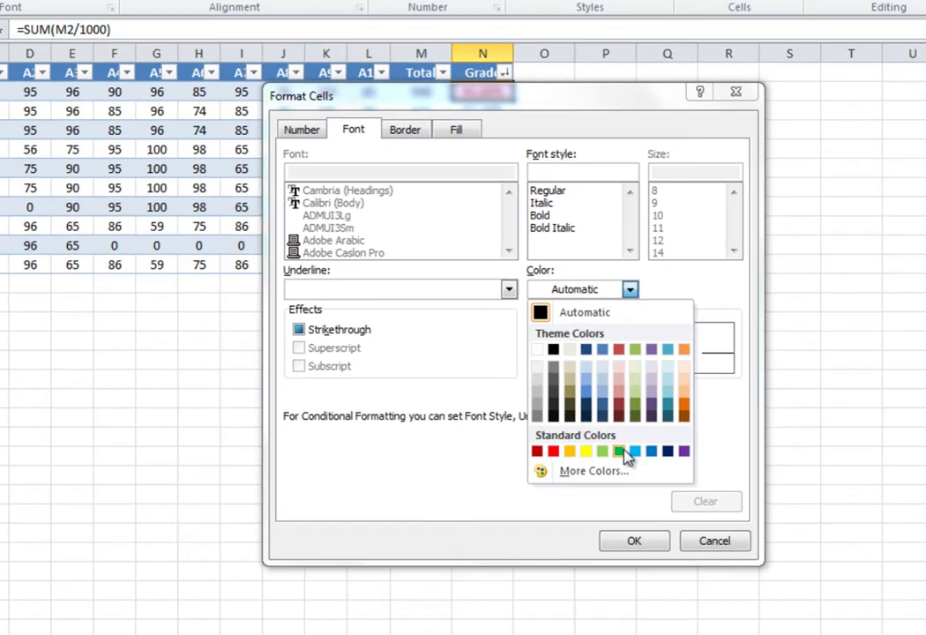
left_click(597, 483)
left_click(631, 425)
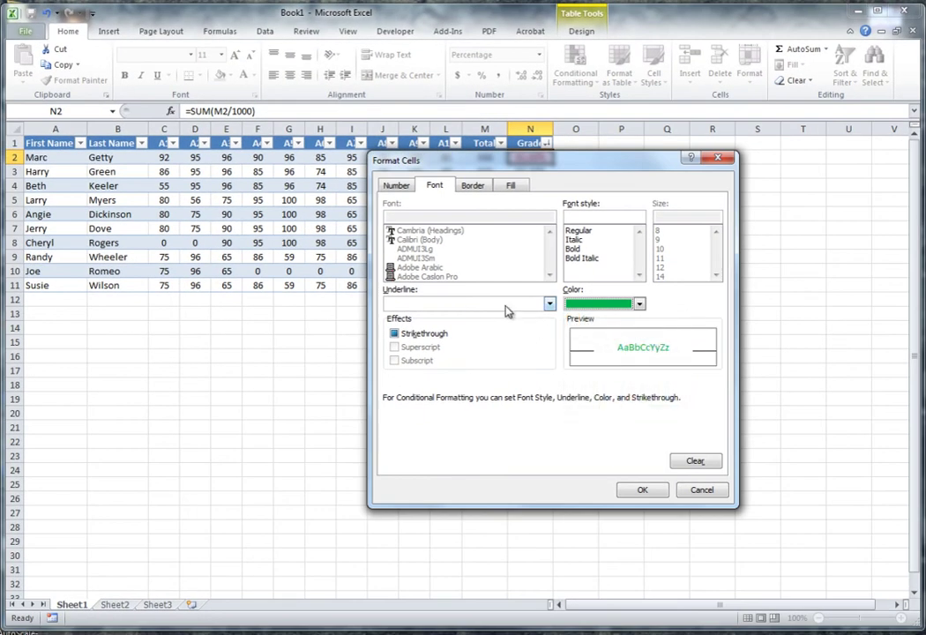
left_click(582, 258)
left_click(642, 490)
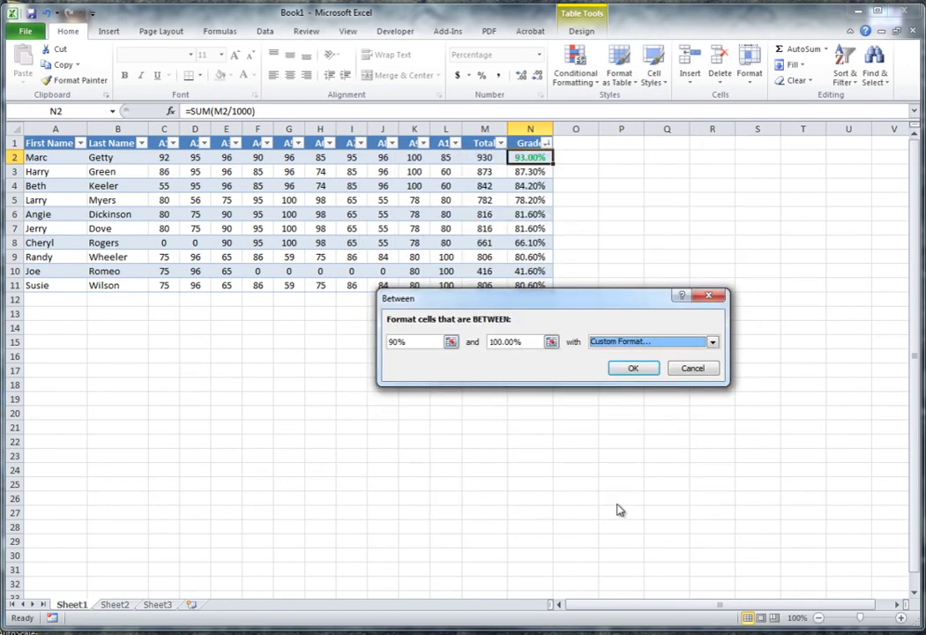
left_click(632, 368)
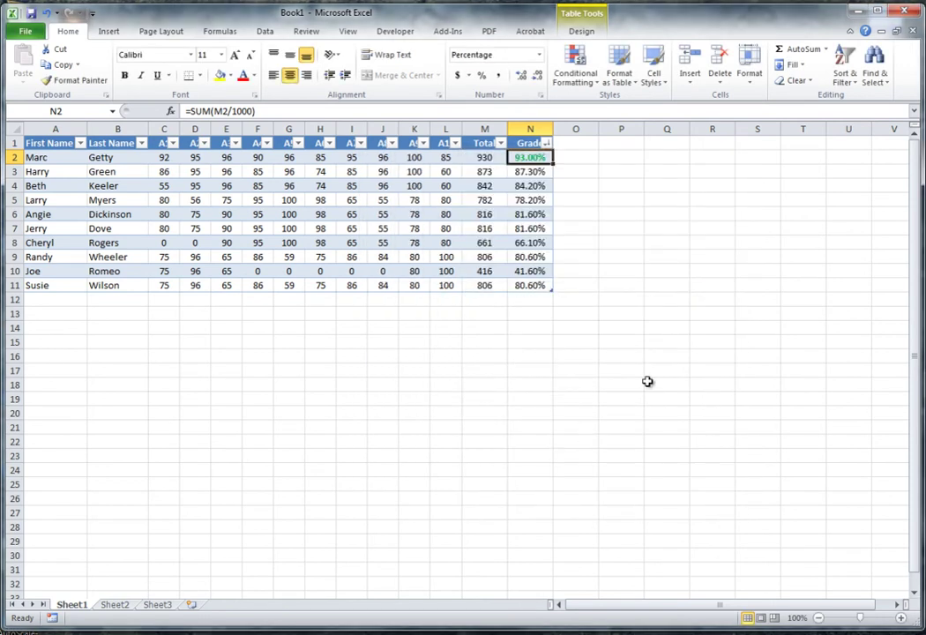
Select N2 and begin a Between rule, cancelling an accidental L2 reference.
left_click(664, 330)
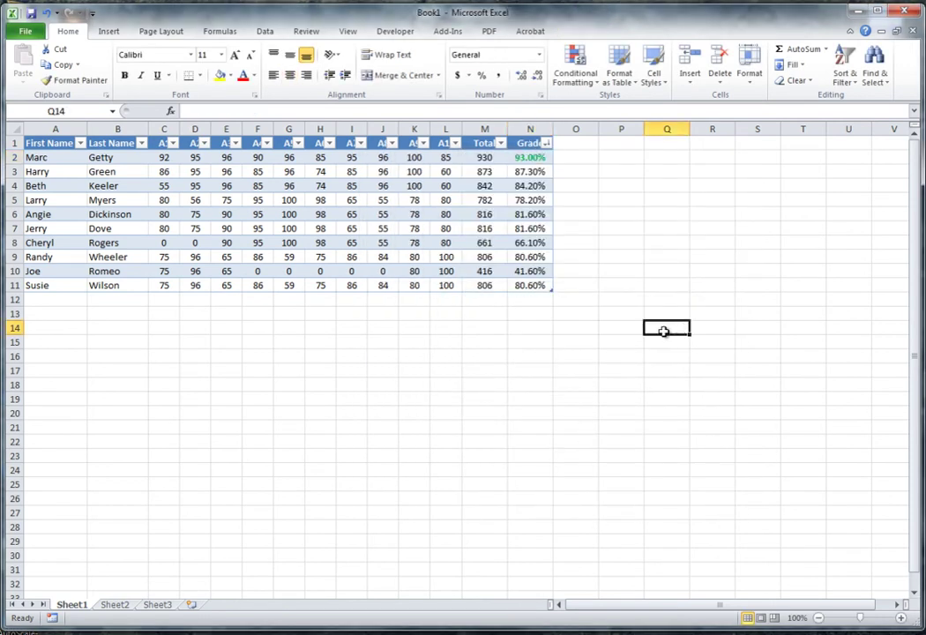
left_click(539, 157)
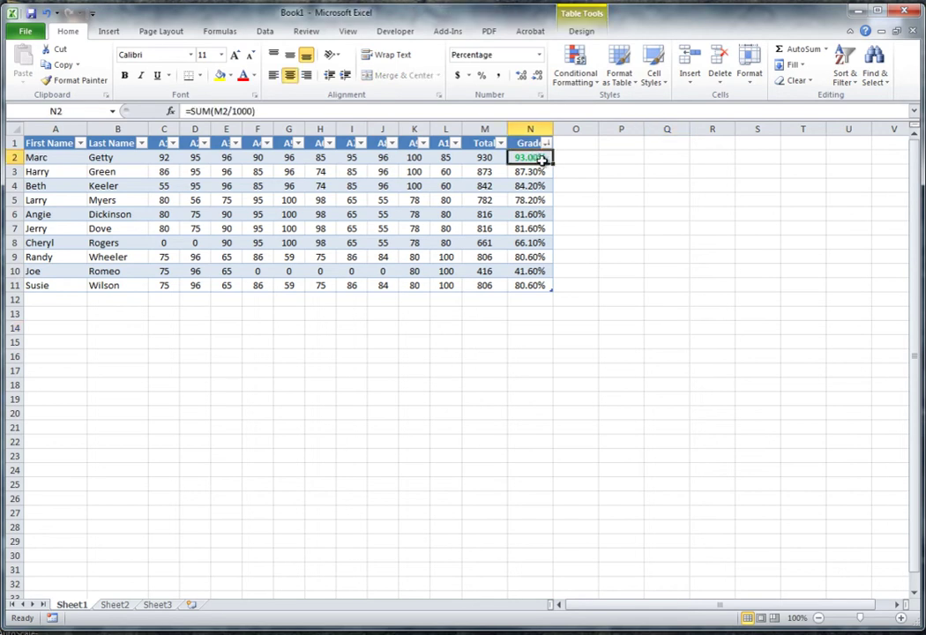
left_click(584, 69)
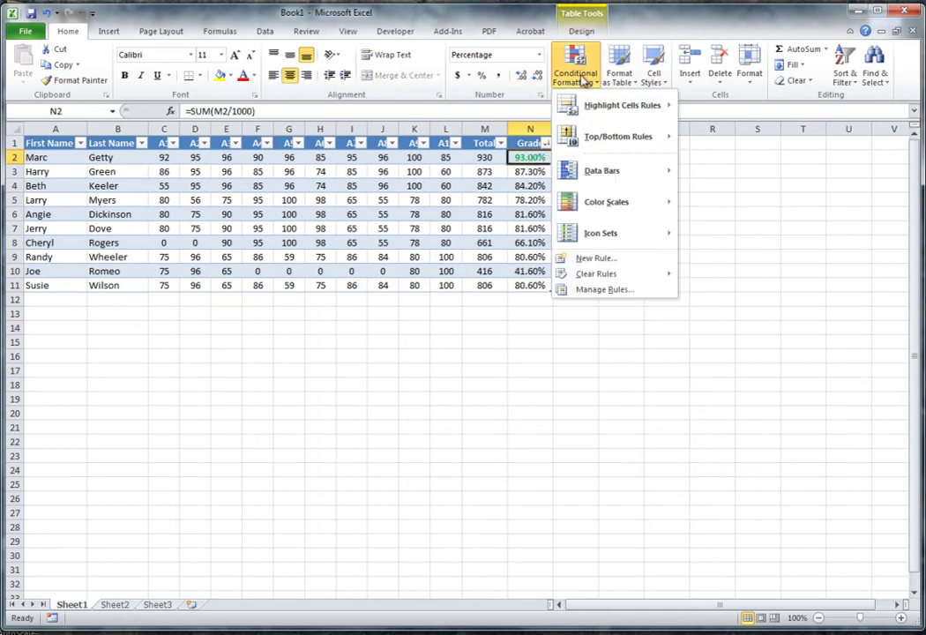
mouse_move(605, 173)
mouse_move(618, 105)
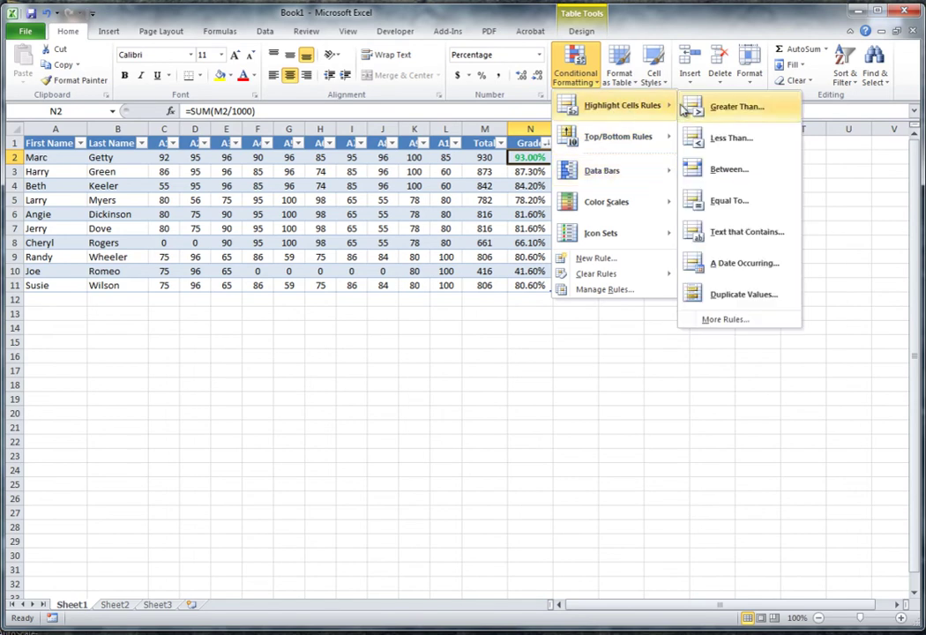
left_click(749, 246)
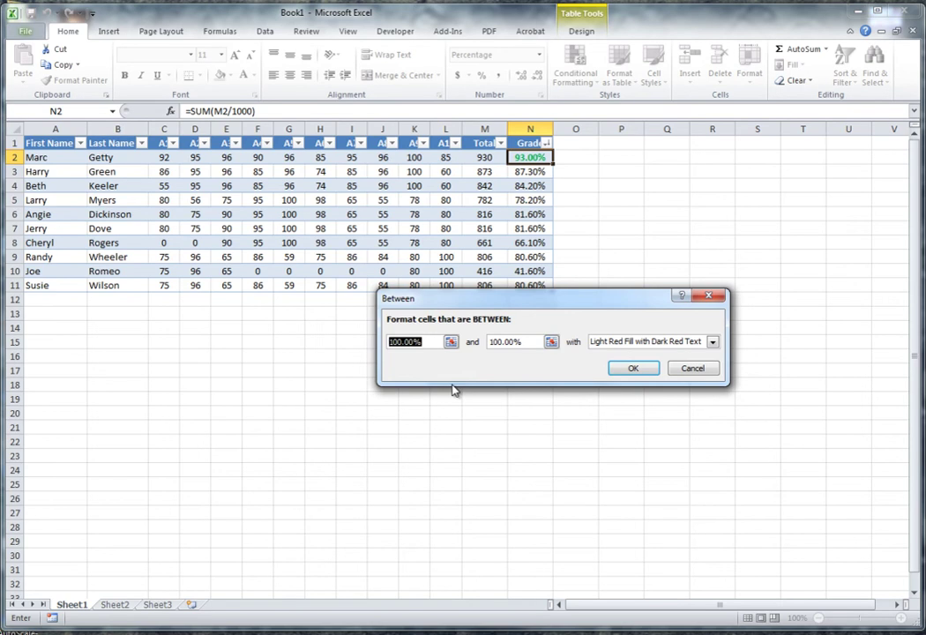
left_click(445, 157)
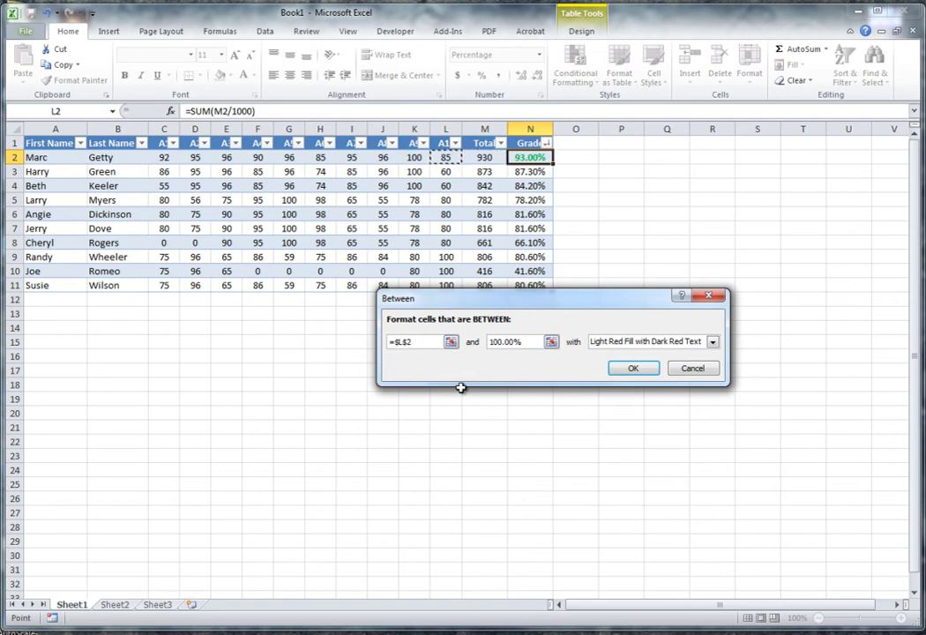
key("Return")
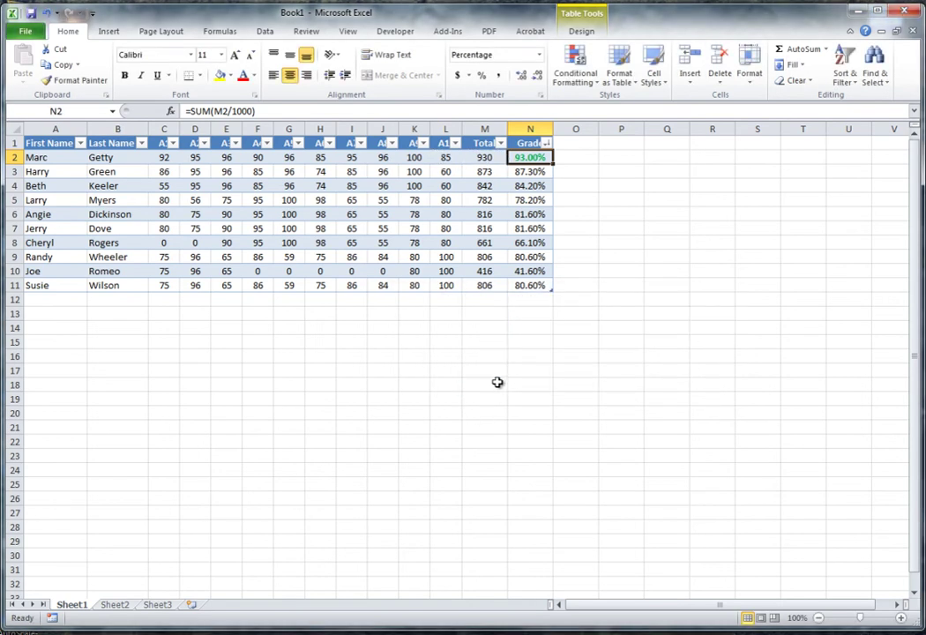
Start a new Between rule with limits 80% and 89%.
left_click(575, 69)
mouse_move(622, 105)
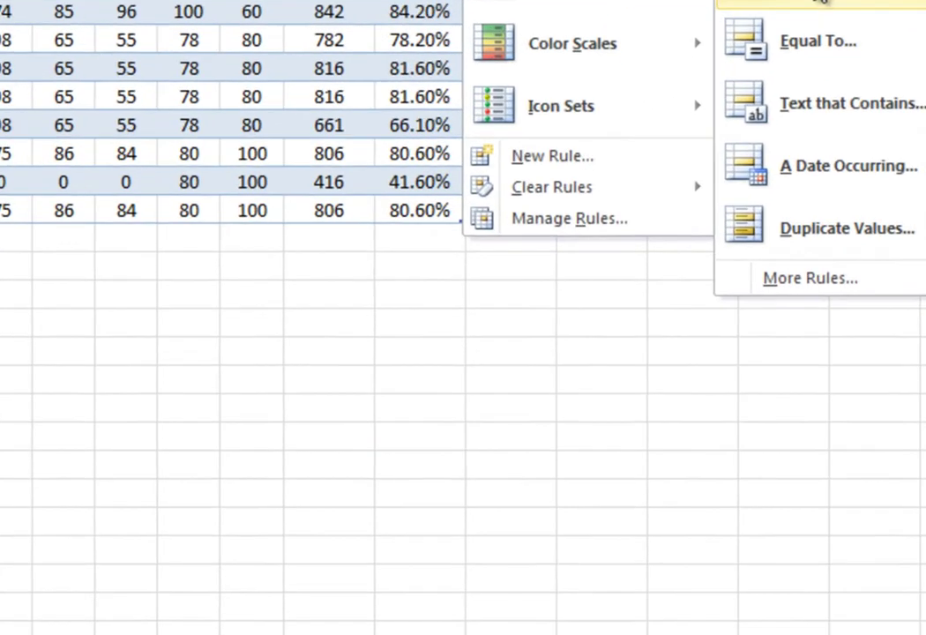
left_click(724, 168)
left_click_drag(180, 331, 7, 305)
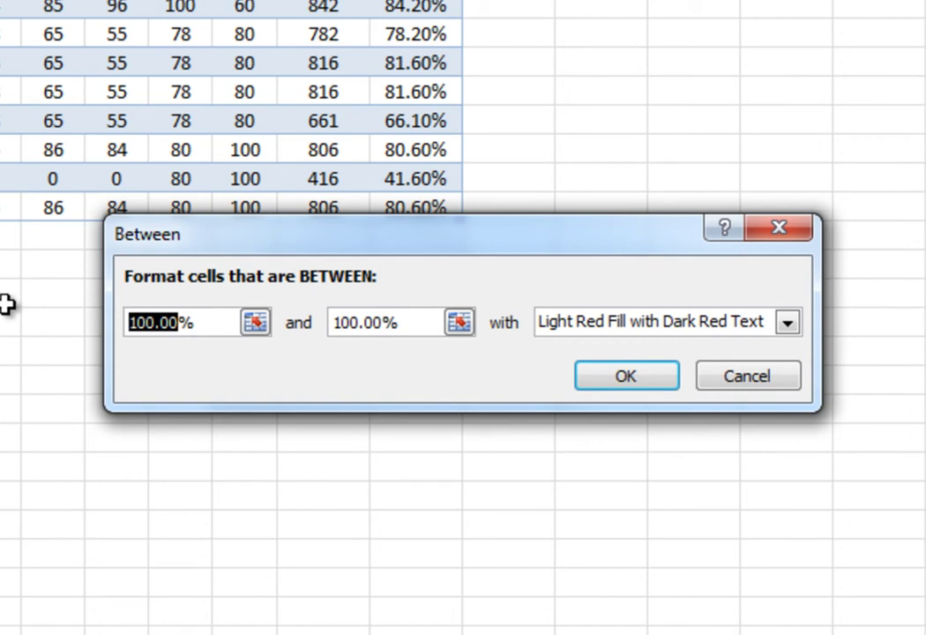
type("80")
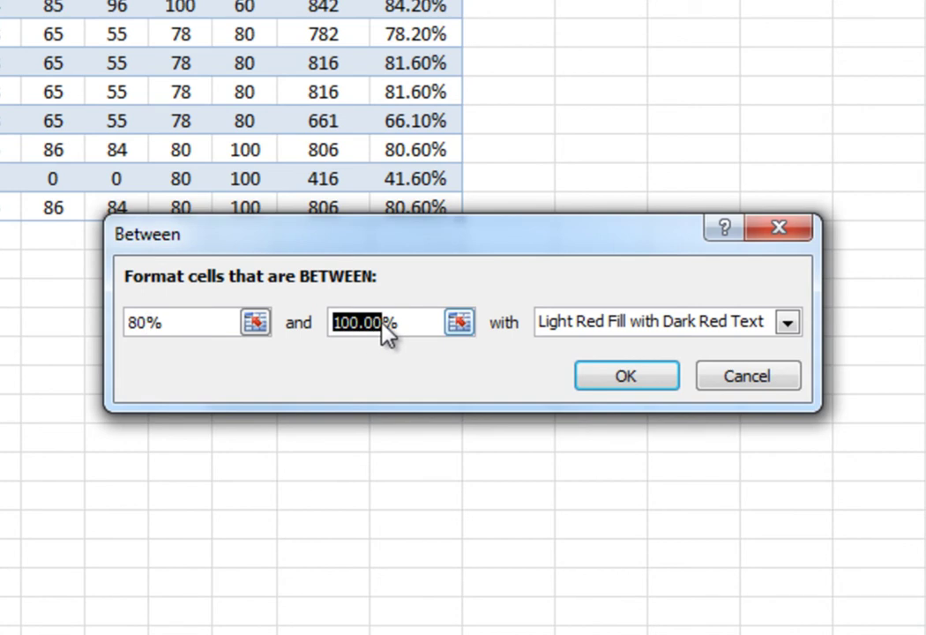
type("89")
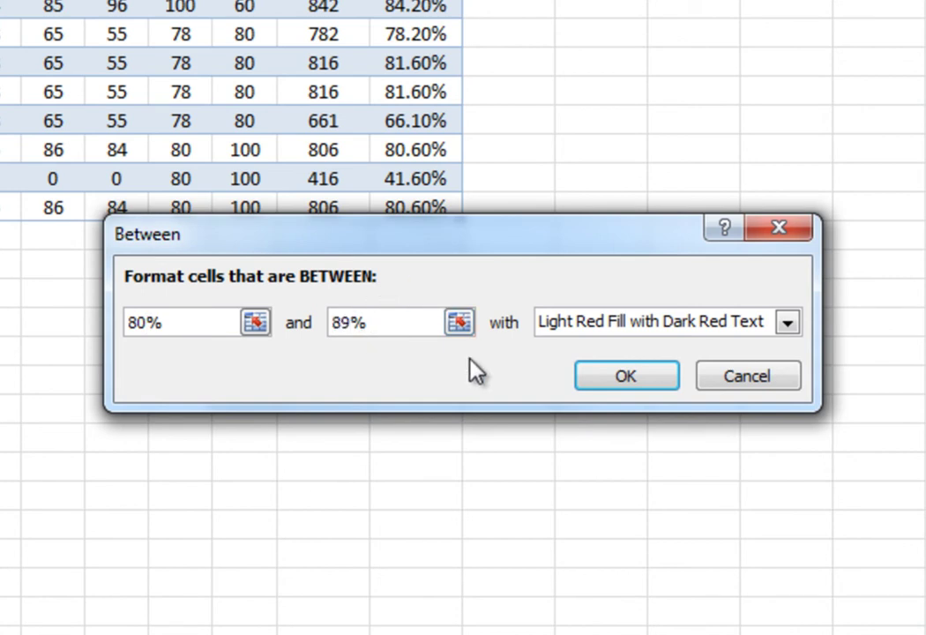
Give the rule a custom bold blue font and create it.
left_click(788, 322)
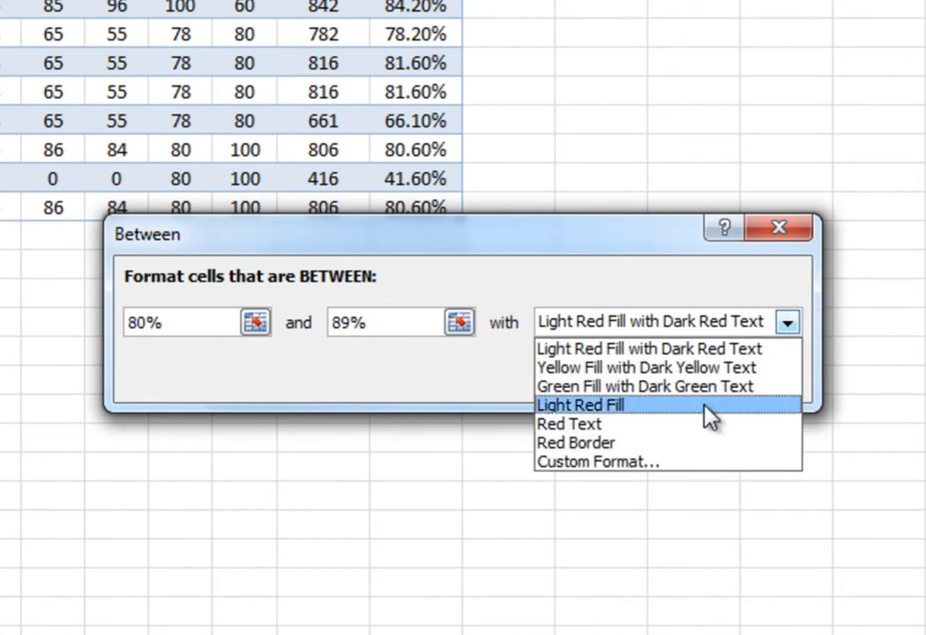
left_click(645, 460)
left_click(574, 250)
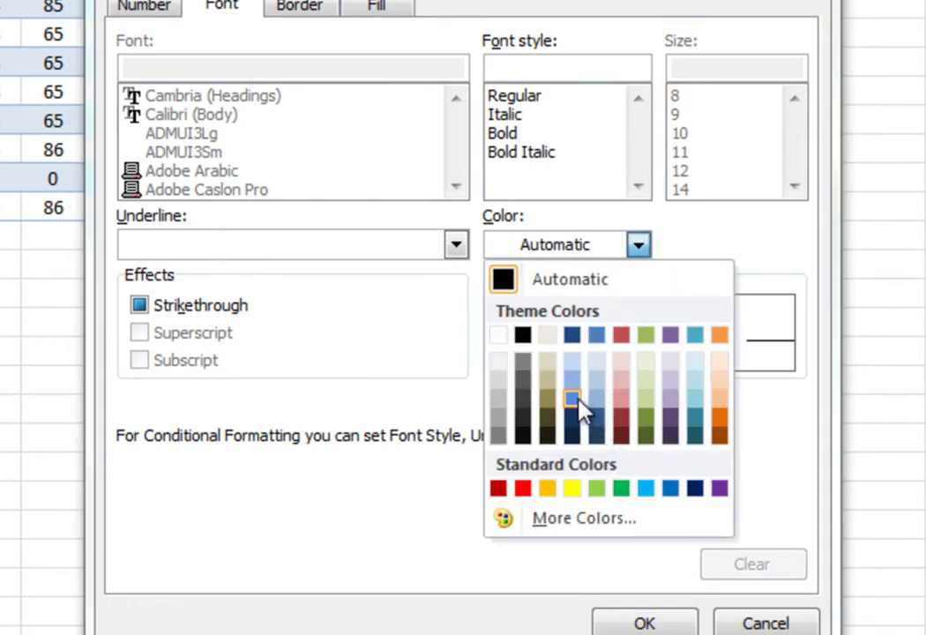
left_click(597, 335)
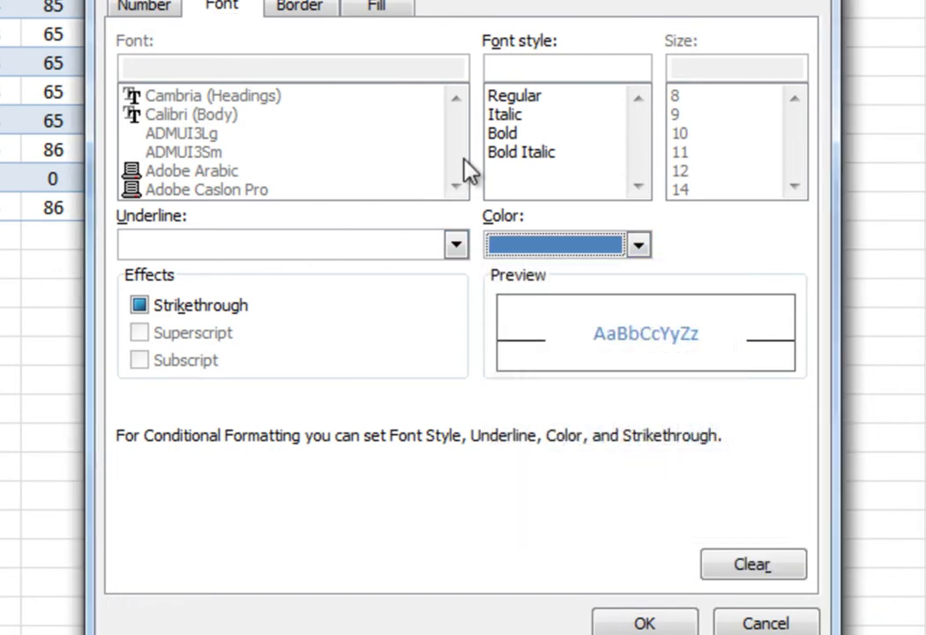
left_click(515, 135)
left_click(651, 623)
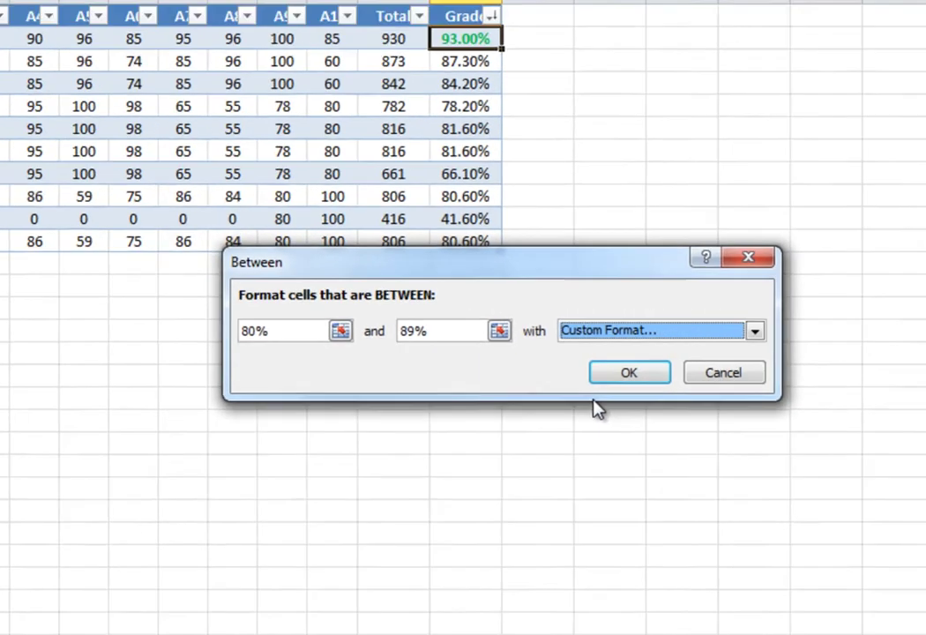
left_click(627, 388)
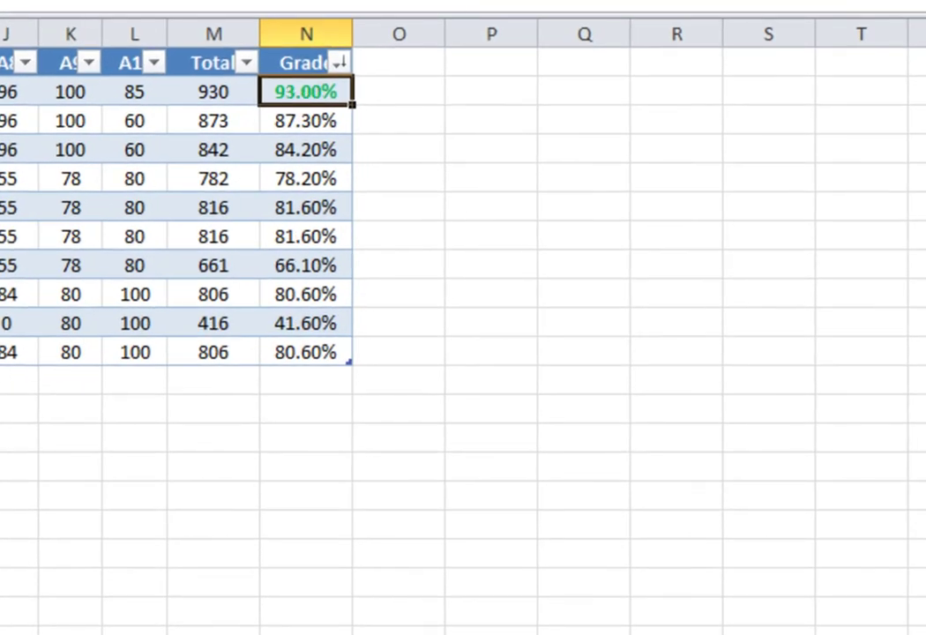
Start a Between rule with lower limit 70 and upper limit 79.
left_click(379, 0)
mouse_move(458, 4)
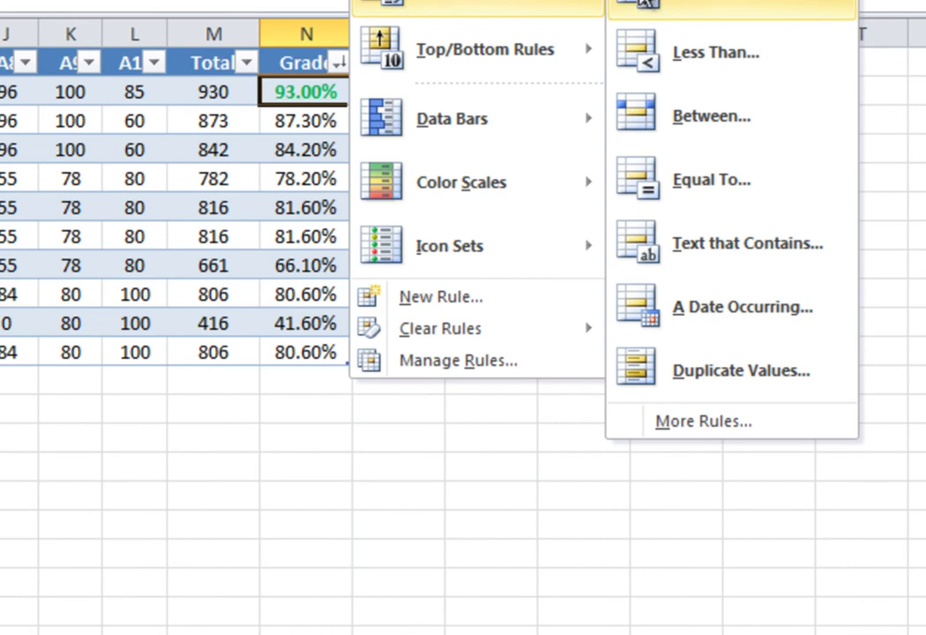
left_click(703, 125)
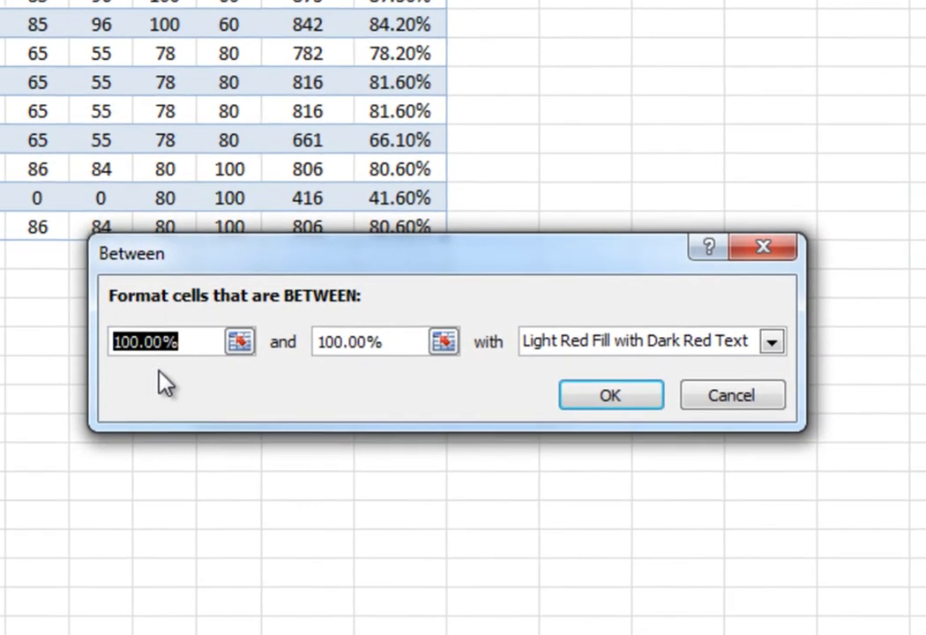
left_click_drag(113, 341, 167, 340)
type("70")
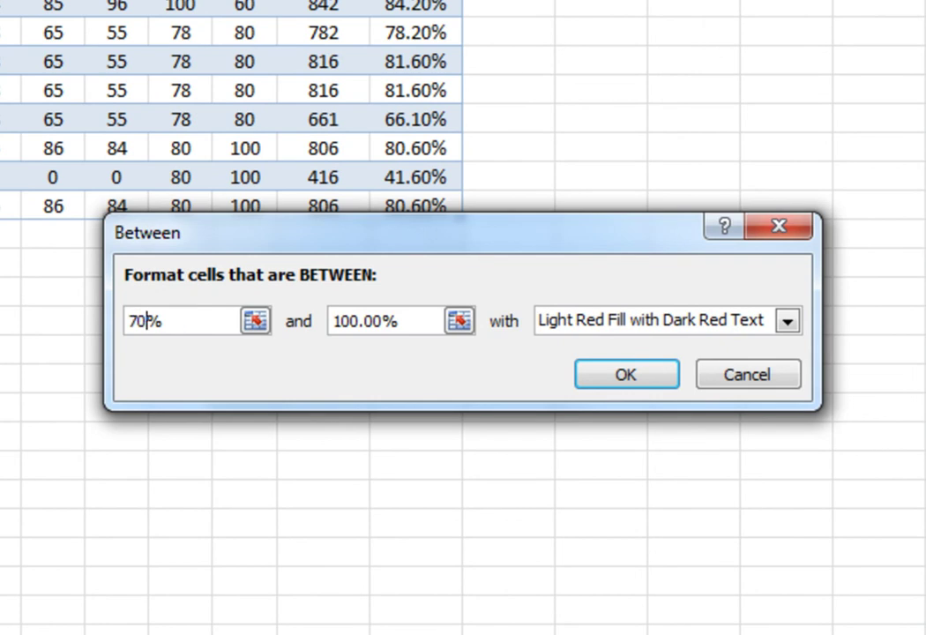
left_click_drag(376, 321, 300, 334)
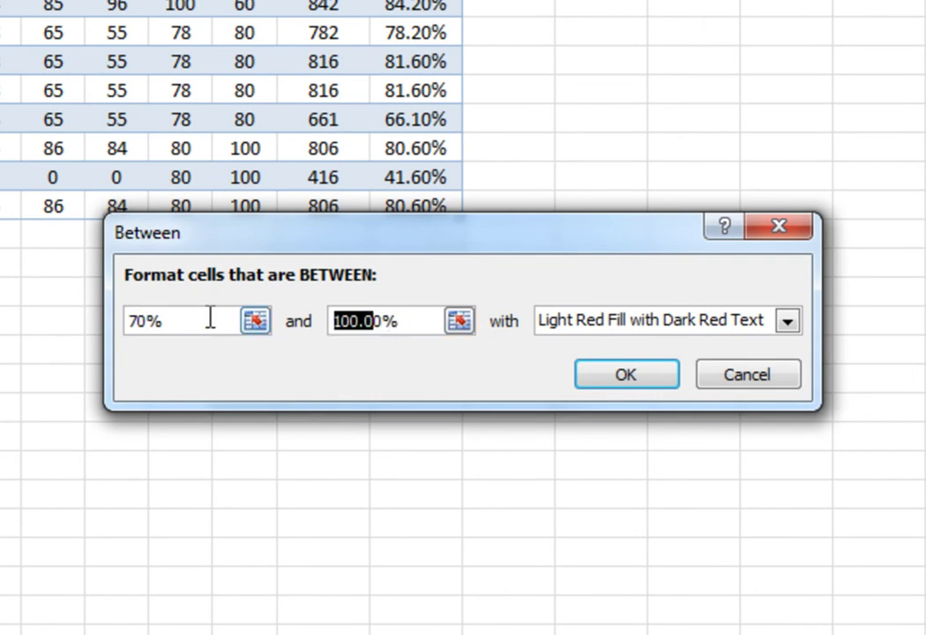
type("79")
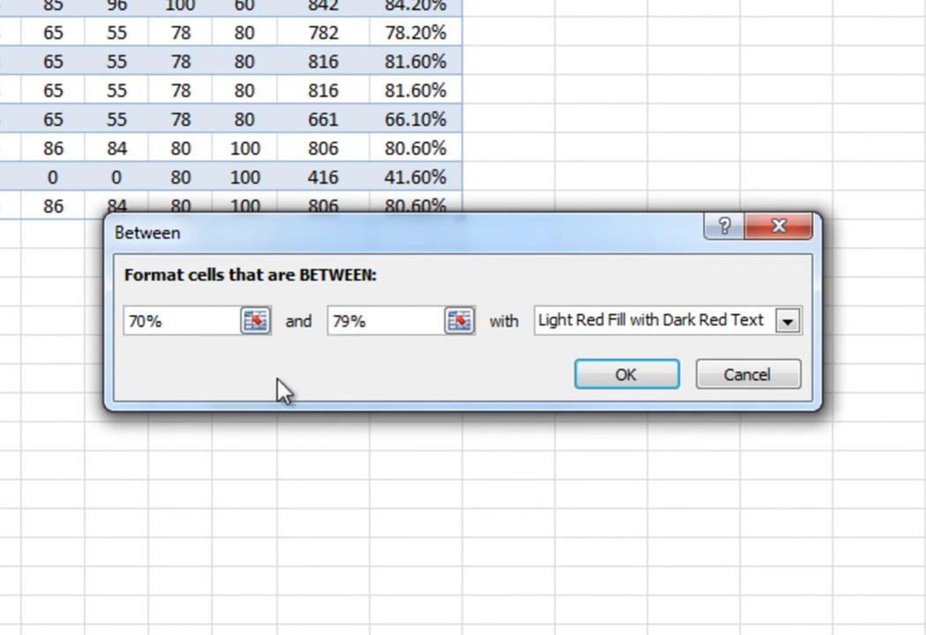
Give the rule a custom bold orange font and create it.
left_click(786, 322)
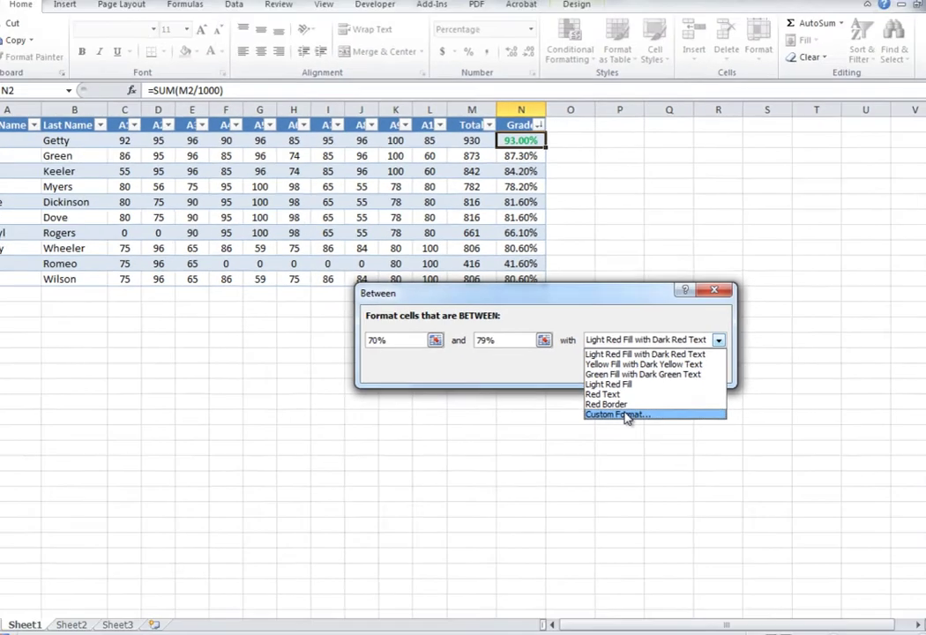
left_click(598, 457)
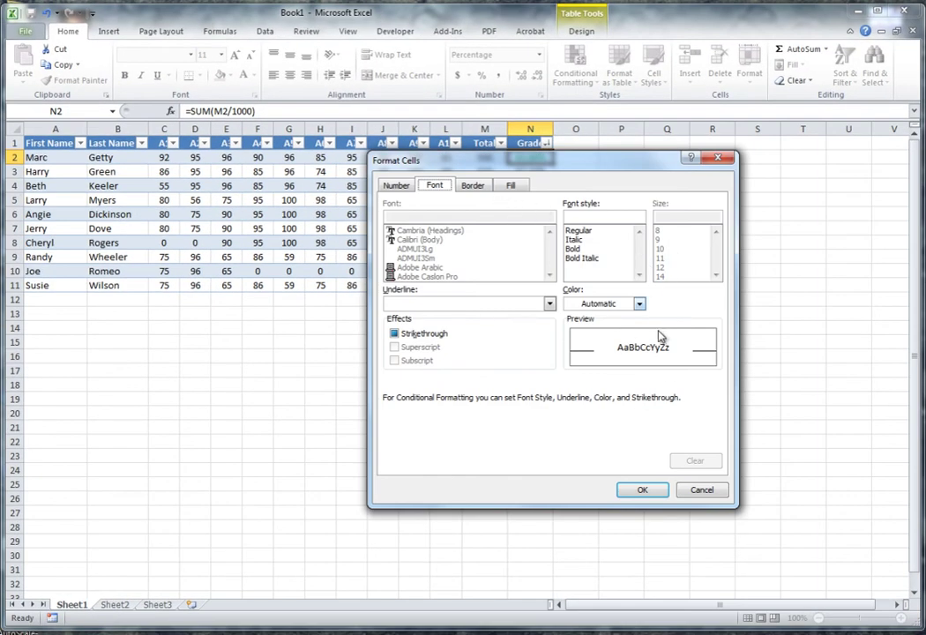
left_click(637, 305)
left_click(679, 349)
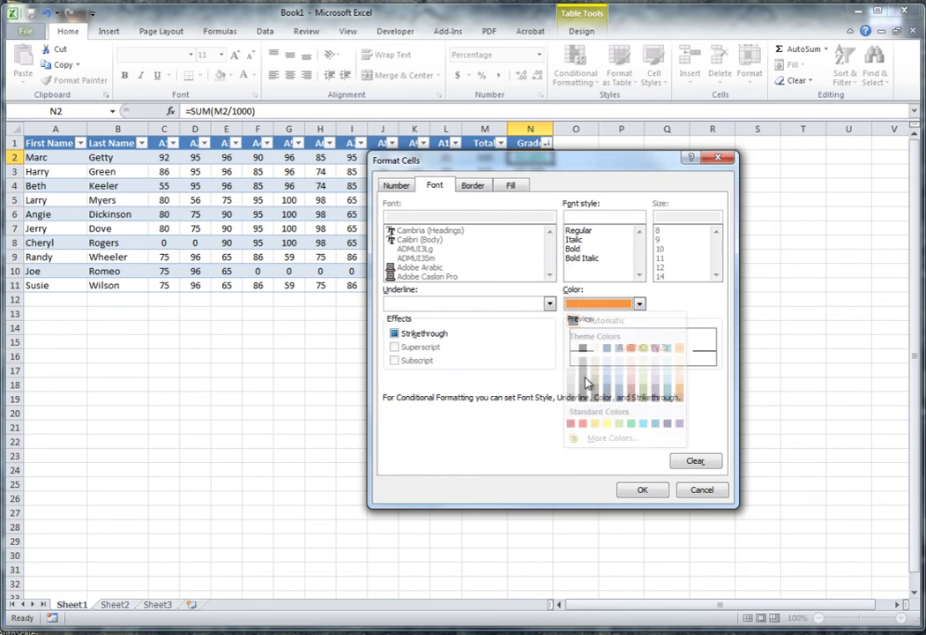
left_click(575, 249)
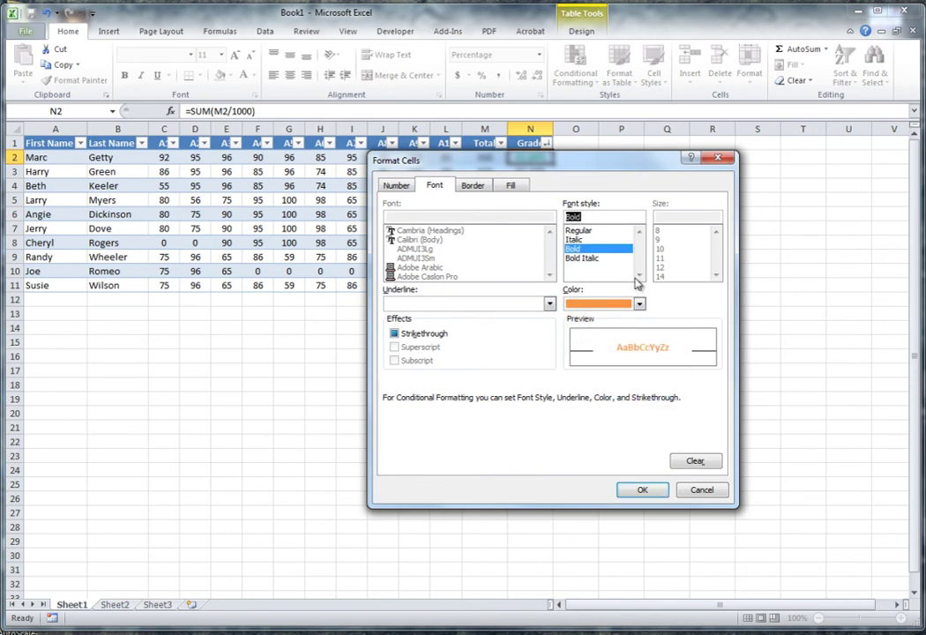
left_click(651, 491)
left_click(630, 368)
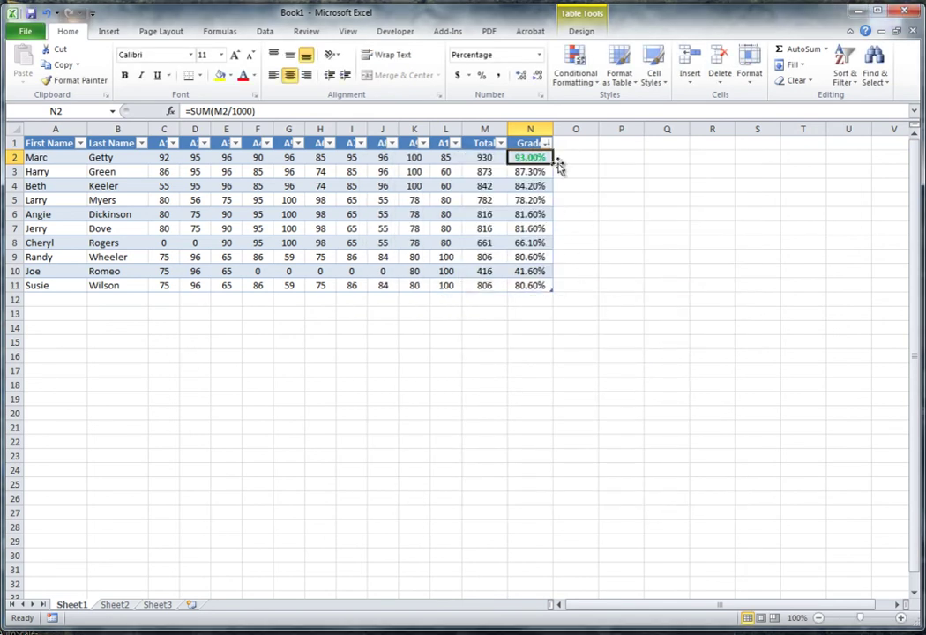
Start a Between rule with limits 60% and 69%.
left_click(583, 75)
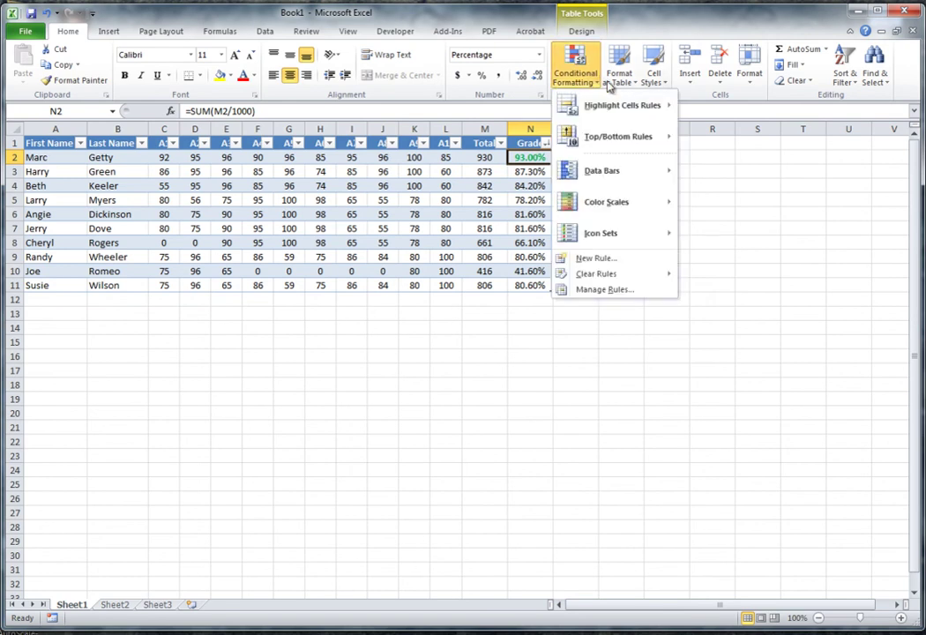
mouse_move(620, 101)
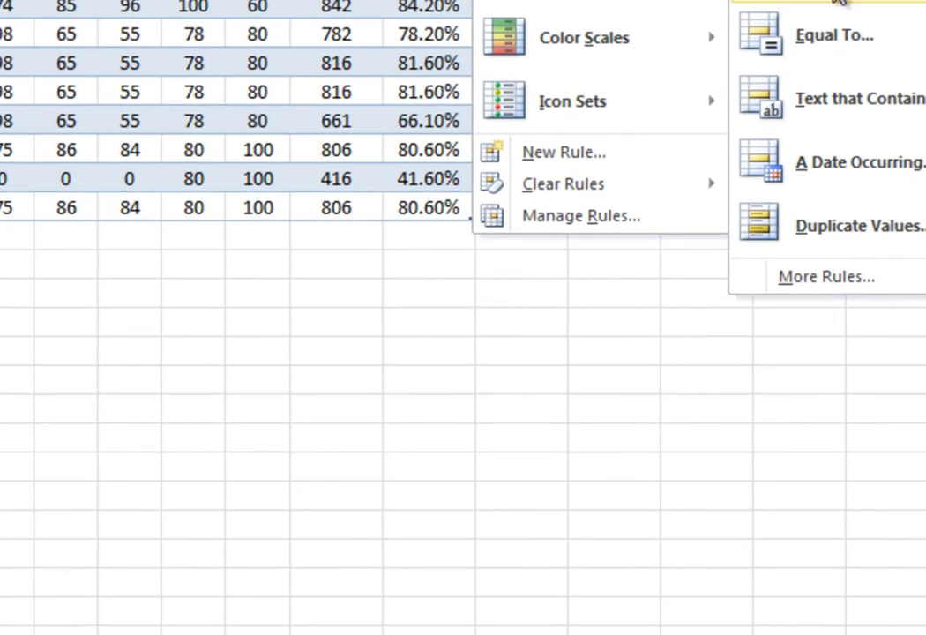
left_click(829, 2)
double_click(188, 322)
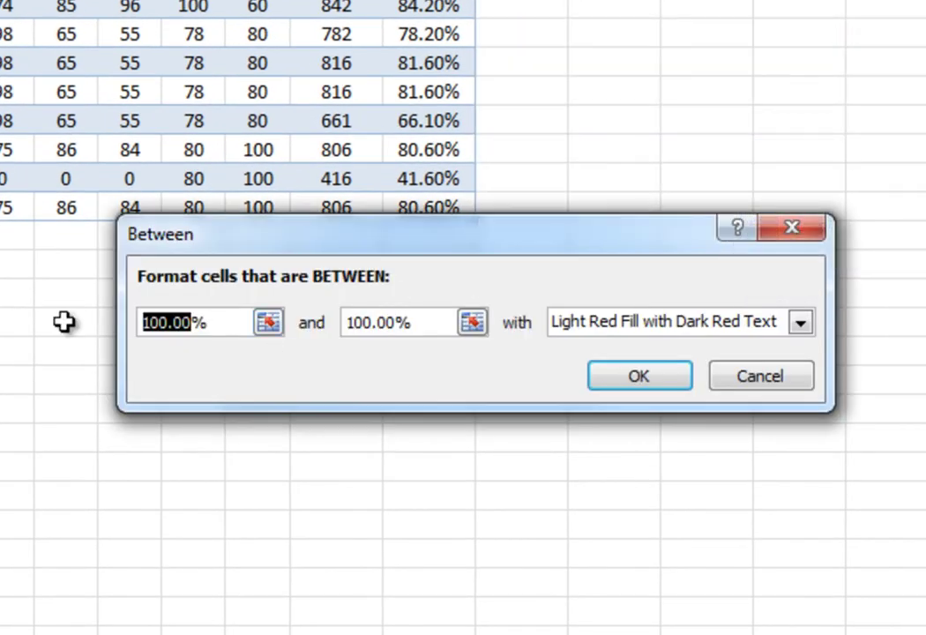
type("60")
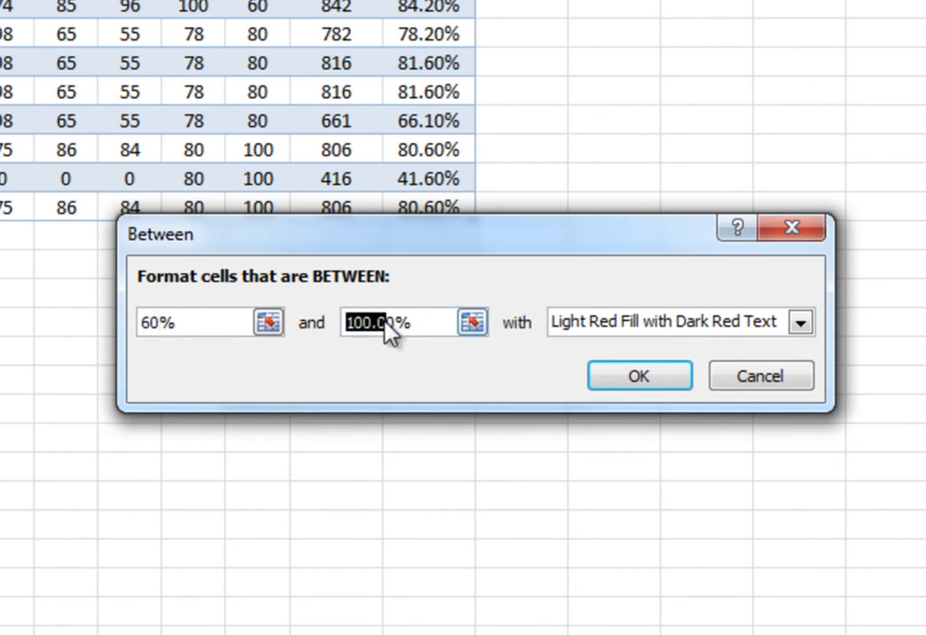
type("69")
Give the rule a custom red font and apply it.
left_click(802, 328)
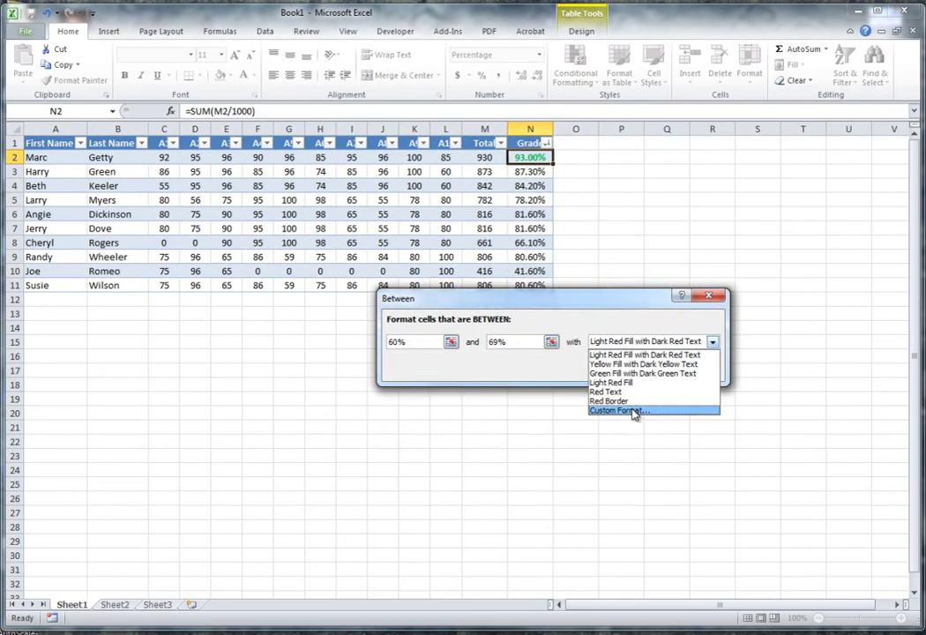
left_click(637, 435)
left_click(645, 274)
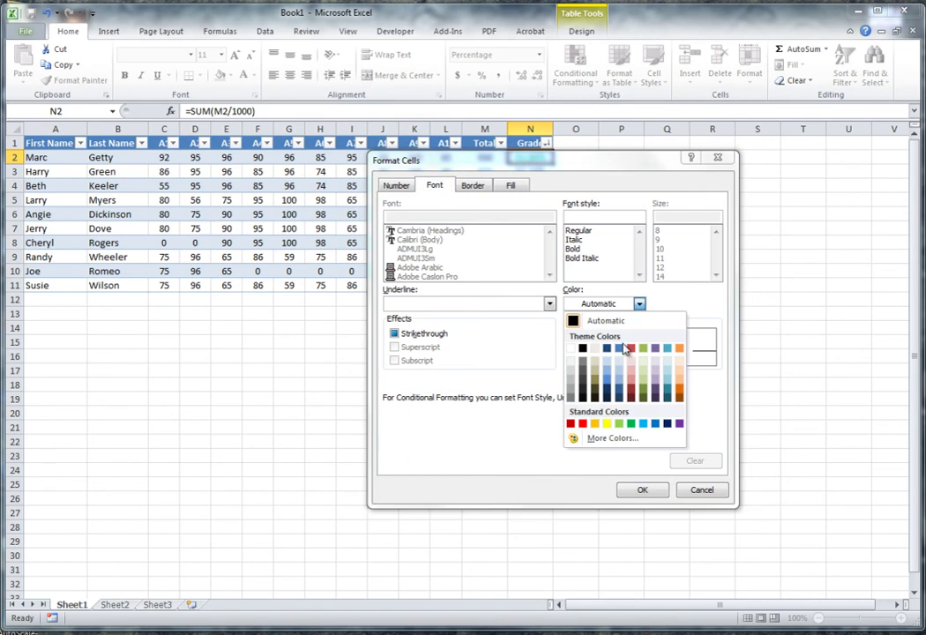
left_click(571, 423)
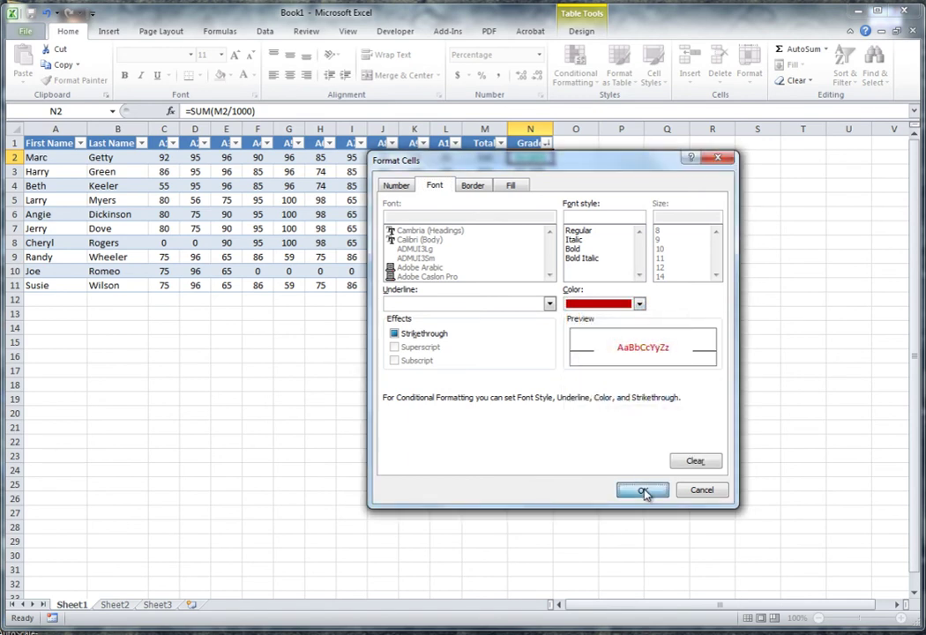
left_click(643, 492)
left_click(640, 368)
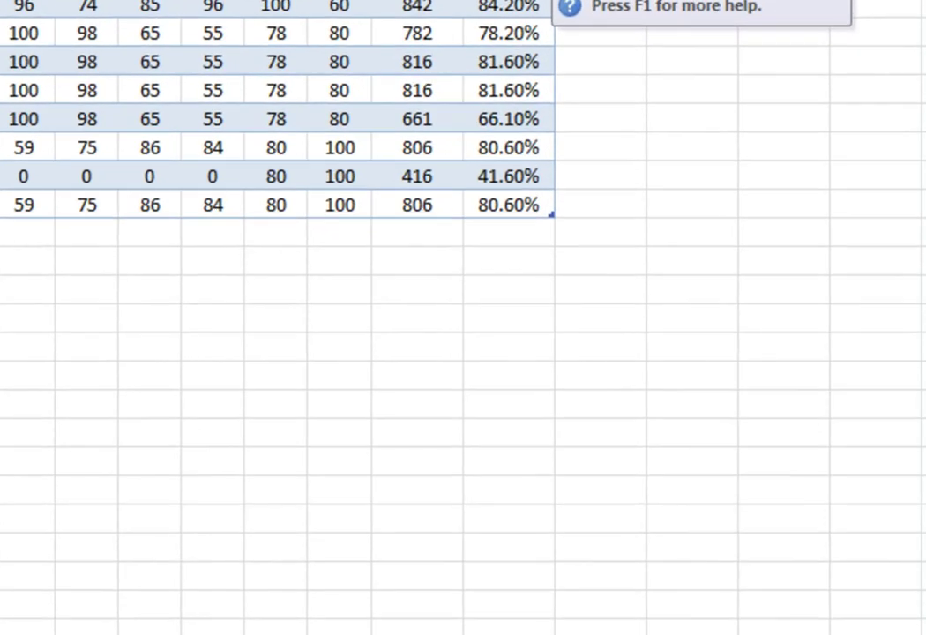
Create a Between rule from 0% to 59% using Light Red Fill with Dark Red Text.
left_click(578, 69)
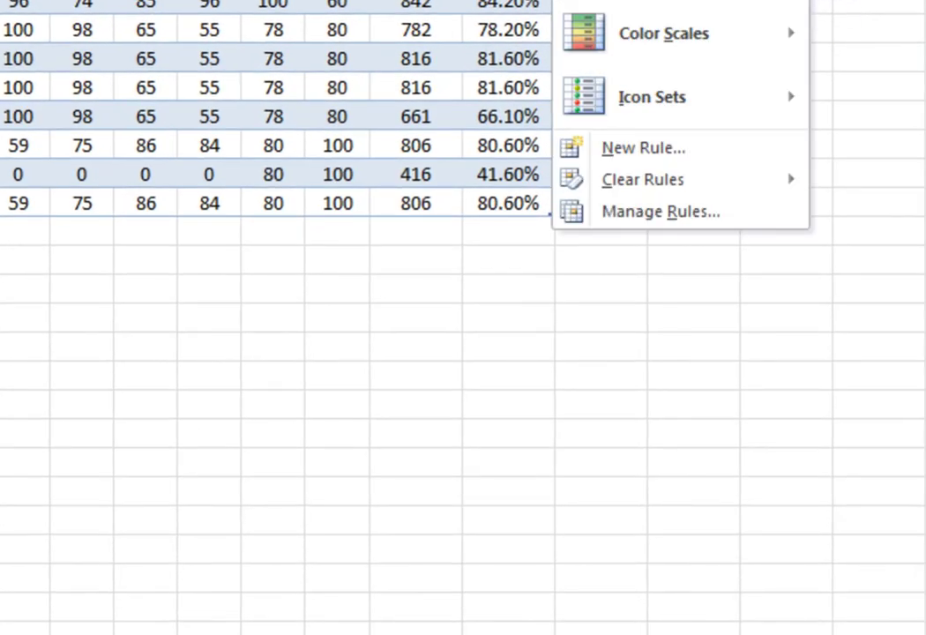
mouse_move(670, 2)
left_click(882, 1)
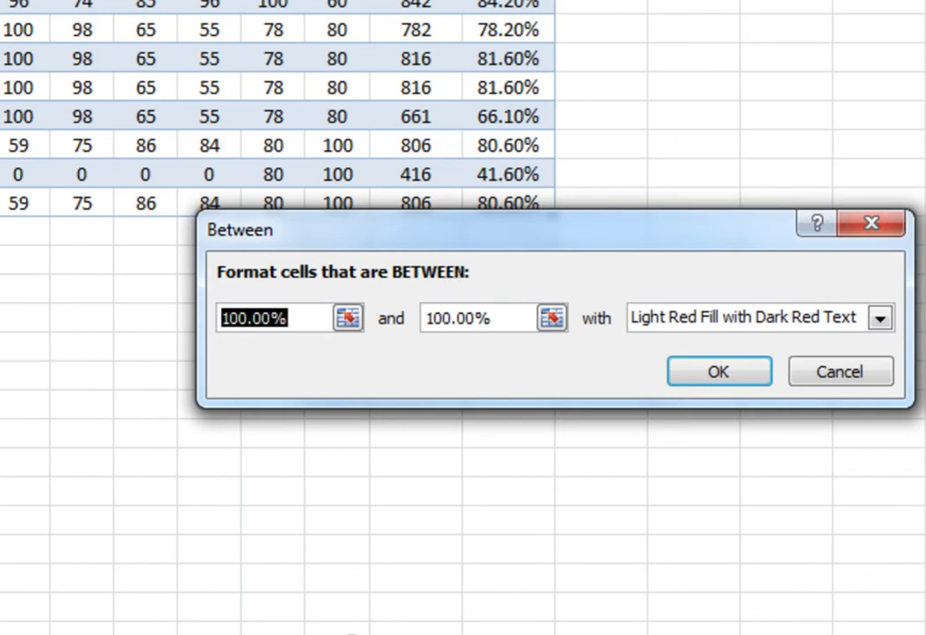
left_click_drag(265, 322, 42, 335)
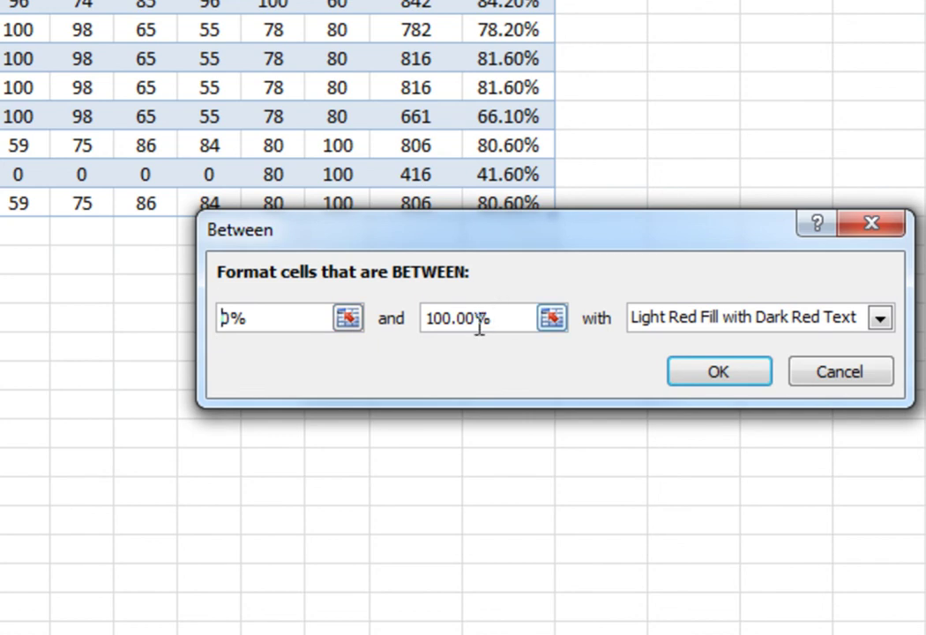
left_click_drag(476, 320, 210, 335)
type("59")
left_click(741, 317)
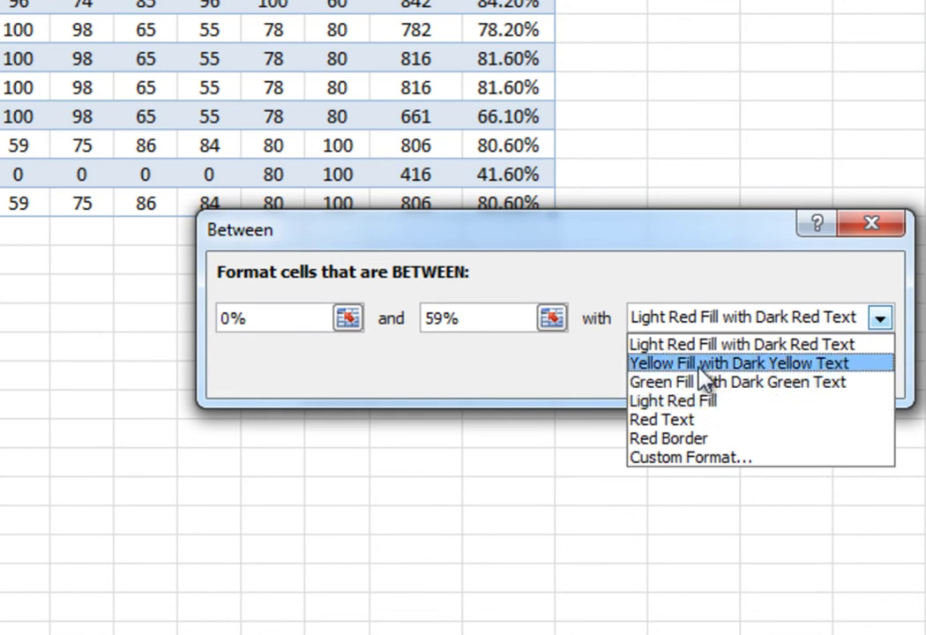
left_click(825, 346)
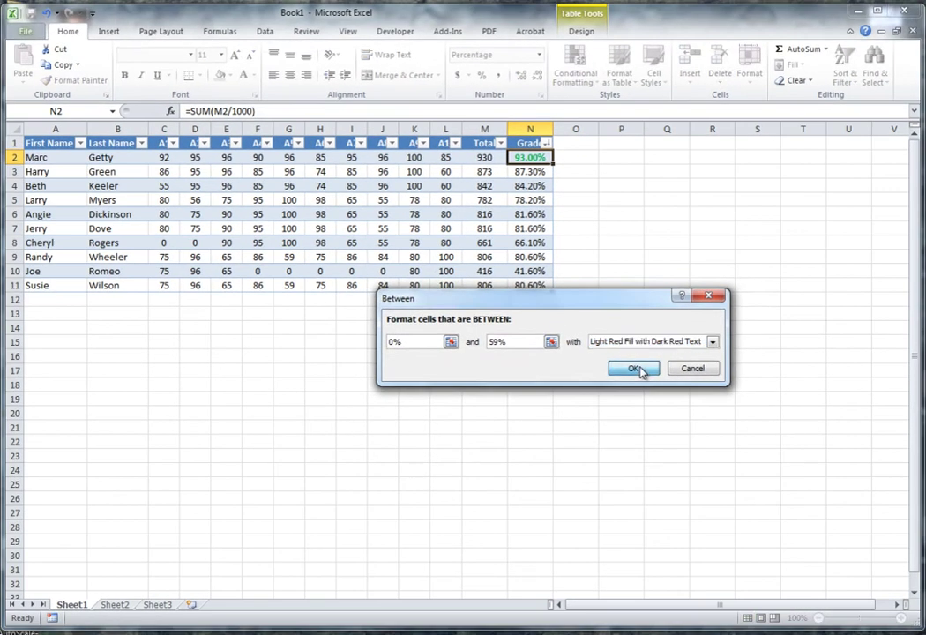
left_click(652, 369)
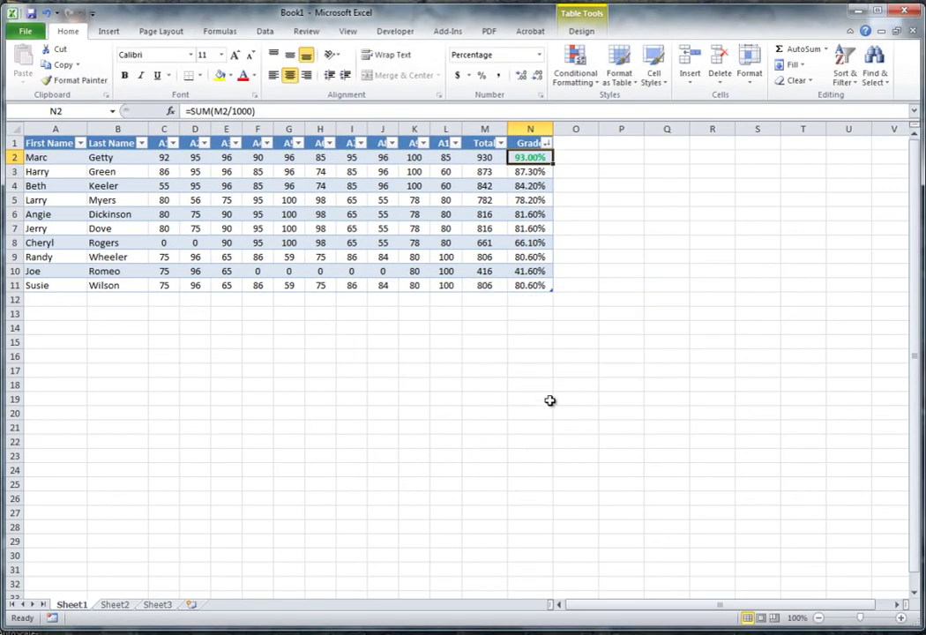
Copy N2's colour rules down through N11 so every grade is colour-coded.
left_click(527, 406)
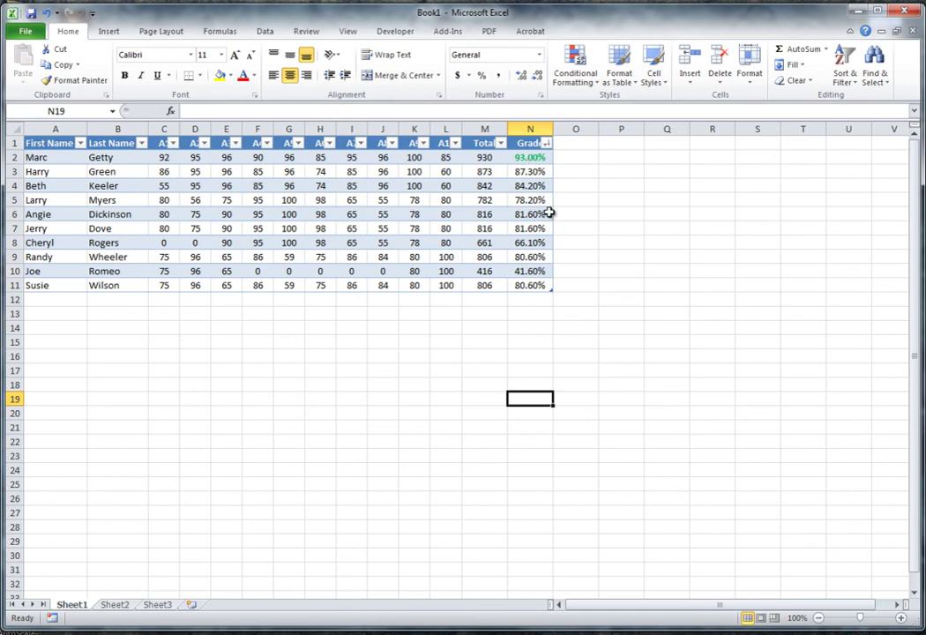
left_click(538, 158)
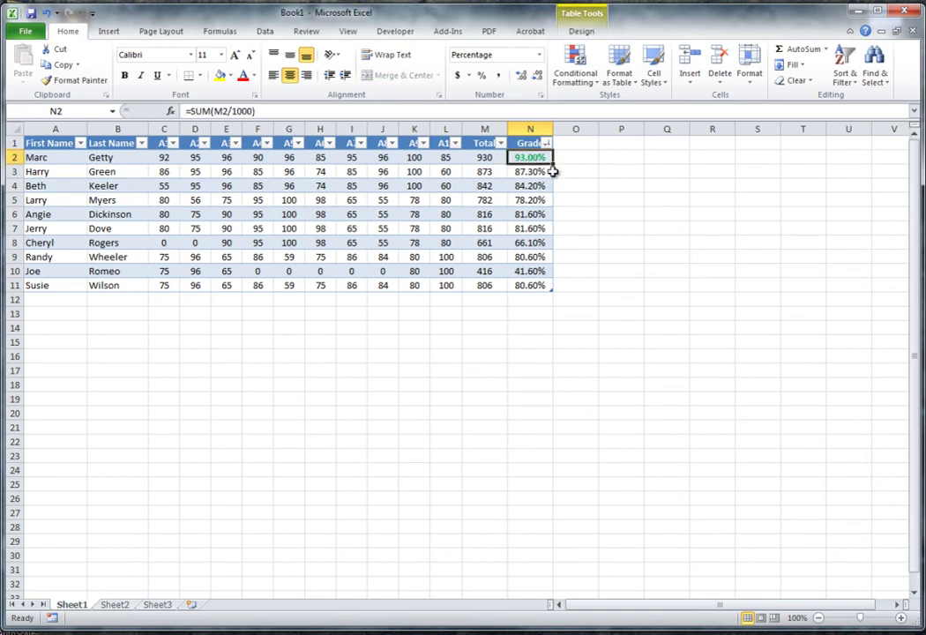
left_click_drag(552, 163, 553, 291)
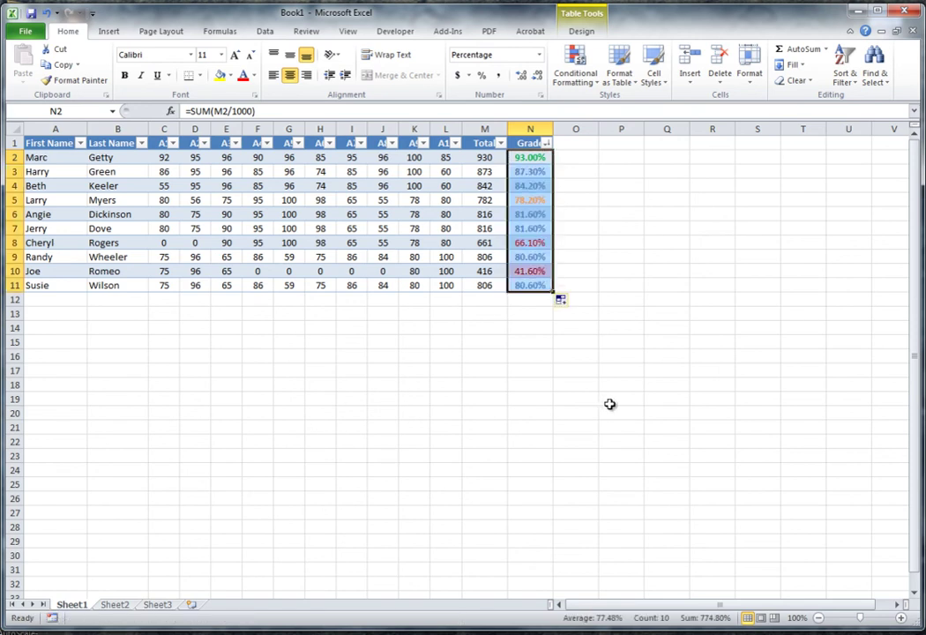
left_click(424, 344)
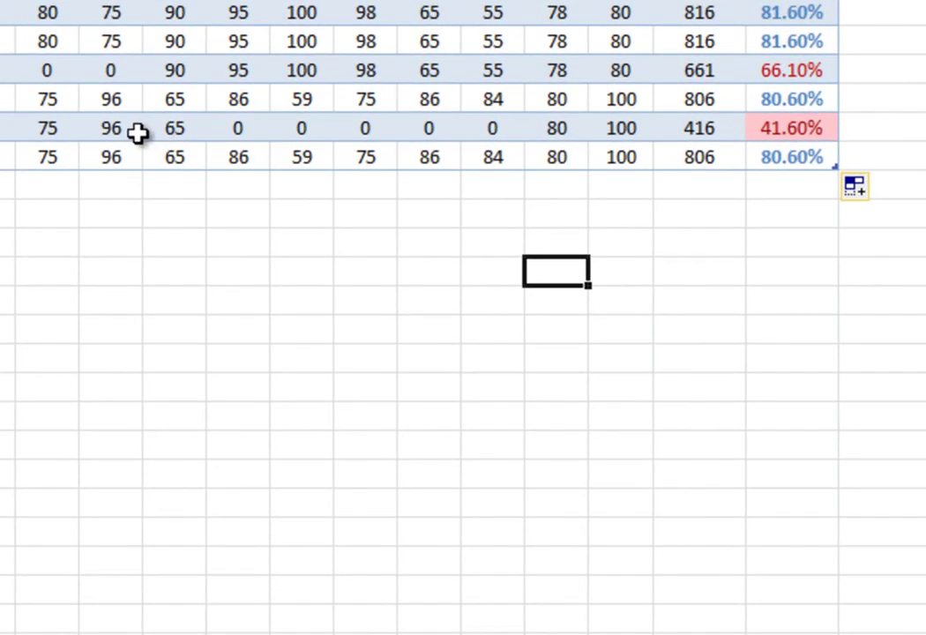
left_click(197, 272)
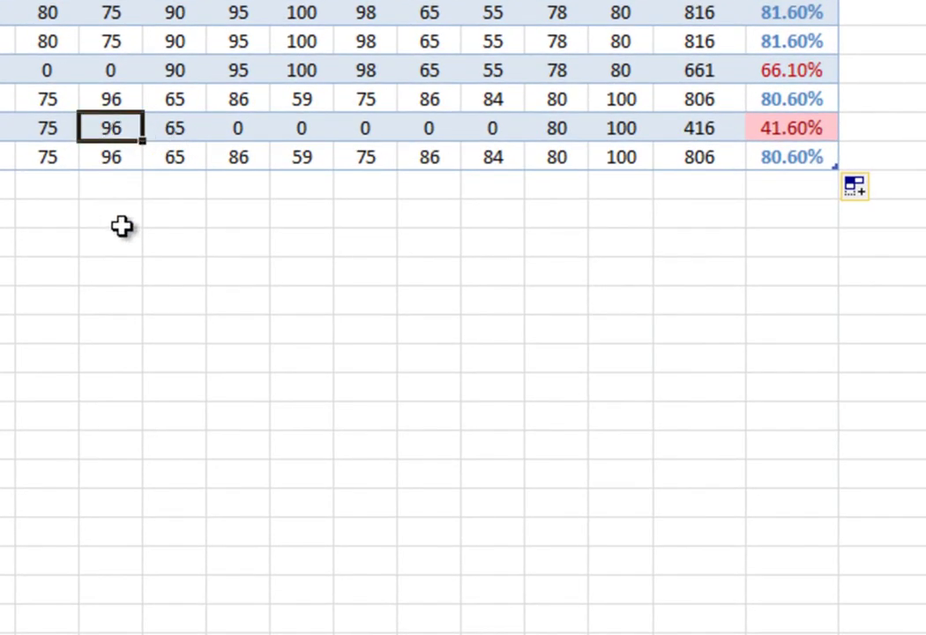
left_click_drag(142, 142, 499, 141)
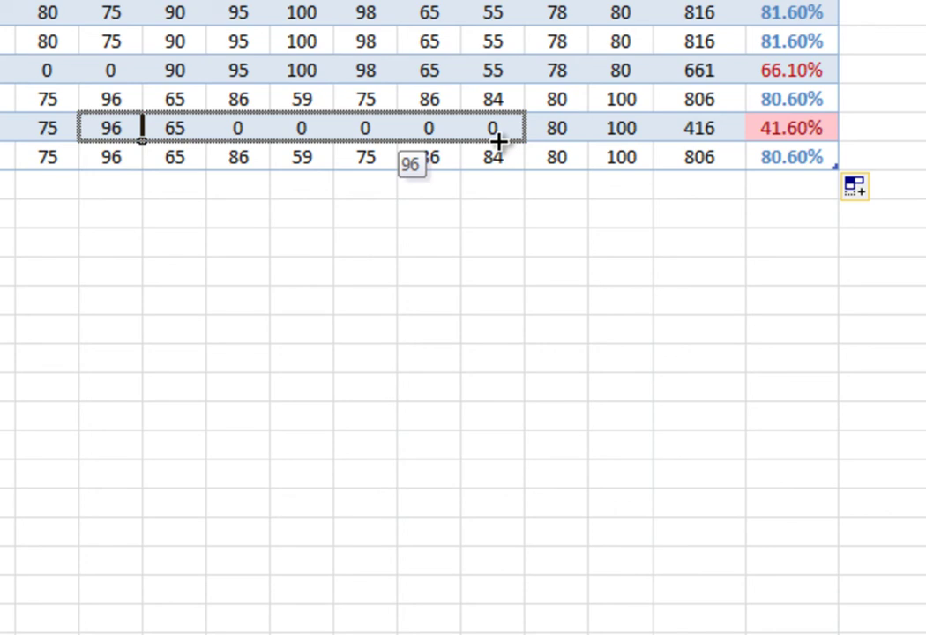
left_click_drag(499, 141, 499, 143)
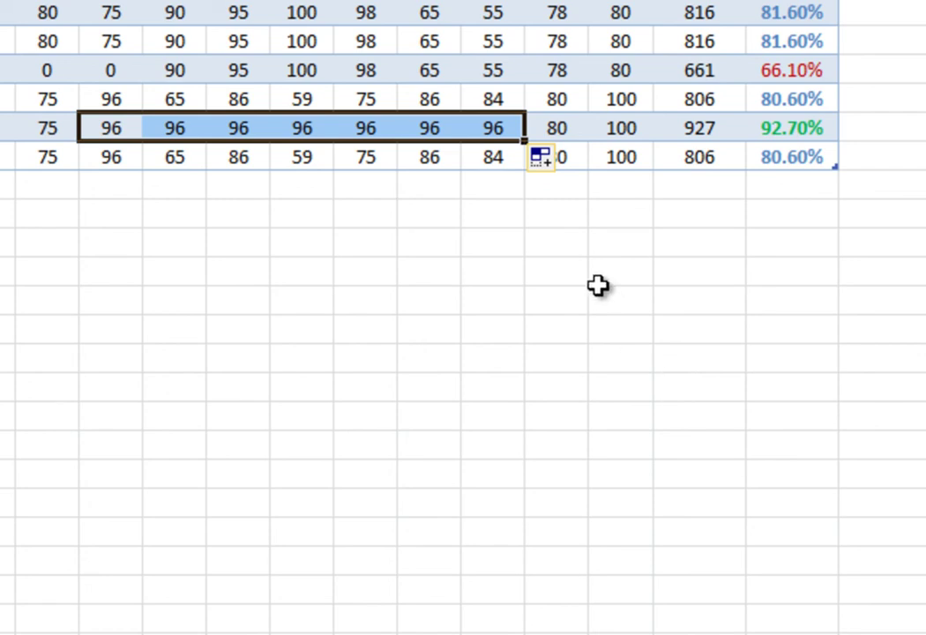
key("ctrl+z")
left_click(629, 307)
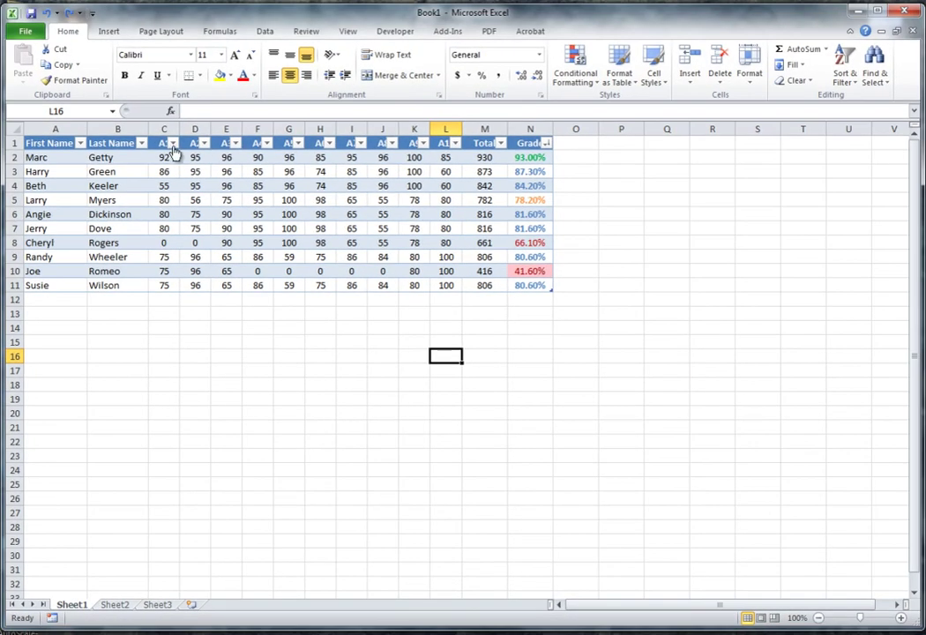
Widen score columns C–L to 51 pixels and widen column N to fit 'Grade'.
left_click_drag(179, 129, 488, 128)
left_click(466, 429)
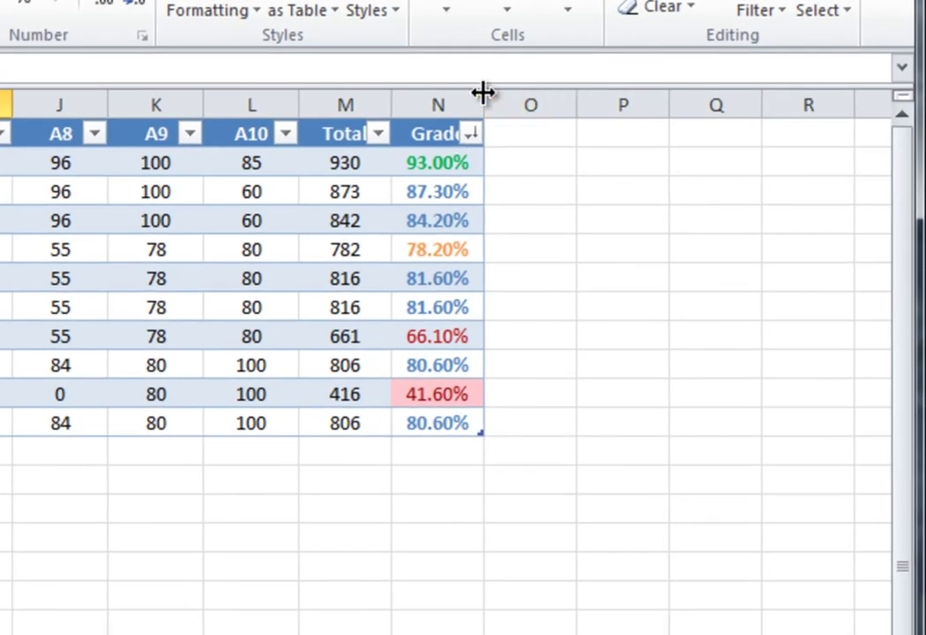
left_click_drag(482, 91, 505, 92)
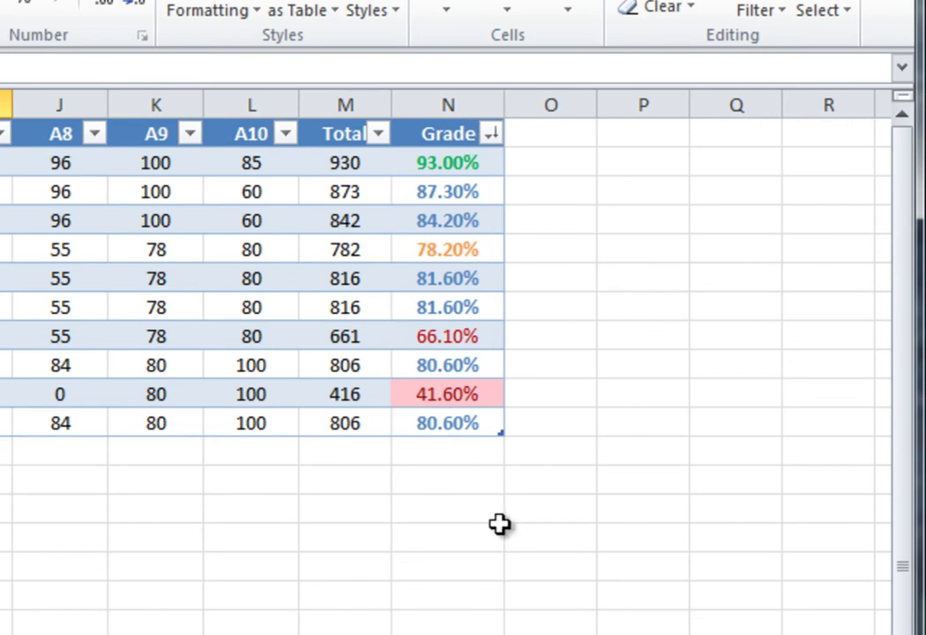